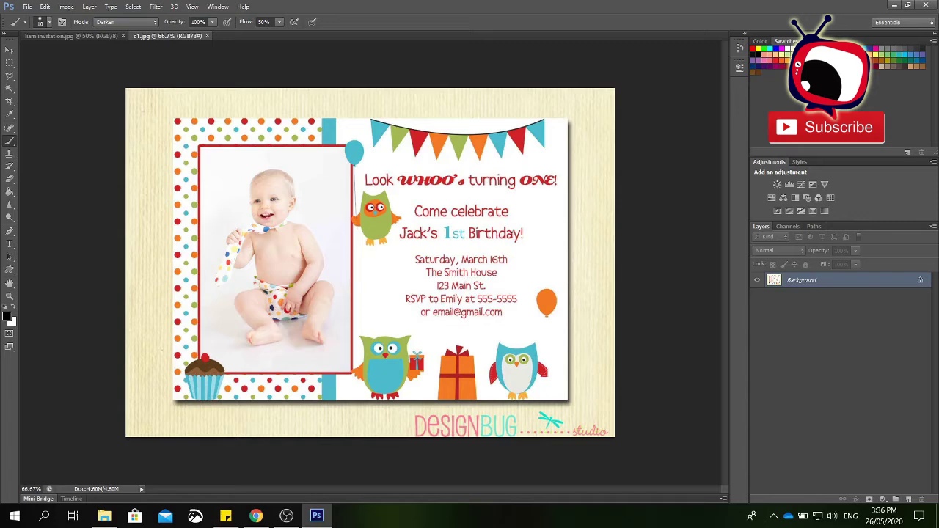
- Compare, then close, the Jack's 1st Birthday (c1.jpg) and Liam baptism sample invitations
left_click(64, 36)
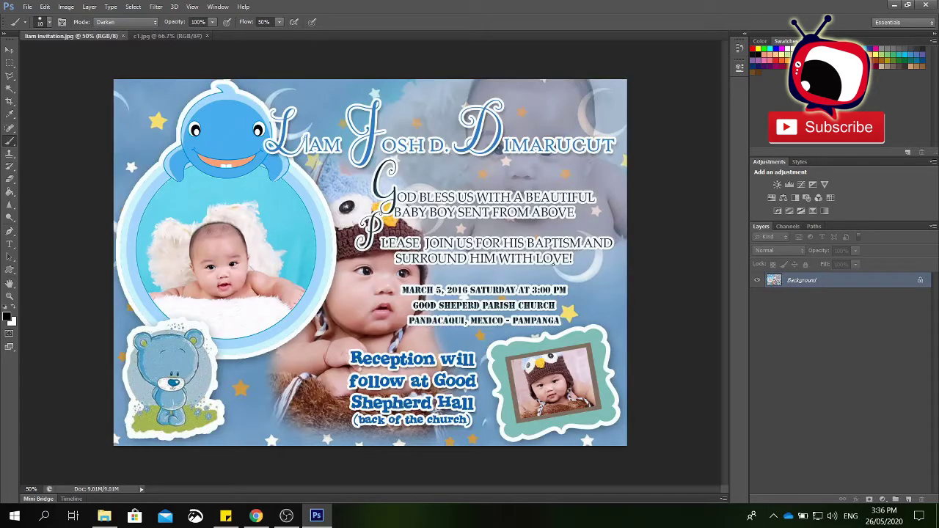
left_click(163, 35)
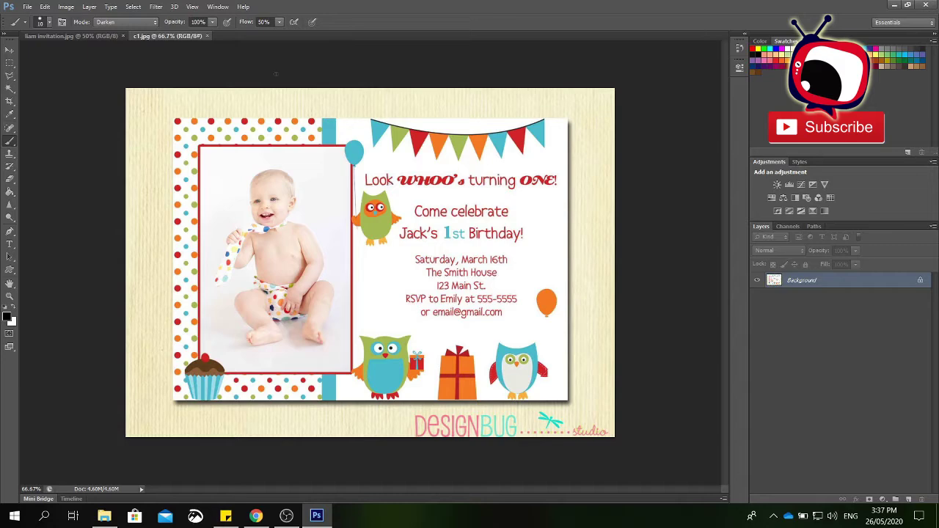
left_click(208, 35)
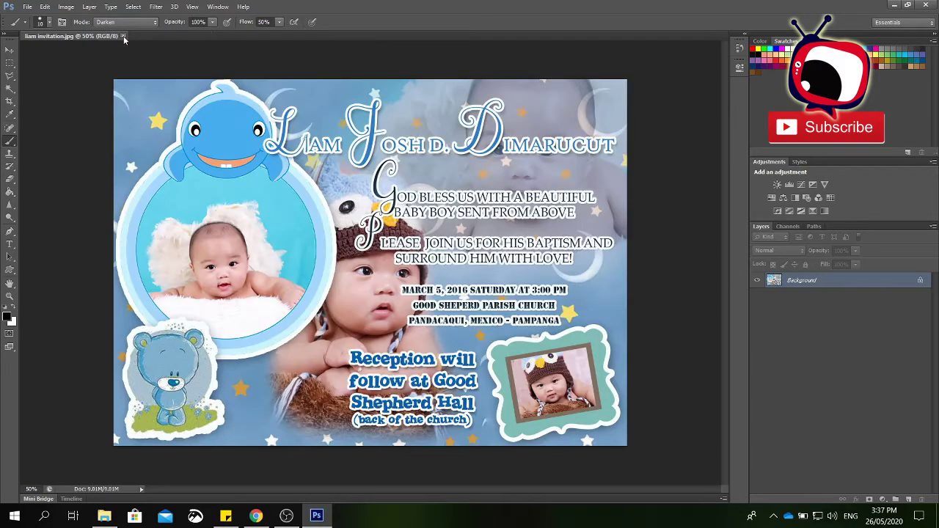
left_click(123, 37)
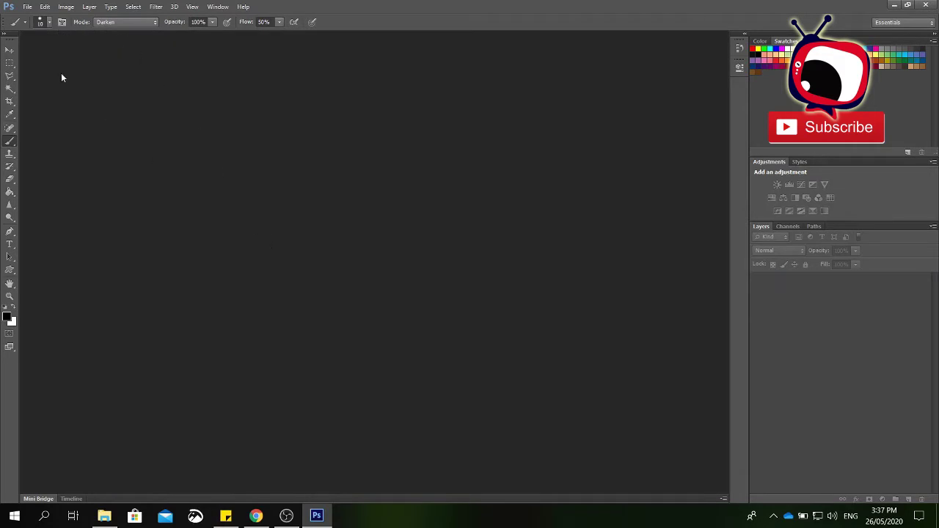
- Create a document named '1st Birthday Invitation' using the Photo preset, Landscape 5 x 7, 300 ppi
left_click(27, 7)
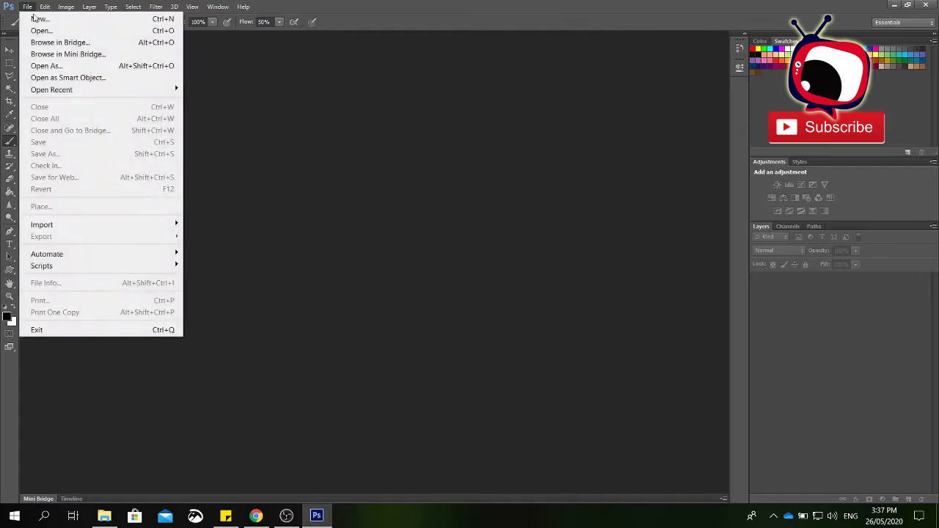
left_click(36, 19)
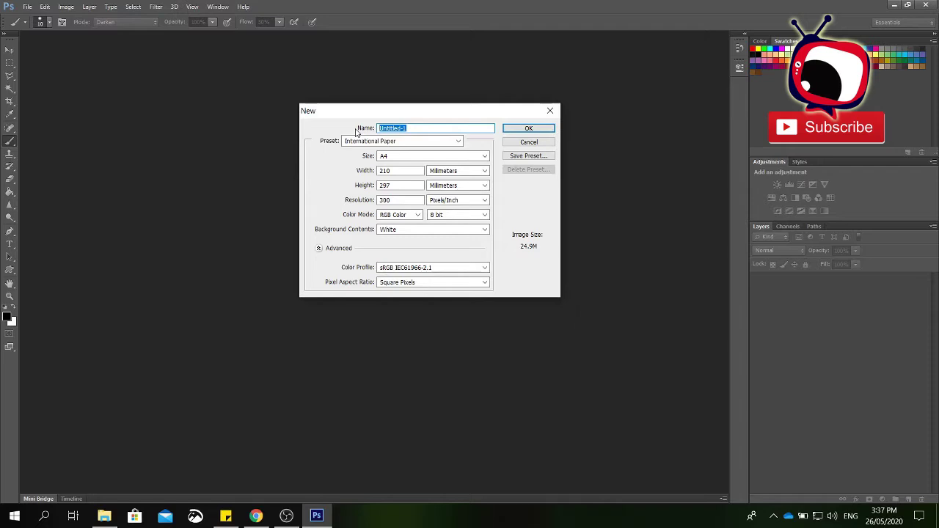
type("1st Birthday I")
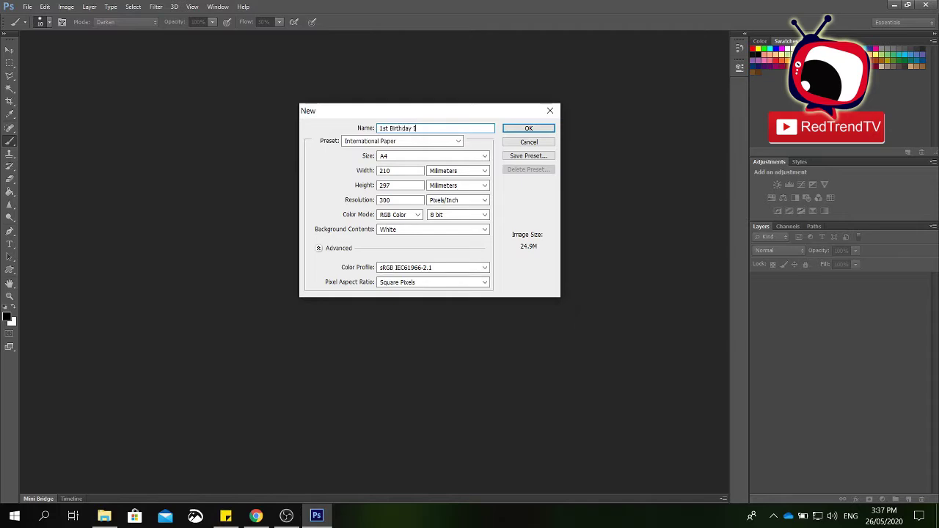
type("nvitation")
left_click(459, 141)
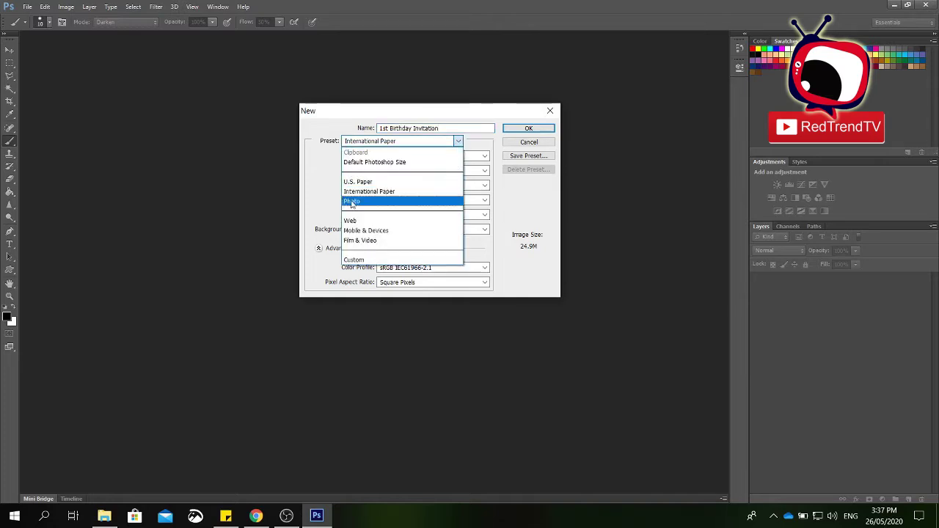
left_click(351, 201)
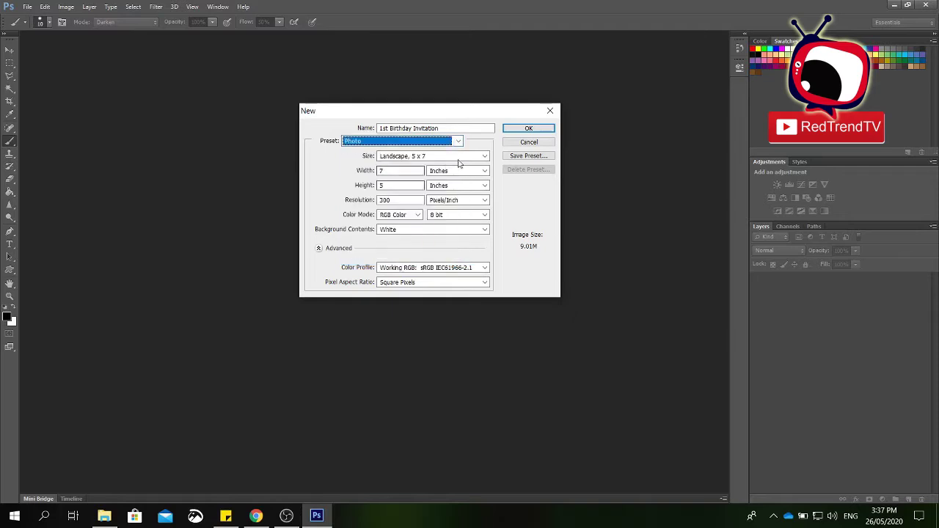
left_click(483, 157)
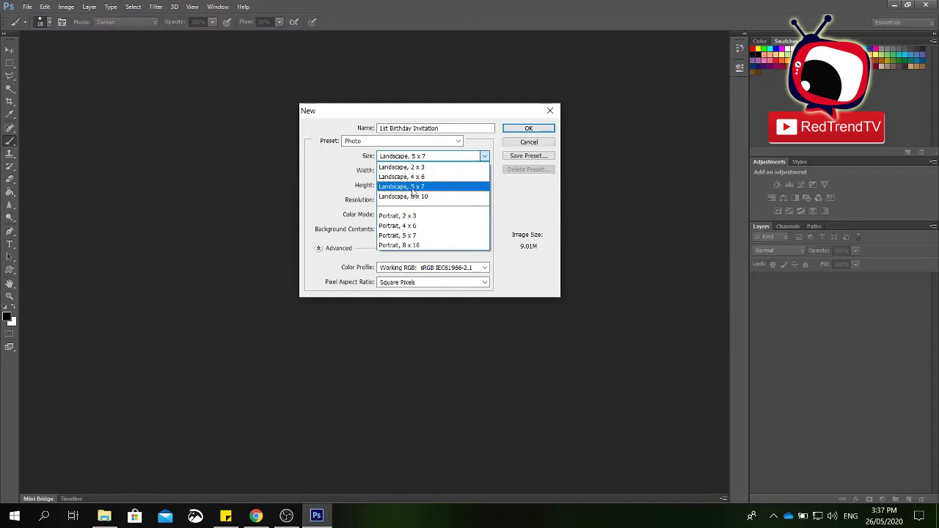
left_click(413, 188)
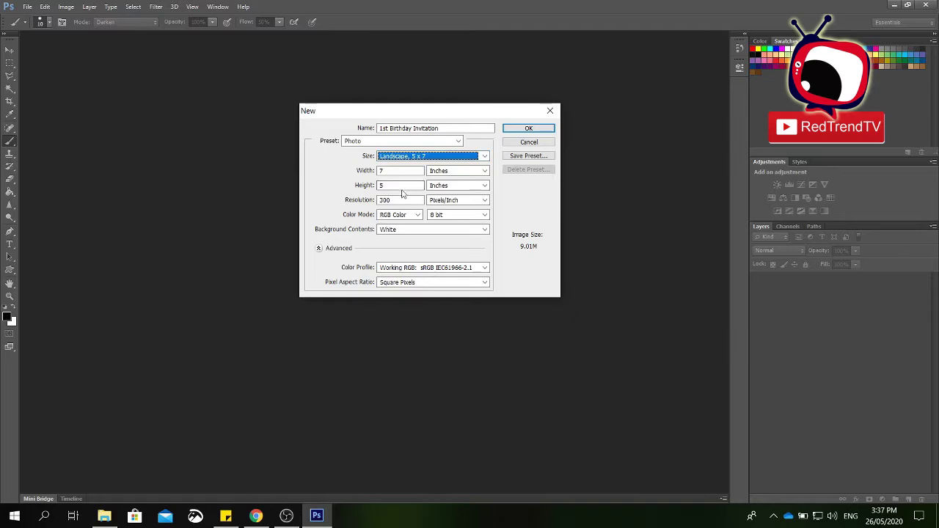
left_click(395, 201)
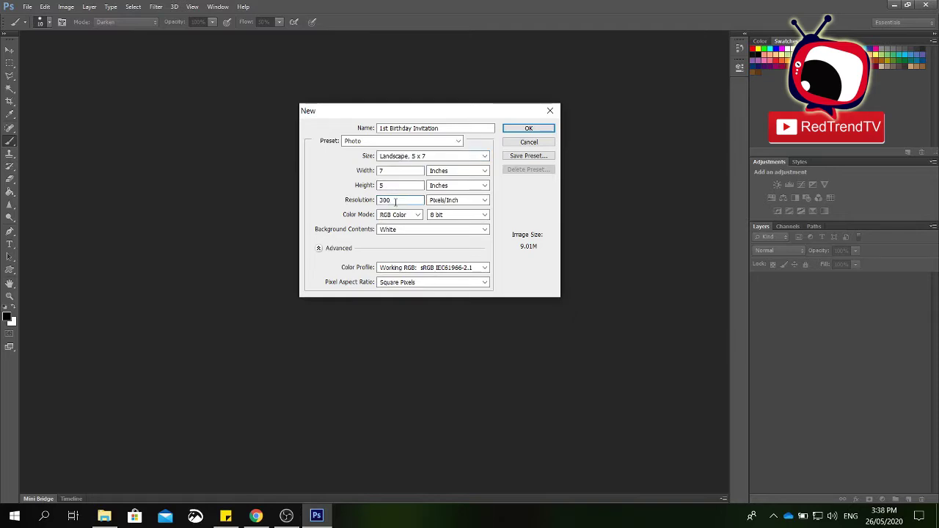
double_click(388, 201)
left_click(529, 129)
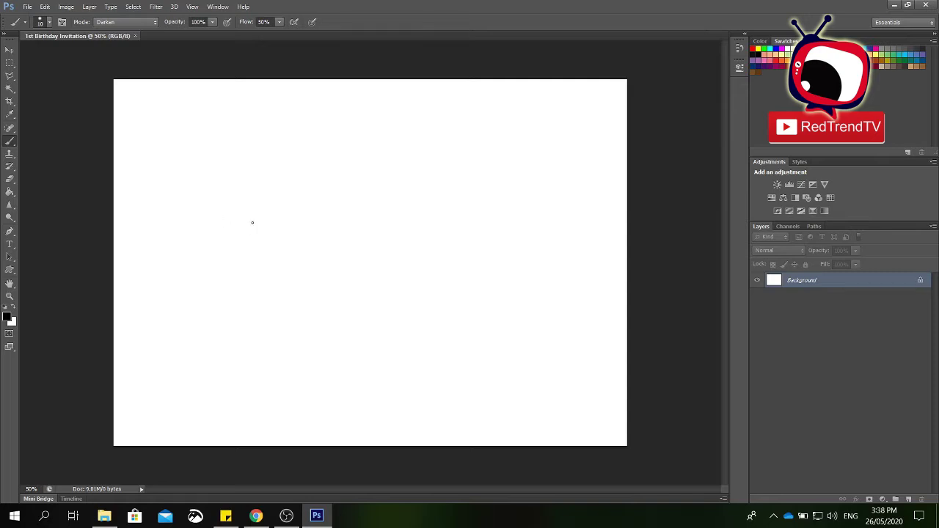
- From File Explorer's Photoshop Tutorial folder on VLOGGING FILES (D:), drag DSC_0278 and DSC_0167 into Photoshop
left_click(104, 516)
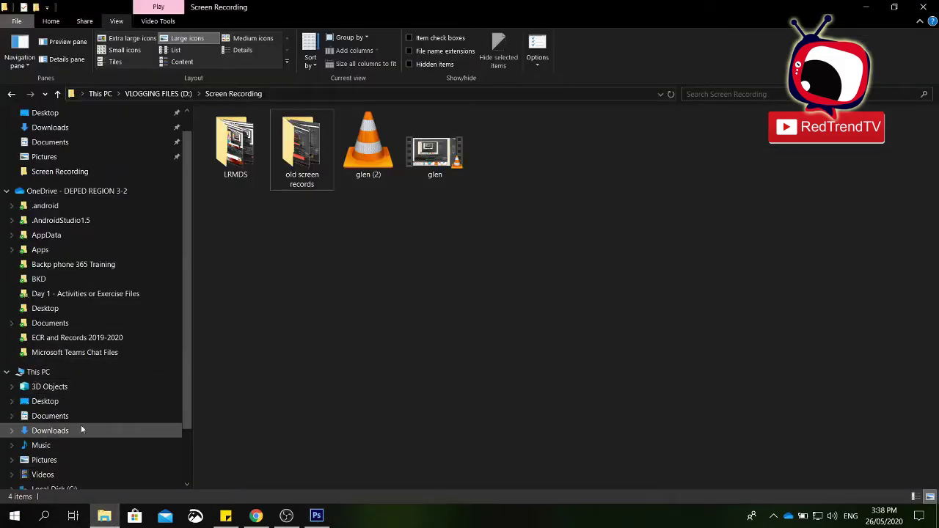
scroll(81, 433, "down", 2)
left_click(77, 445)
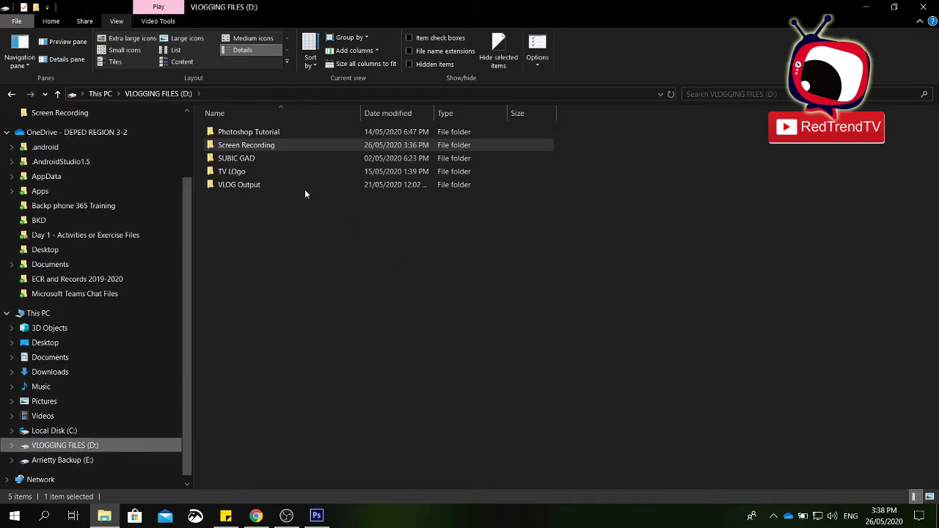
left_click(261, 133)
double_click(261, 133)
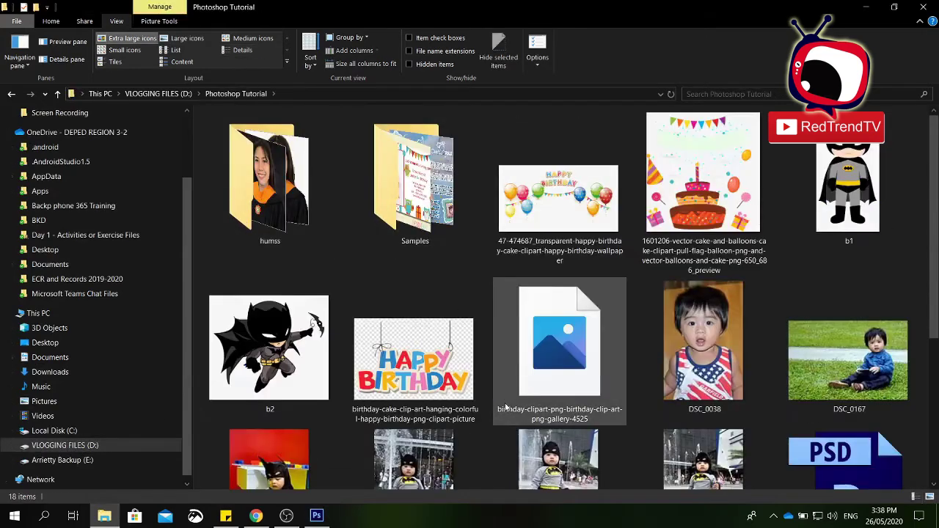
scroll(506, 400, "down", 3)
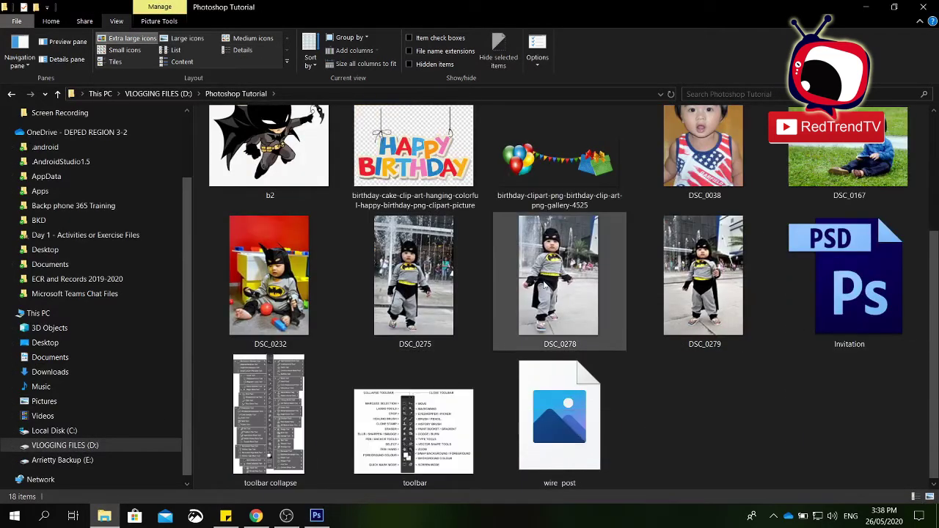
left_click(544, 287)
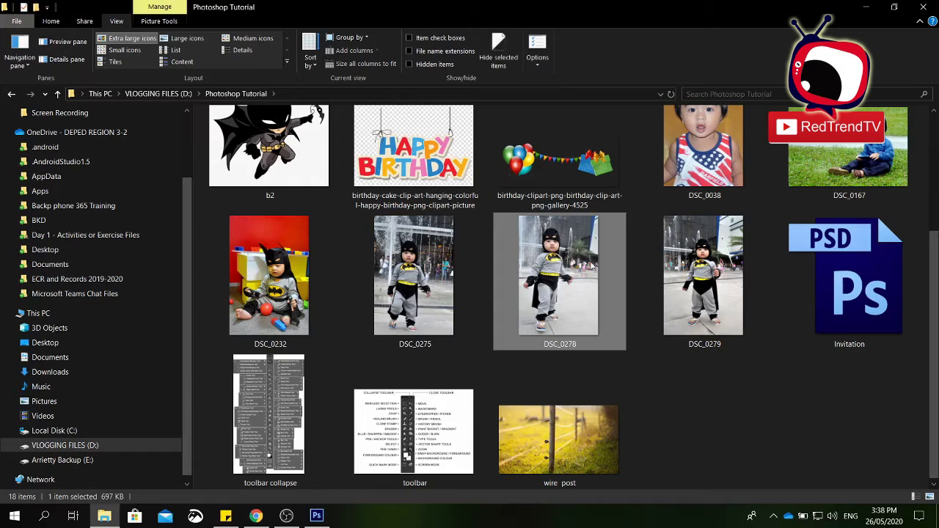
left_click(826, 167, "ctrl")
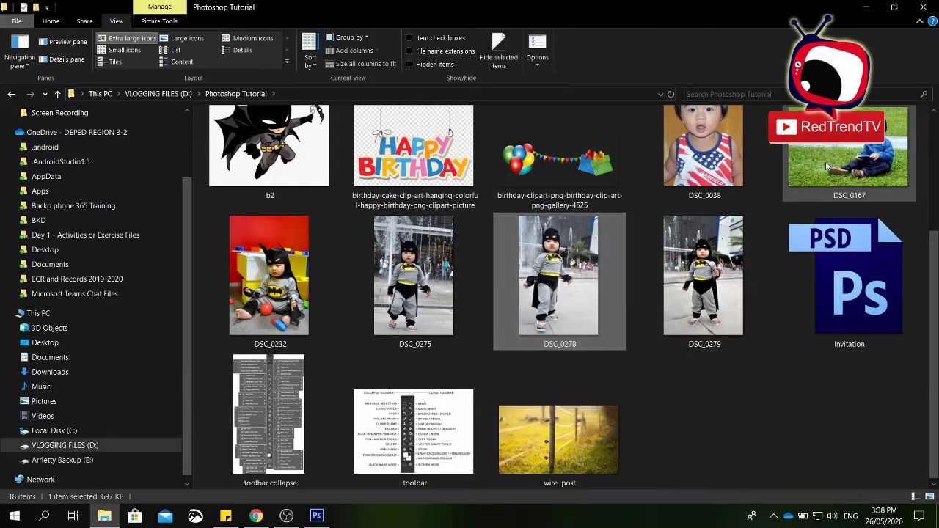
scroll(825, 162, "up", 1)
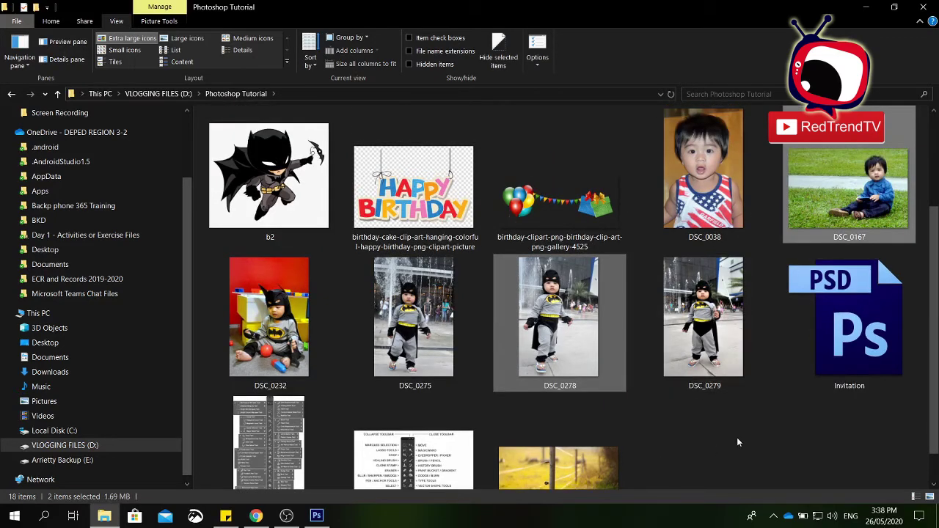
left_click_drag(568, 312, 207, 38)
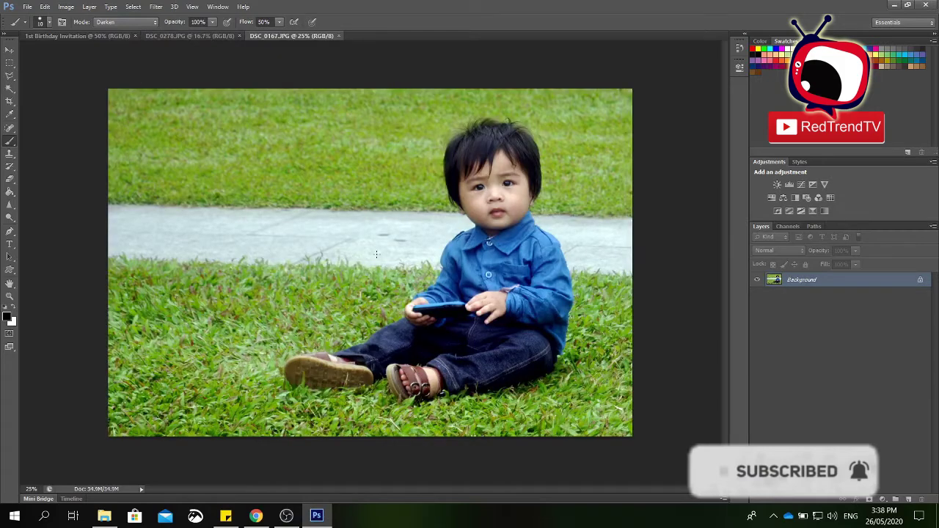
- Open DSC_0038 from the Photoshop Tutorial folder on VLOGGING FILES (D:) via File > Open
left_click(27, 8)
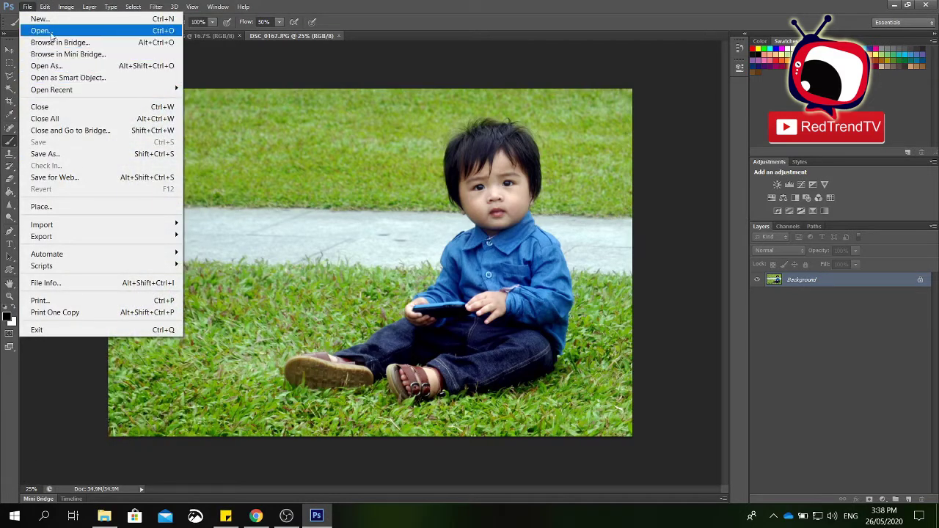
left_click(51, 31)
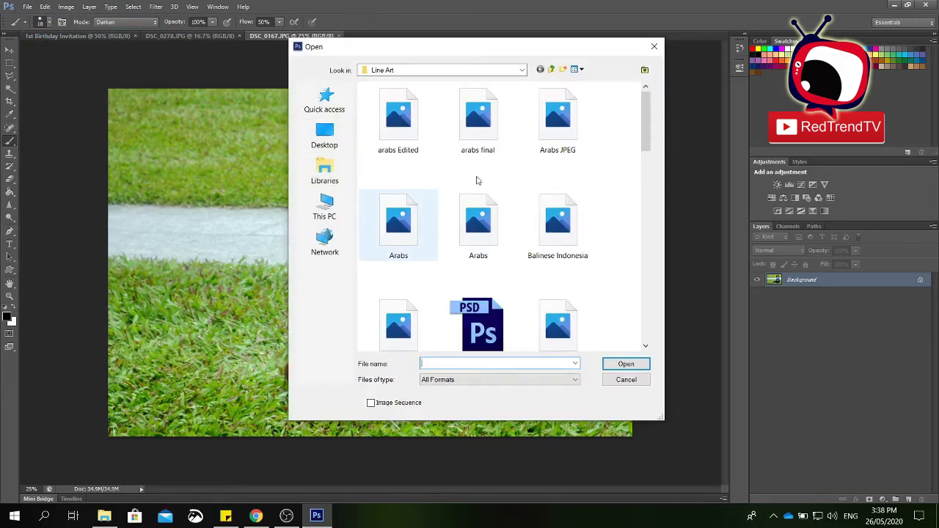
left_click(328, 213)
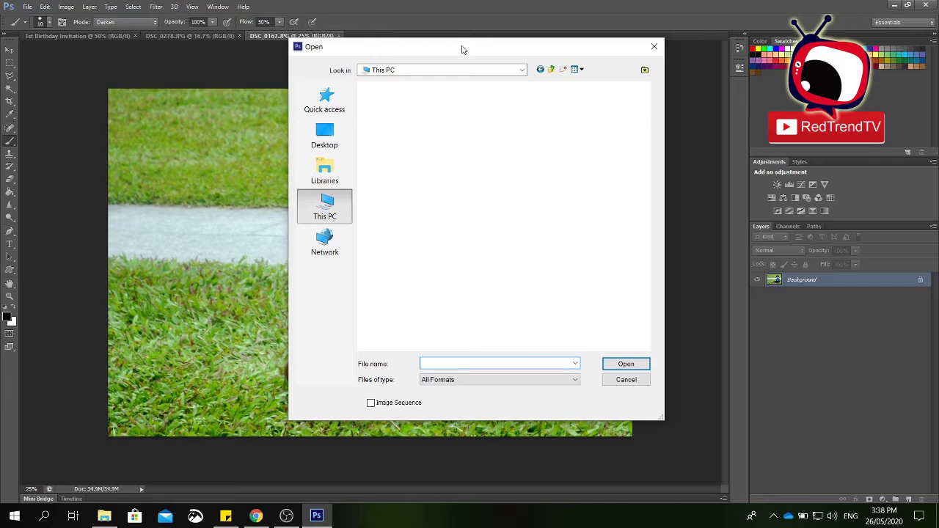
left_click_drag(462, 50, 341, 41)
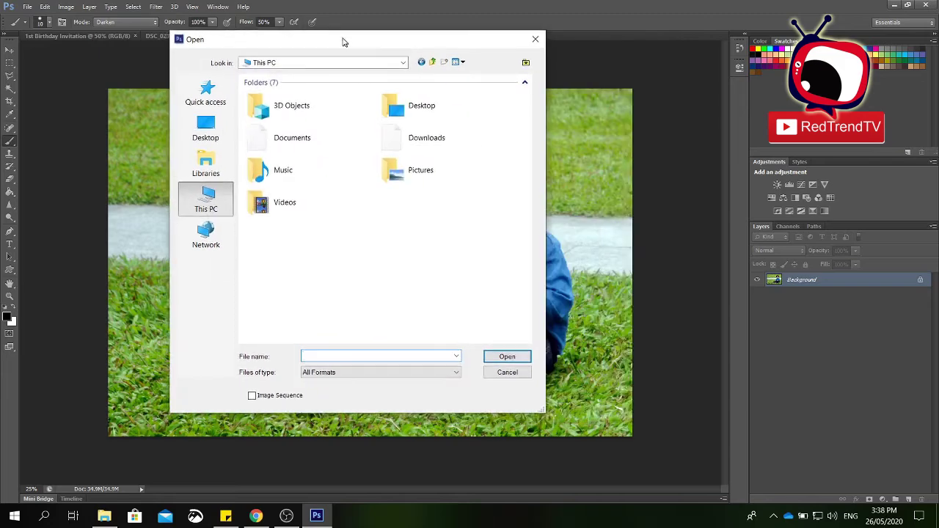
left_click(409, 177)
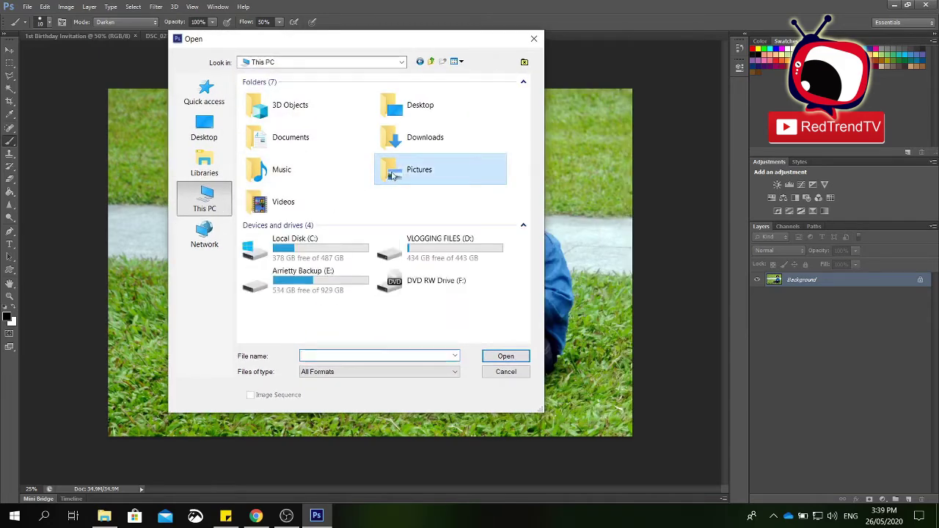
double_click(418, 249)
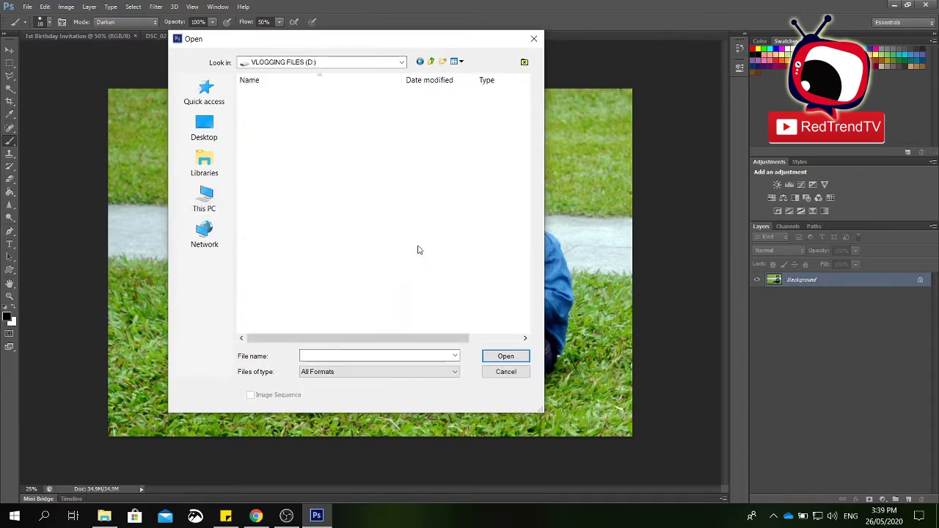
double_click(303, 94)
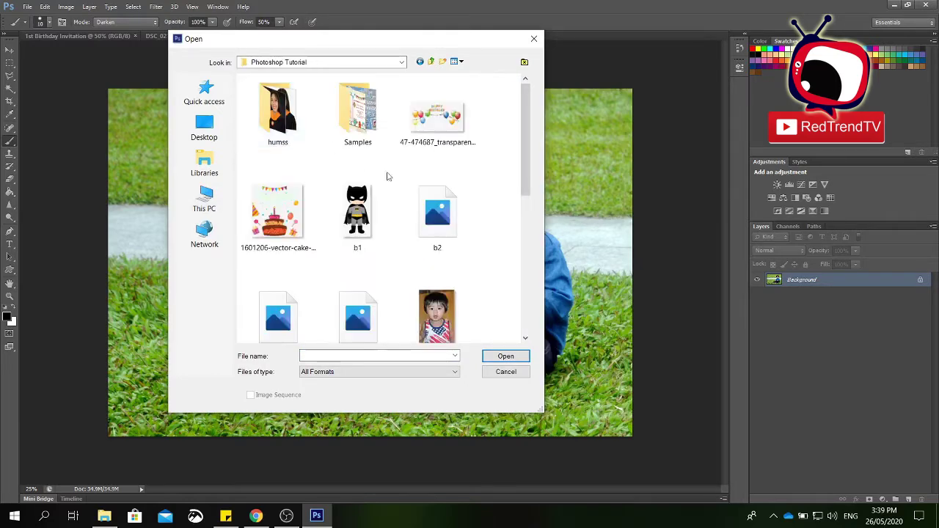
left_click_drag(539, 412, 798, 438)
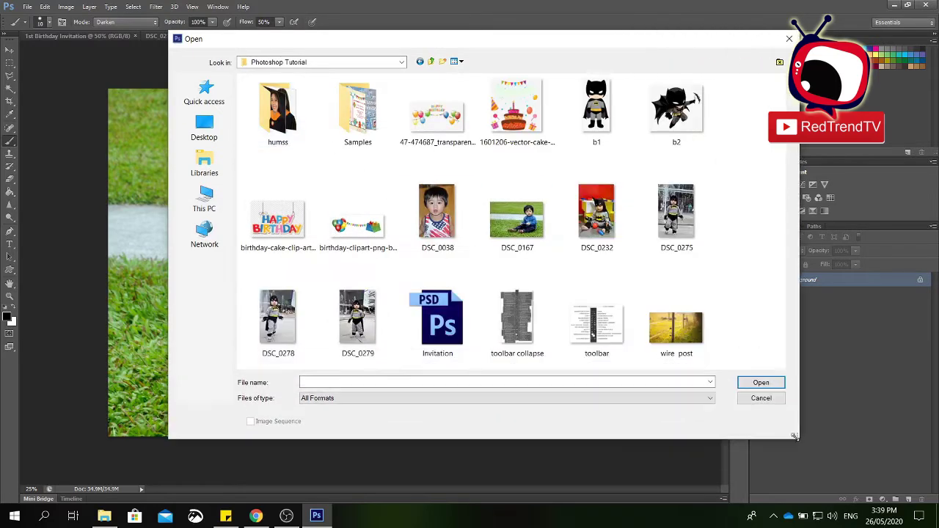
left_click(439, 225)
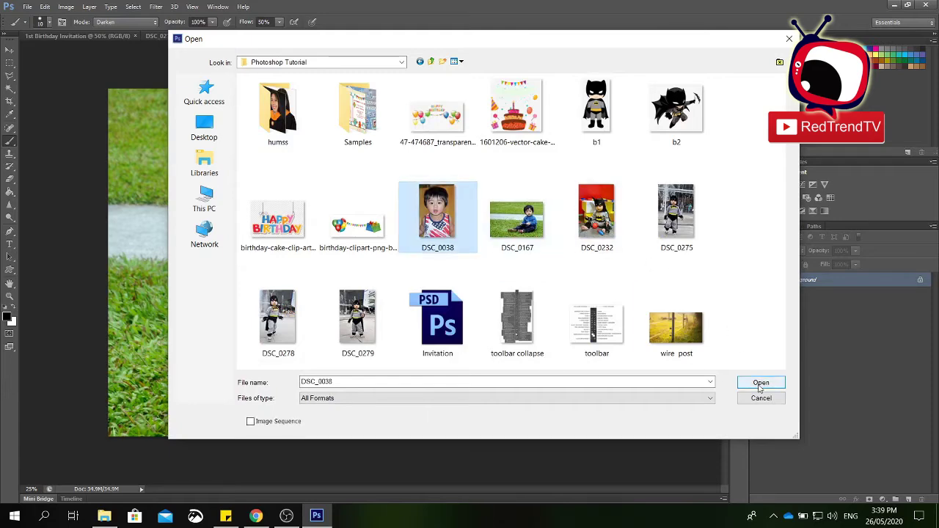
left_click(760, 385)
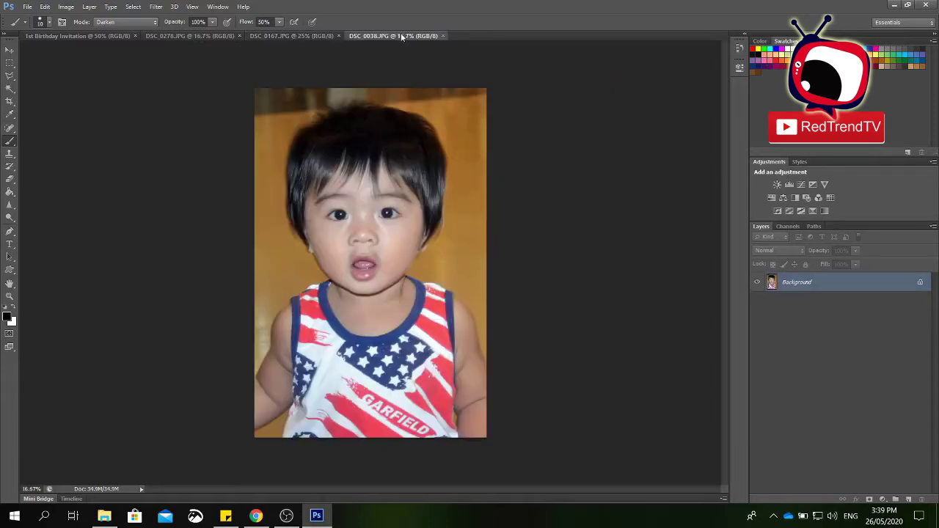
- Bring the DSC_0278 Batman photo to the front and zoom in
left_click(289, 35)
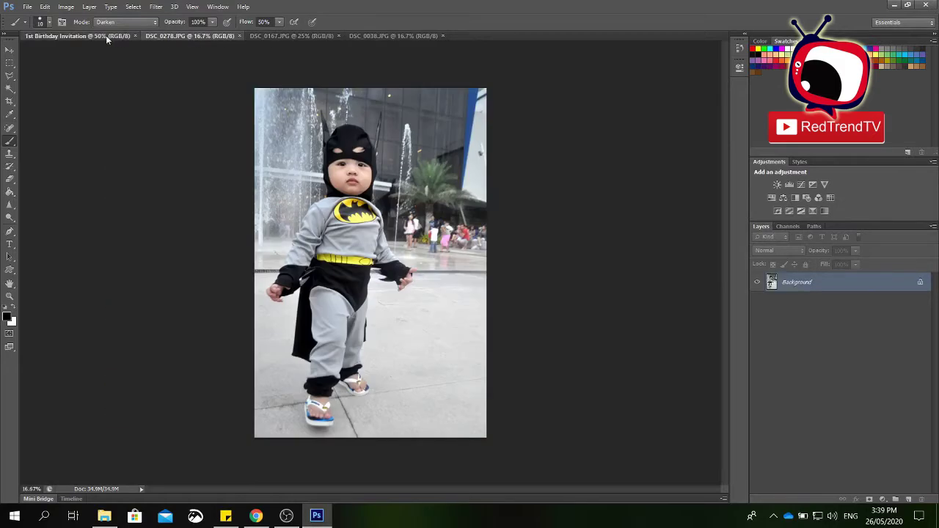
left_click(106, 35)
left_click(176, 34)
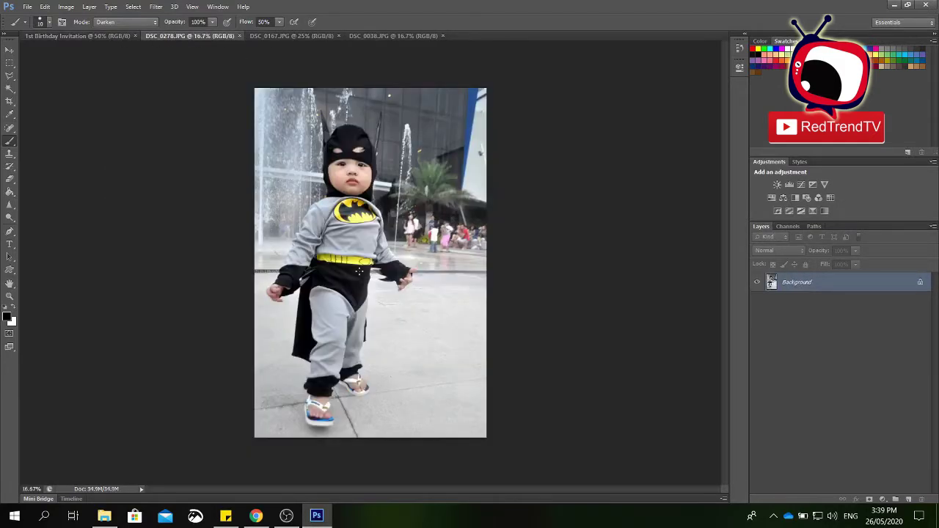
key("ctrl+plus")
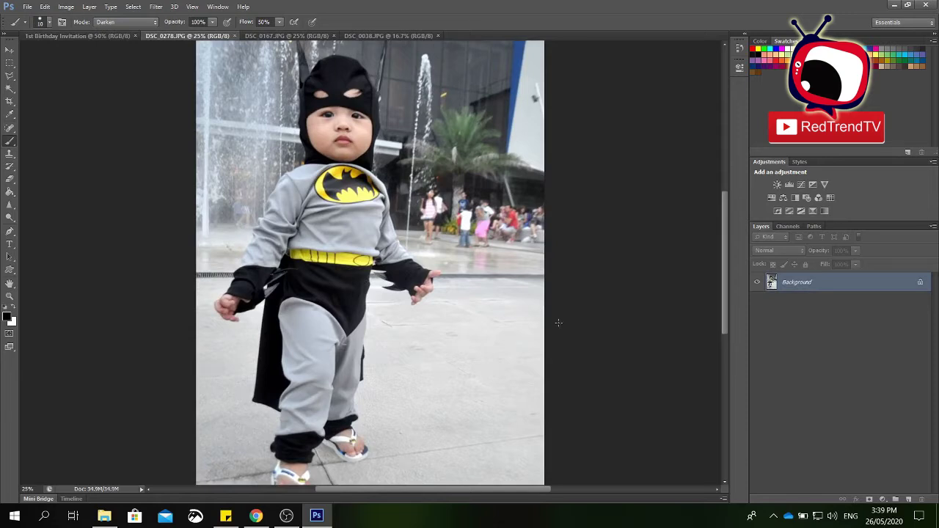
scroll(558, 323, "up", 2)
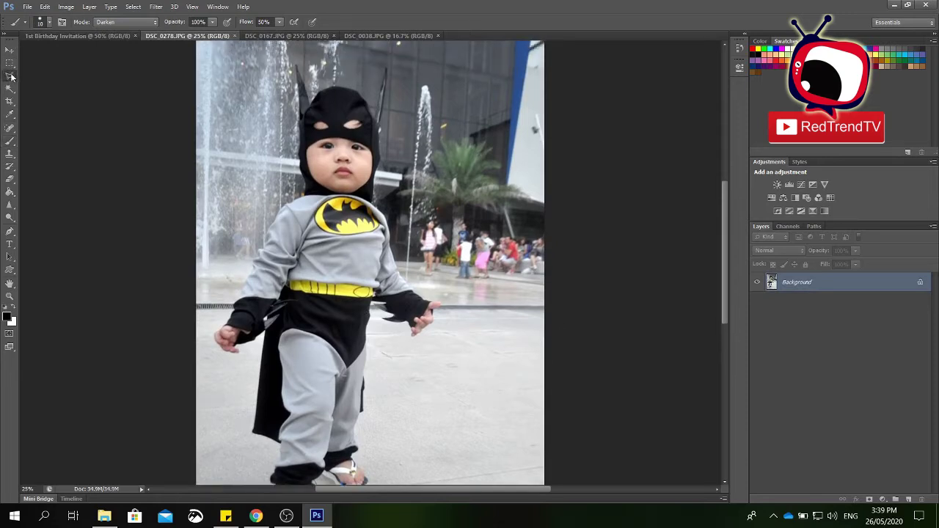
- Choose the Polygonal Lasso Tool and zoom further into the DSC_0278 Batman photo
left_click(9, 76)
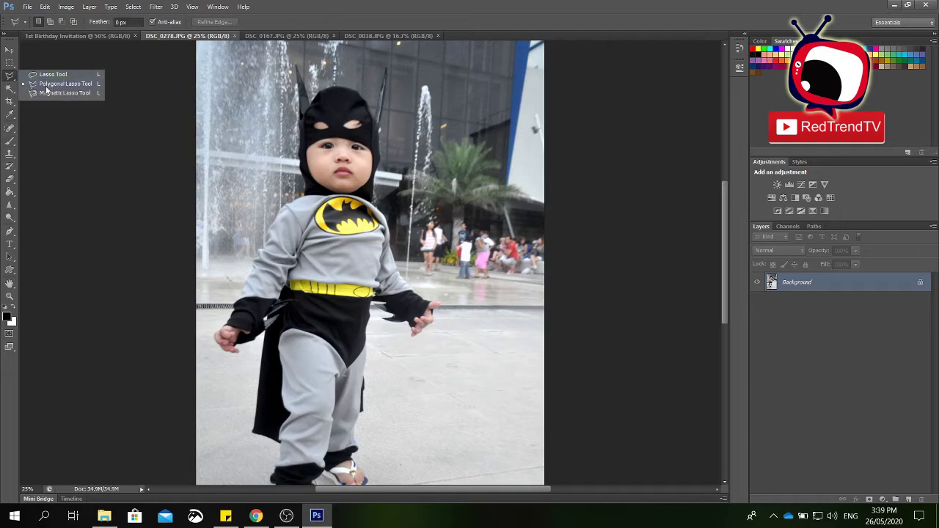
left_click(10, 63)
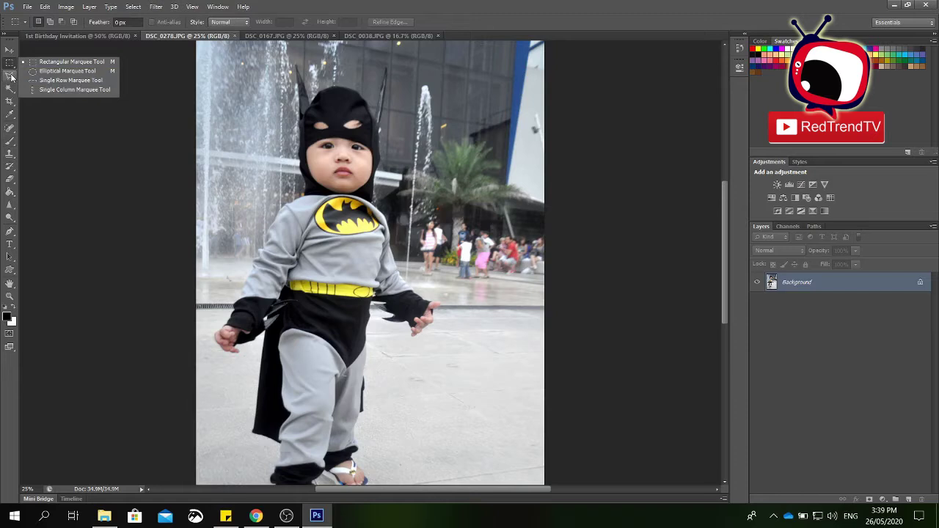
left_click(10, 76)
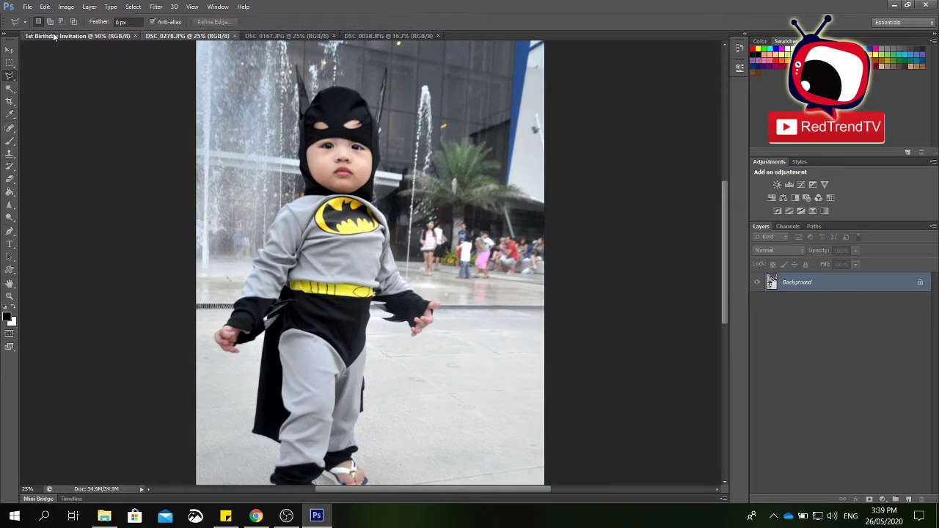
left_click(53, 32)
left_click(9, 63)
left_click(10, 76)
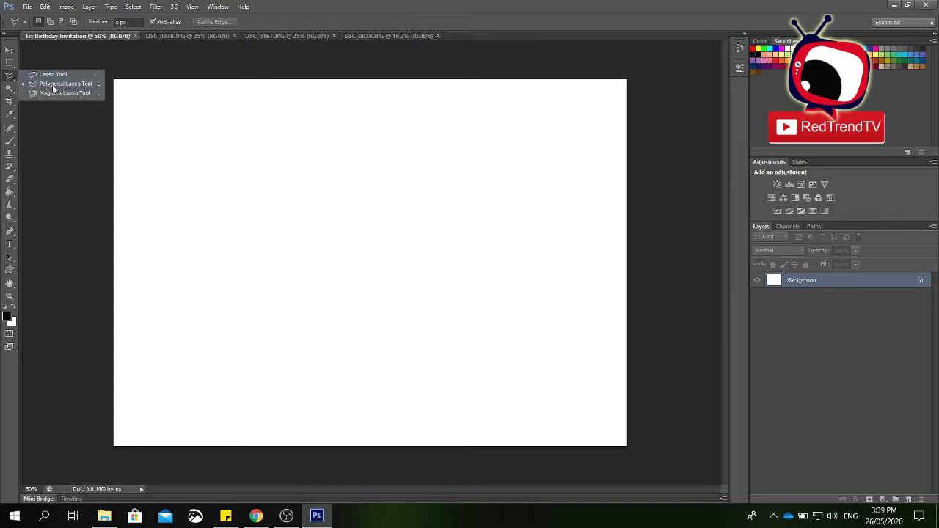
left_click(53, 85)
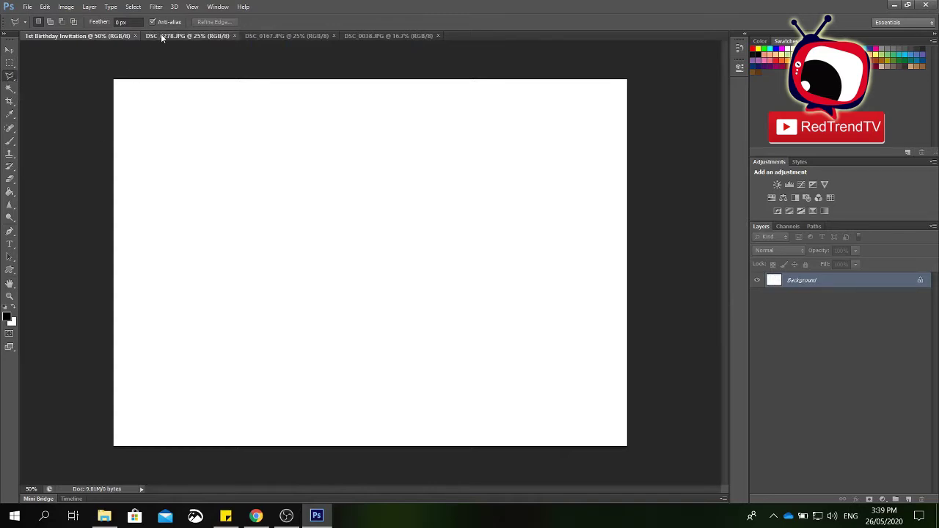
left_click(161, 35)
key("ctrl+plus")
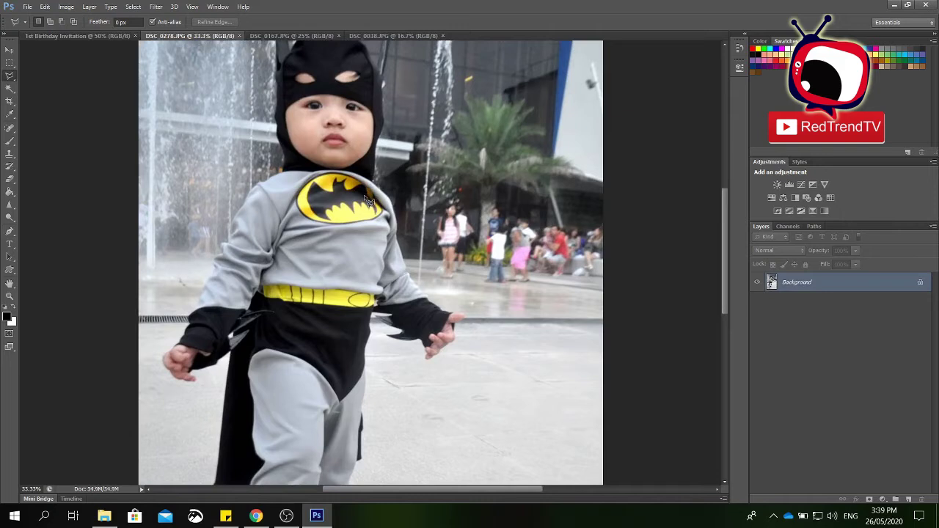
- Trace a lasso outline around the Batman toddler, starting at the mask's ear, and close it
left_click_drag(367, 192, 377, 291)
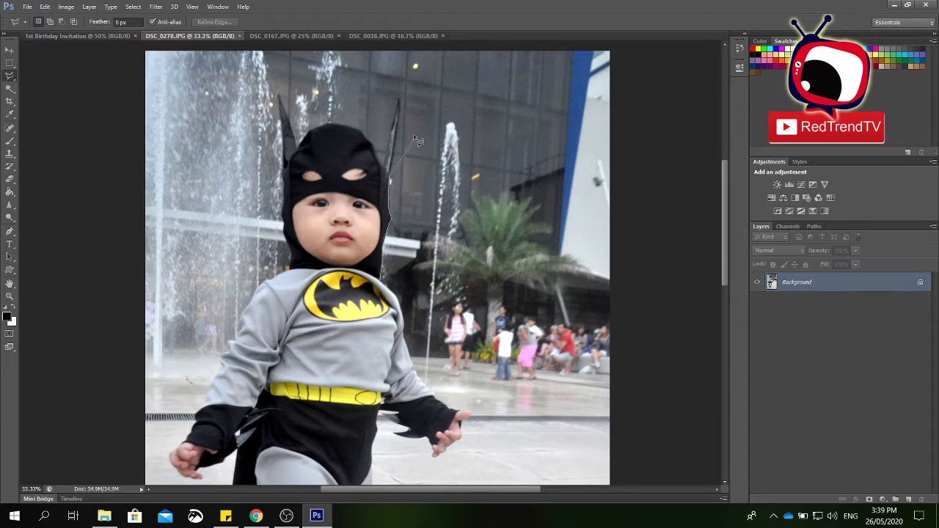
left_click(398, 97)
left_click(389, 170)
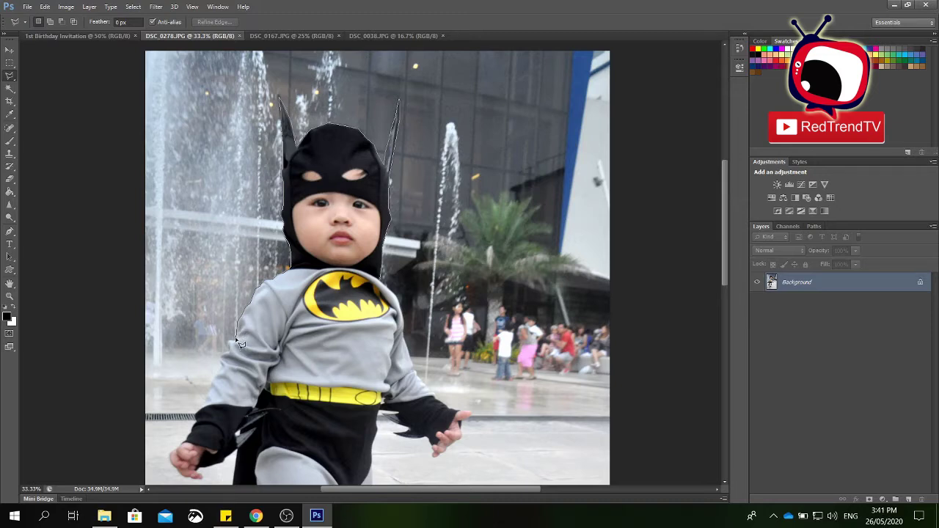
mouse_move(241, 344)
left_mouse_down()
mouse_move(274, 124)
mouse_move(270, 139)
left_mouse_up()
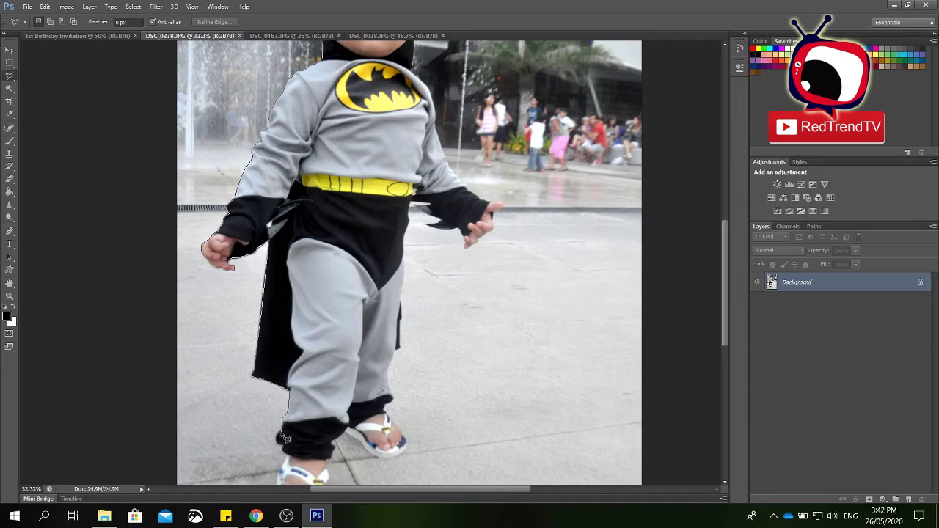
scroll(292, 440, "down", 5)
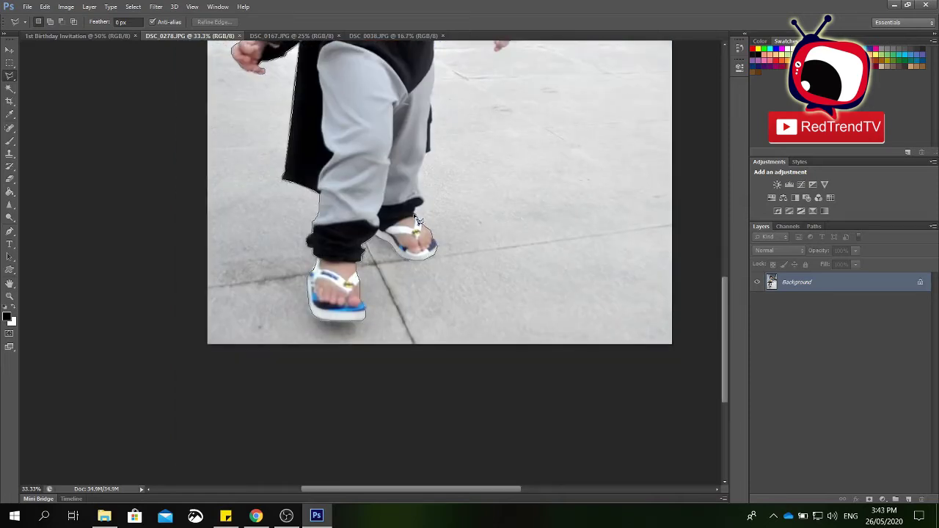
scroll(437, 120, "up", 3)
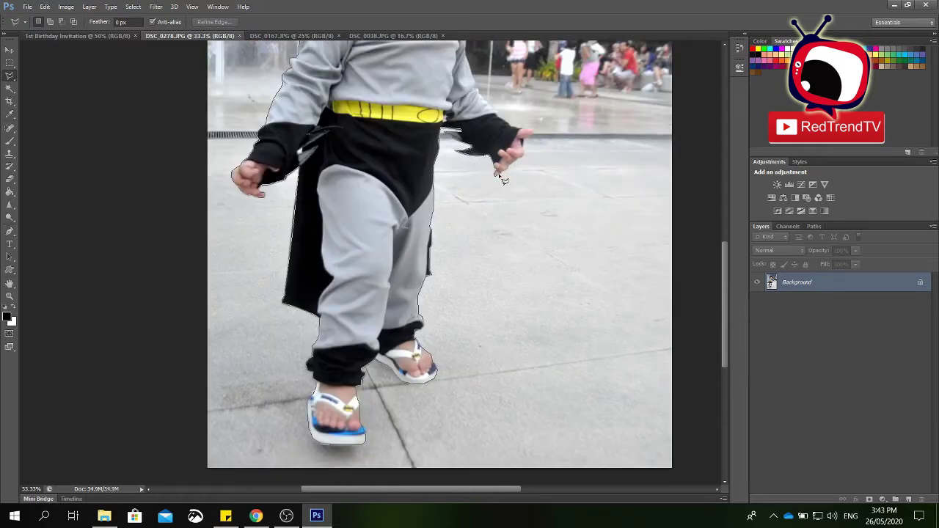
scroll(504, 120, "up", 1)
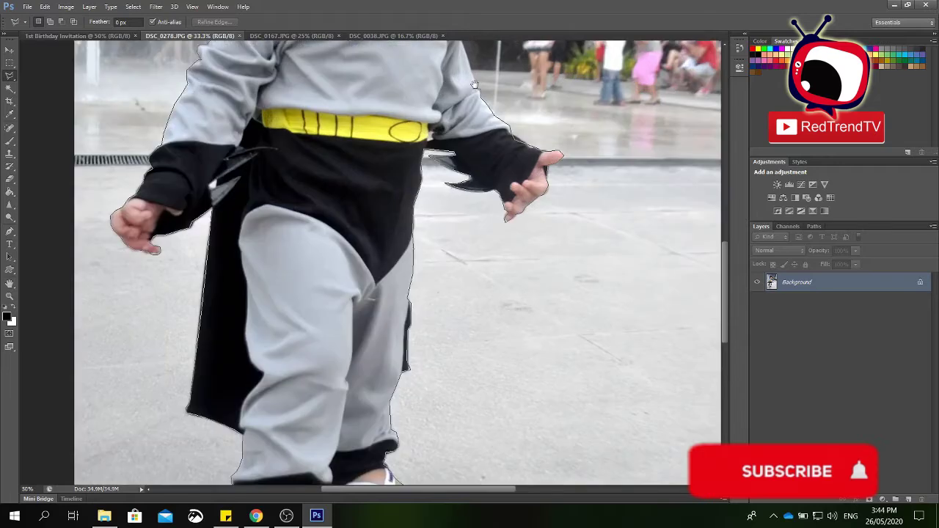
scroll(429, 385, "up", 6)
scroll(429, 385, "up", 1)
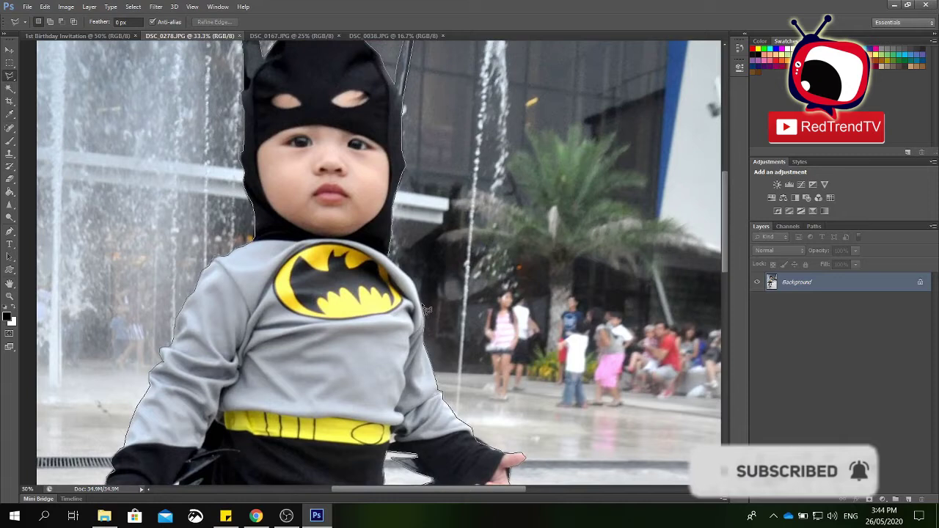
double_click(395, 263)
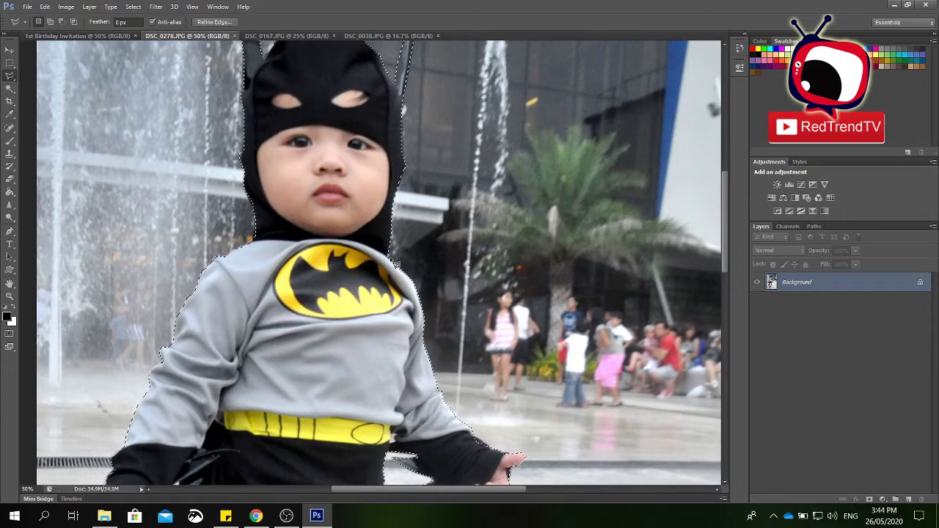
- Feather the Batman toddler selection by 2 pixels
key("ctrl+minus")
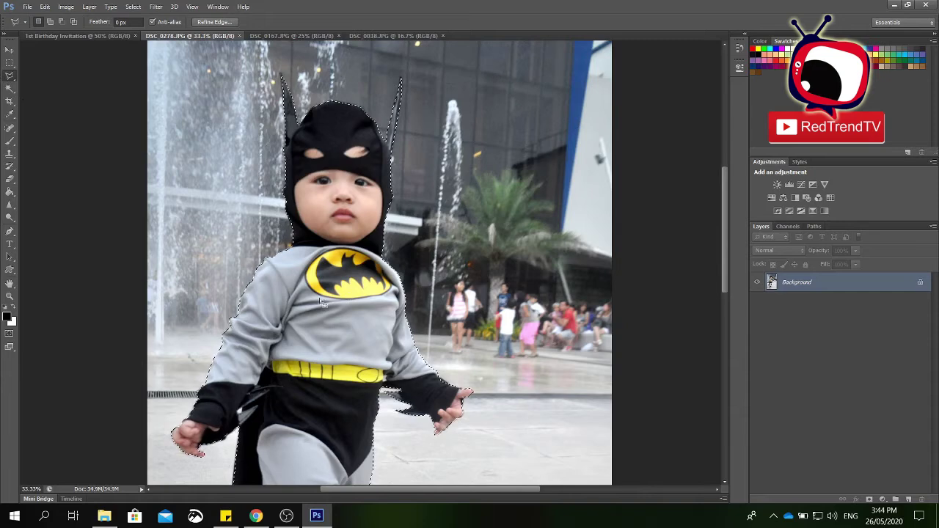
scroll(320, 302, "down", 2)
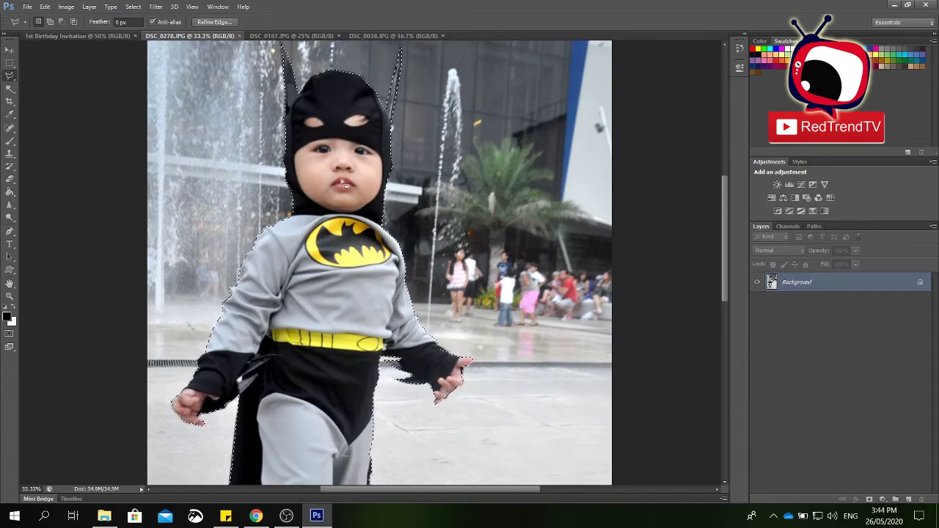
right_click(343, 184)
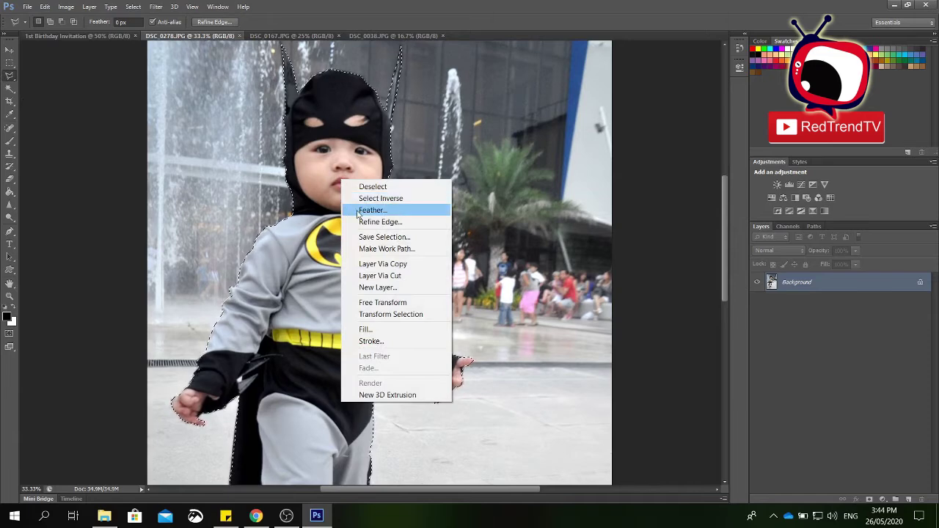
left_click(370, 211)
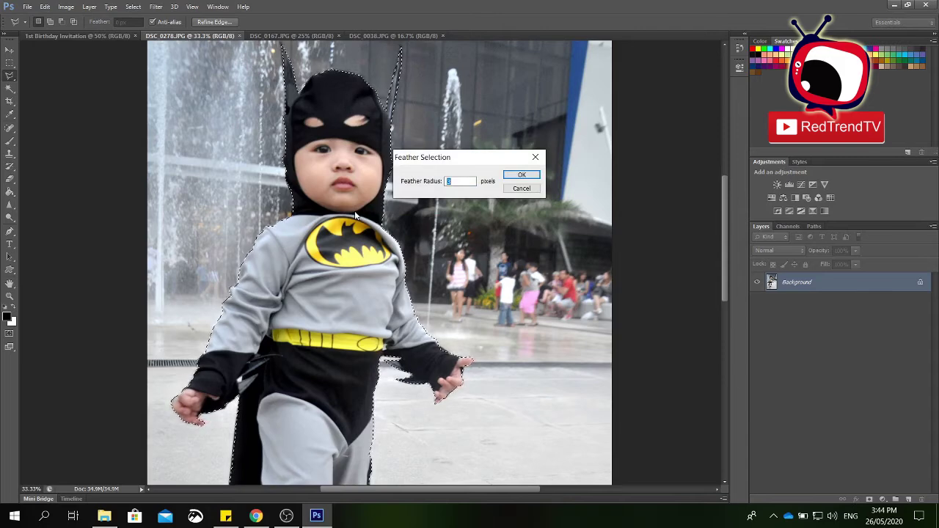
type("12")
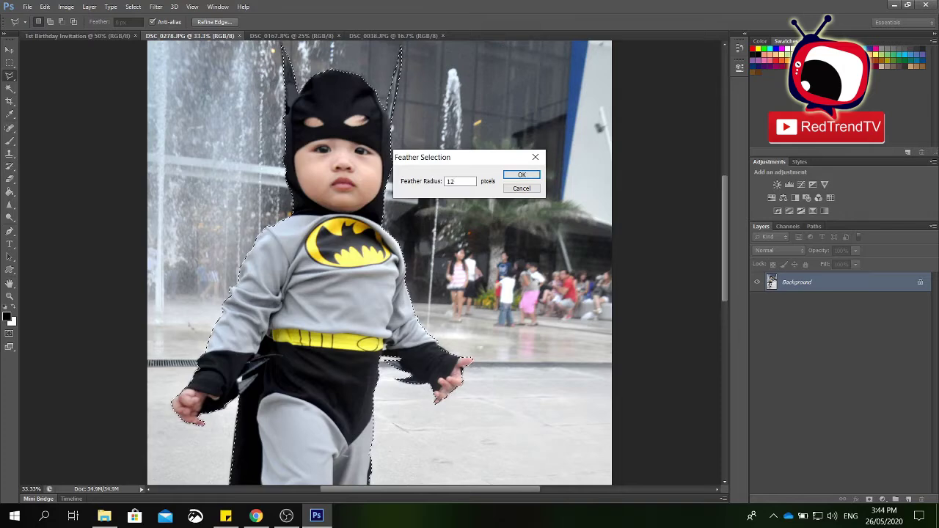
key("BackSpace")
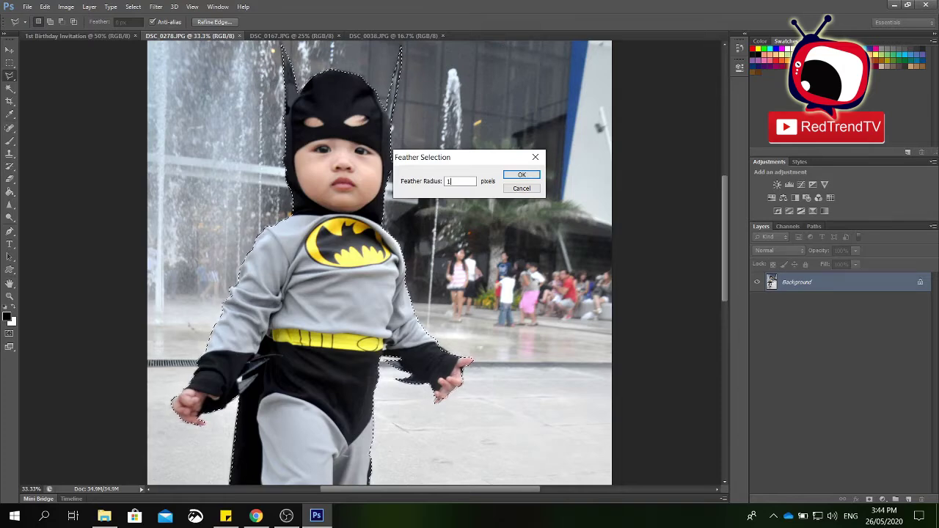
key("BackSpace")
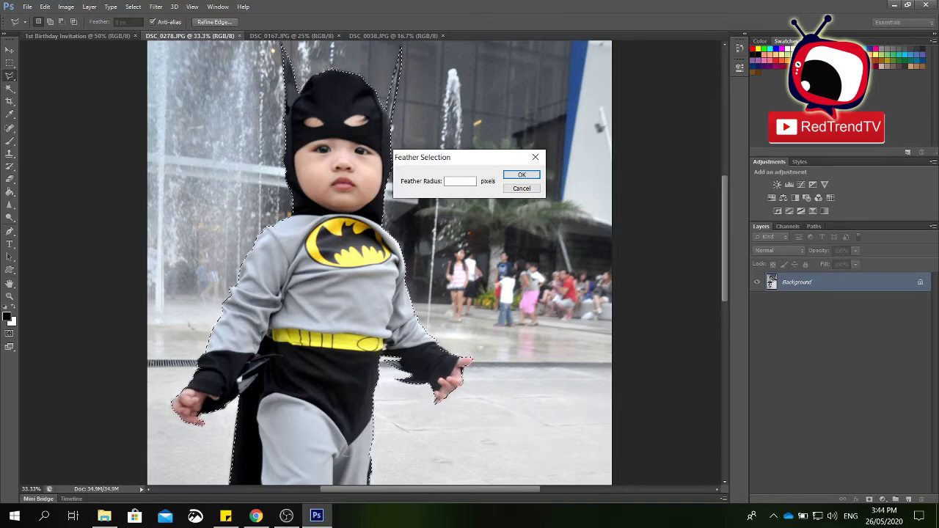
type("2")
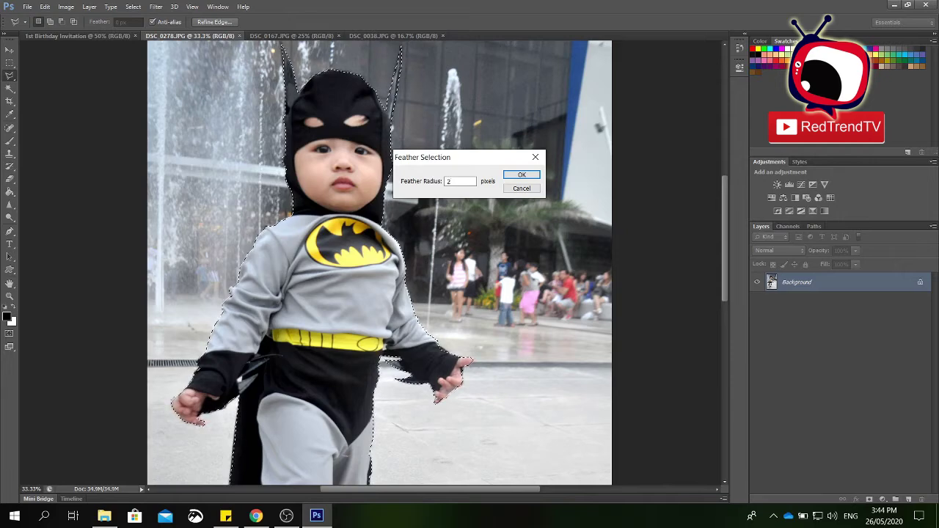
left_click(524, 175)
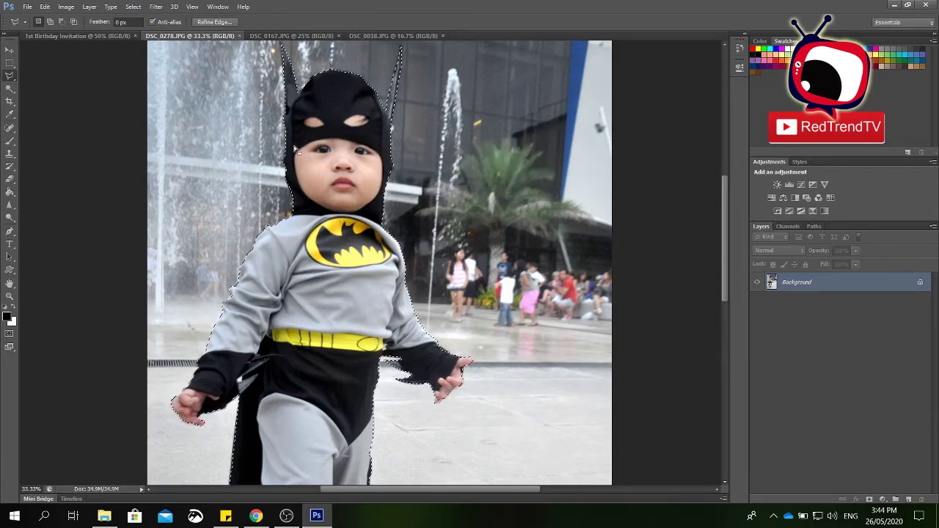
left_click(10, 50)
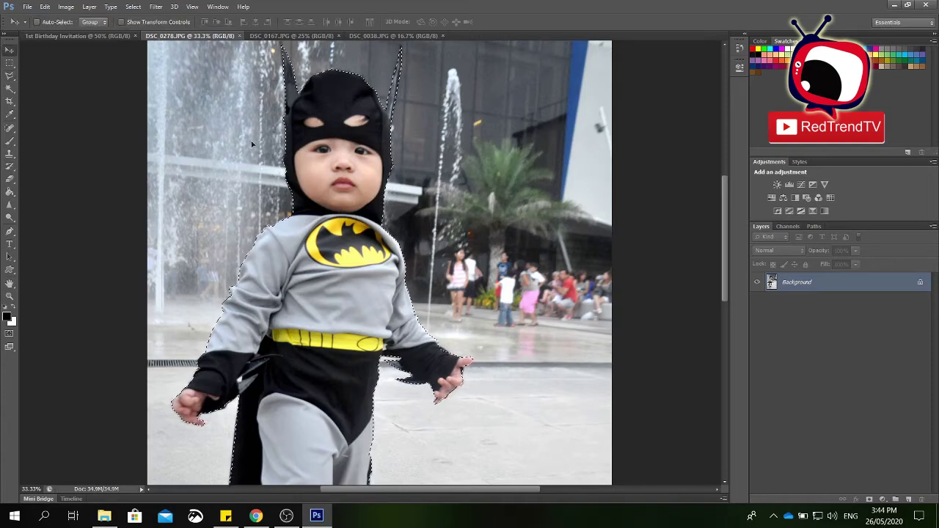
- Drag the Batman cut-out into the invitation and scale it to about 37.5% on the left side
left_click_drag(252, 144, 311, 297)
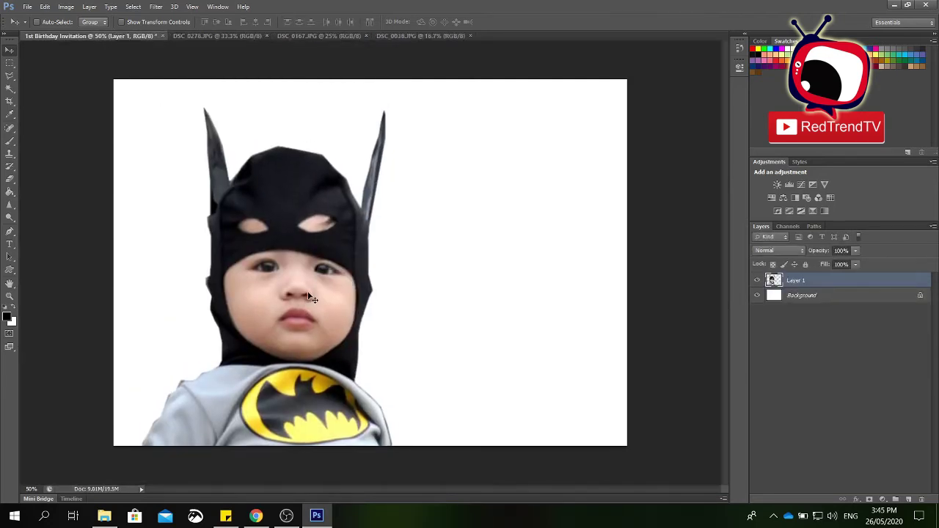
left_click_drag(307, 363, 379, 227)
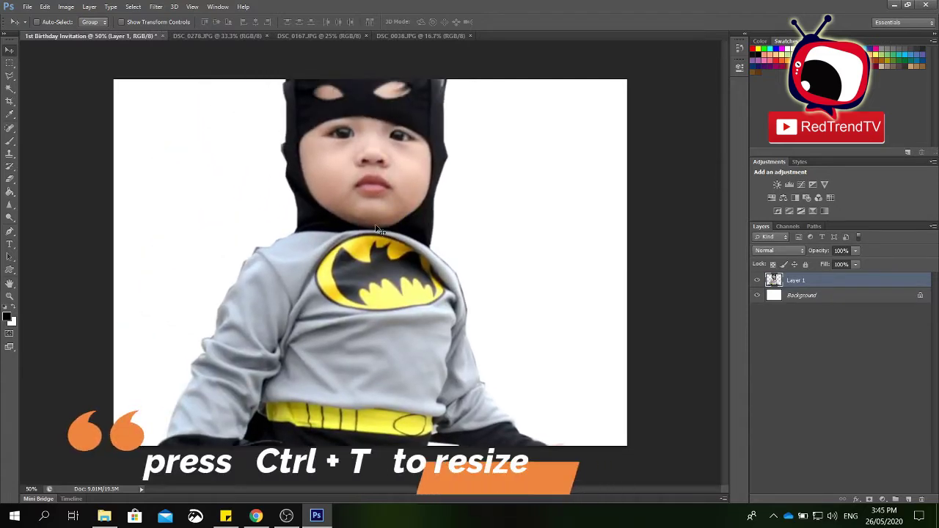
key("ctrl+t")
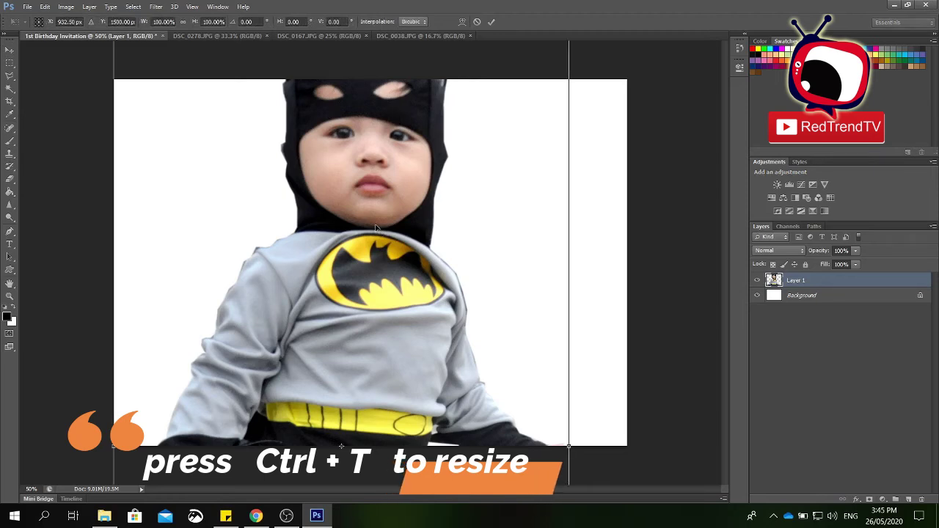
key("ctrl+minus")
key("ctrl+minus")
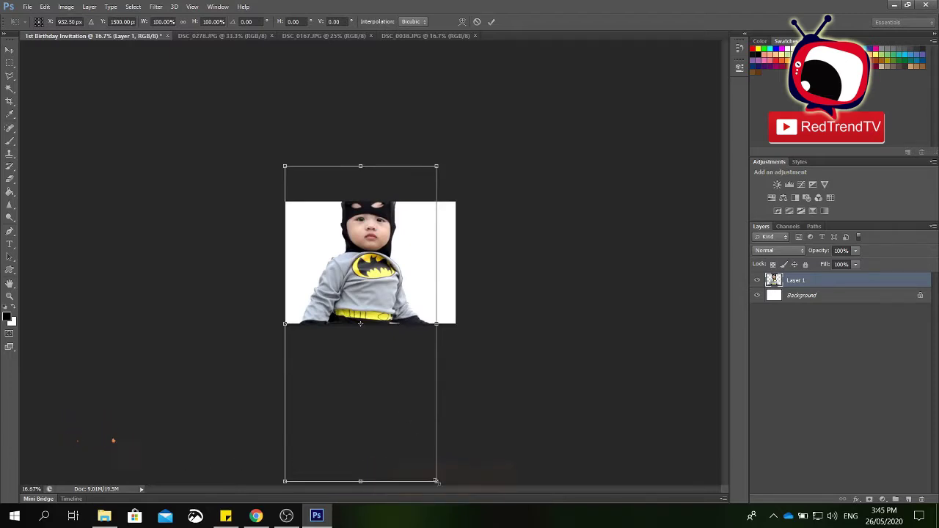
left_click_drag(420, 462, 339, 292)
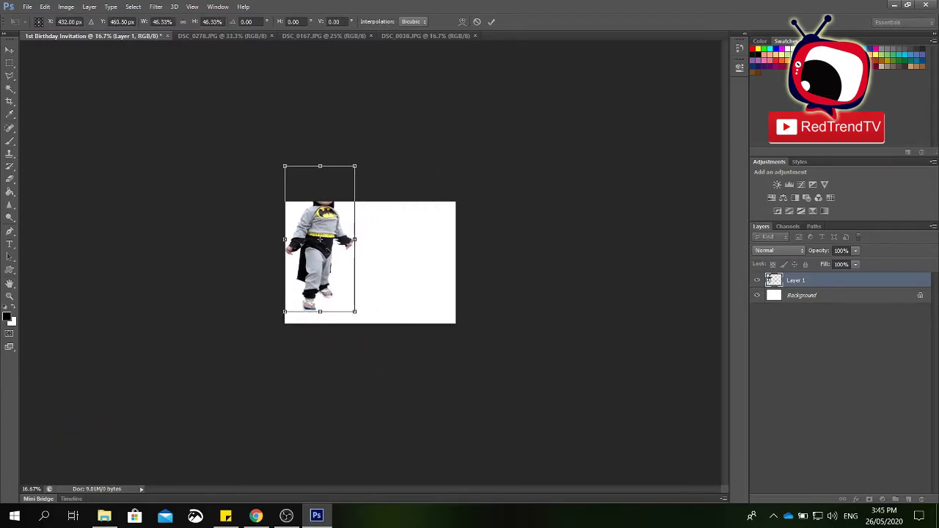
left_click_drag(328, 233, 329, 261)
left_click_drag(355, 195, 345, 217)
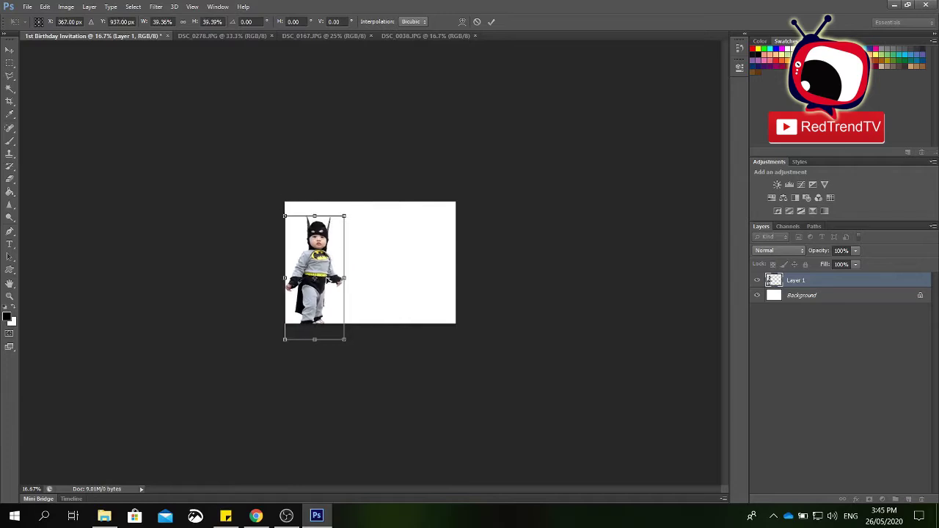
left_click_drag(323, 287, 328, 271)
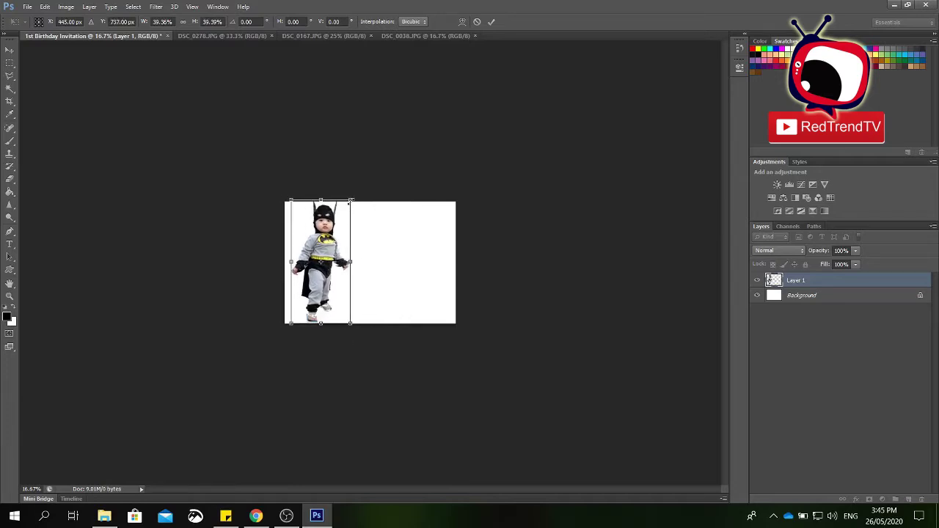
left_click_drag(351, 200, 348, 206)
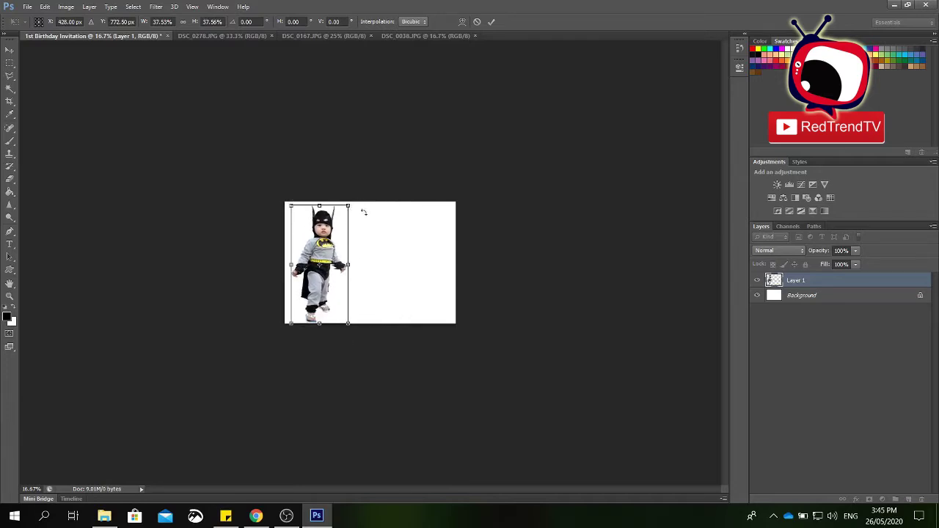
left_click(491, 21)
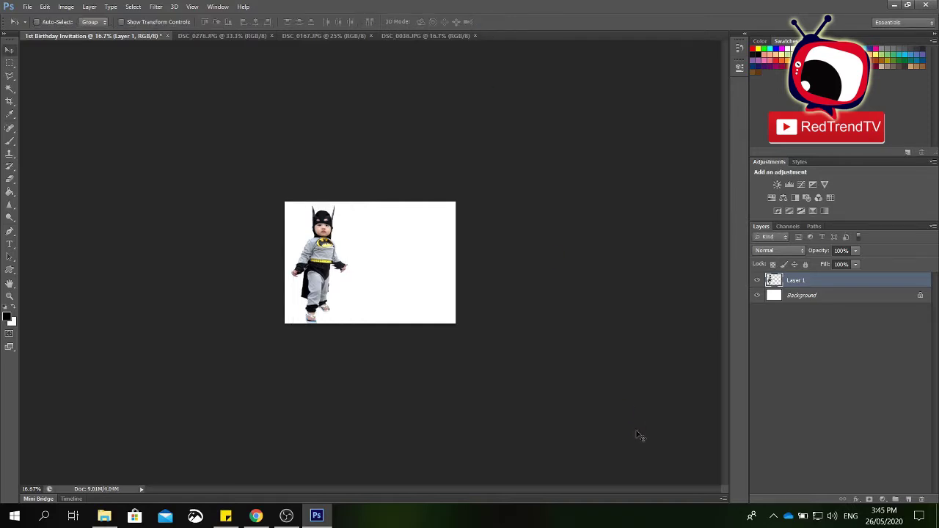
- Shift the Batman toddler further left and up, then close the DSC_0278 source photo
key("ctrl+plus")
key("ctrl+plus")
key("ctrl+plus")
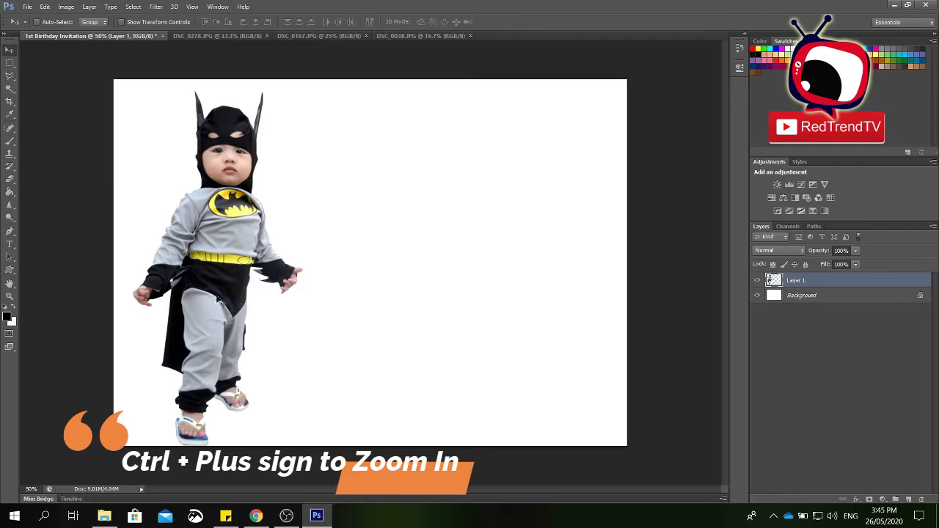
left_click_drag(266, 313, 222, 300)
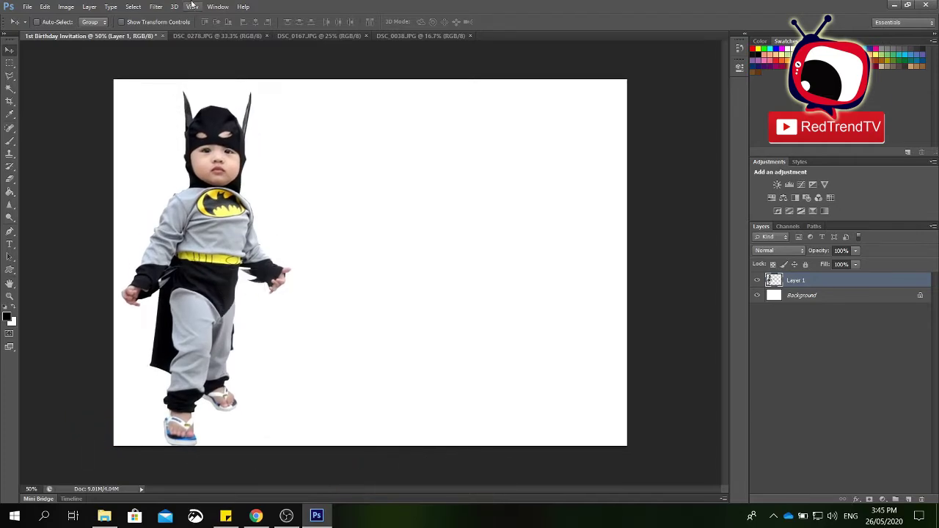
left_click(211, 35)
left_click(267, 36)
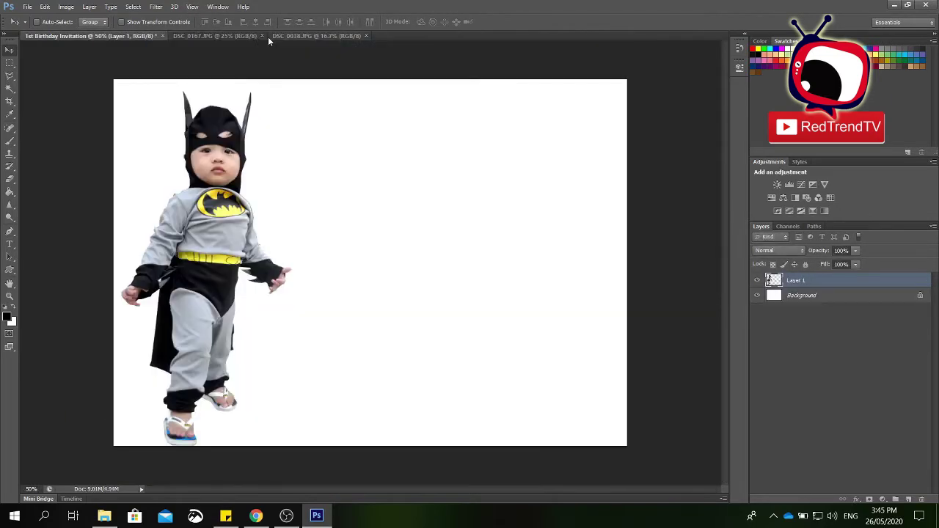
- Close the DSC_0038 Garfield-shirt photo and zoom into the DSC_0167 grass photo
left_click(225, 34)
left_click(300, 37)
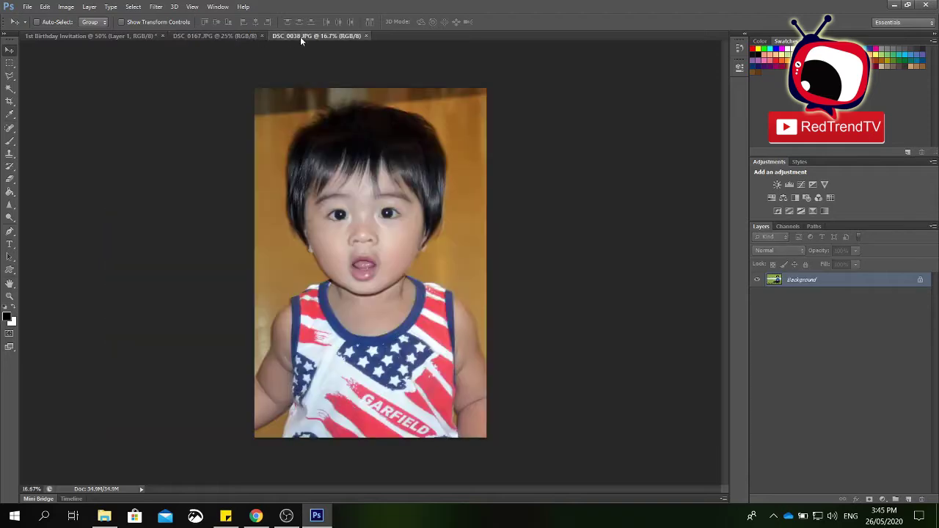
left_click(366, 36)
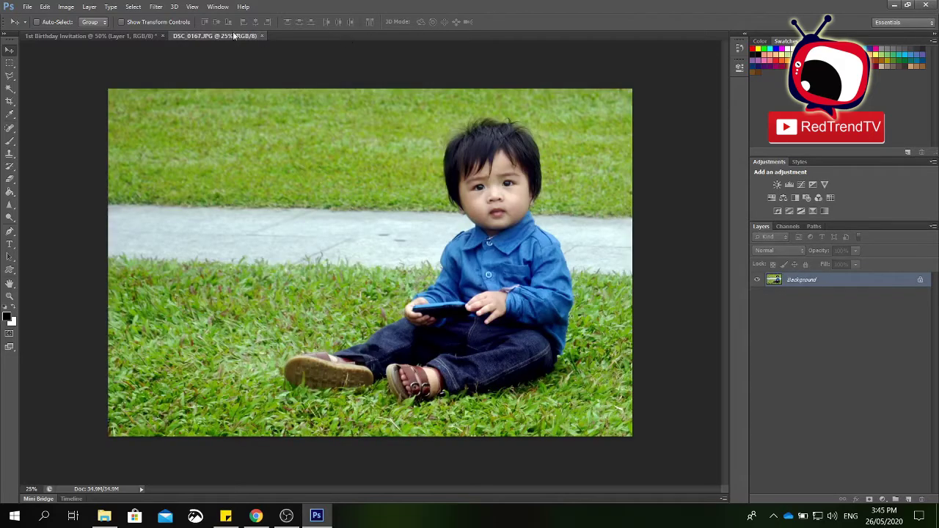
key("ctrl+plus")
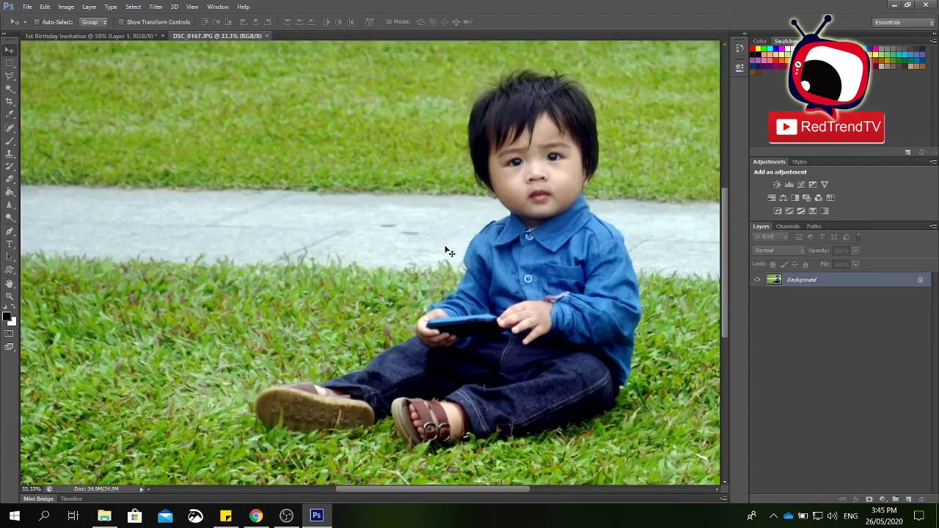
left_click(10, 88)
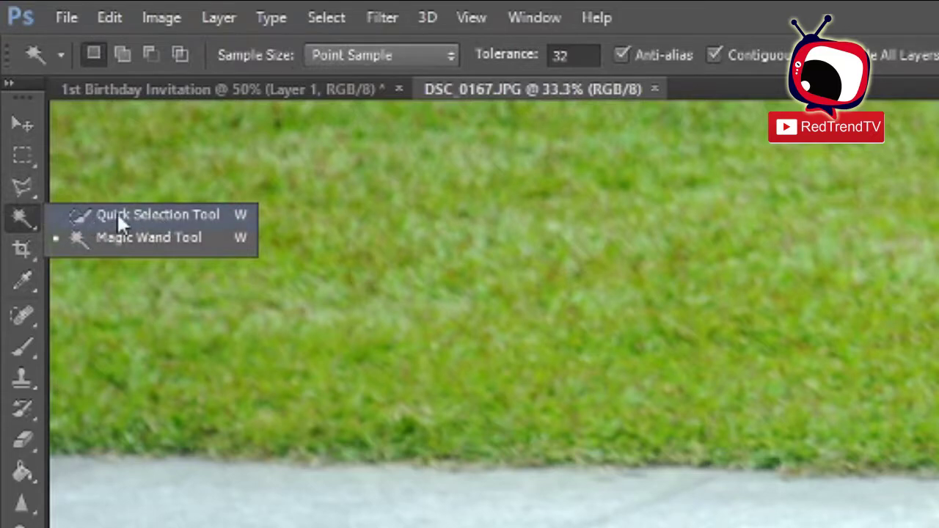
- Quick-select the boy from hair and face down the shirt, jeans, leg, shoe and sleeve
left_click(118, 216)
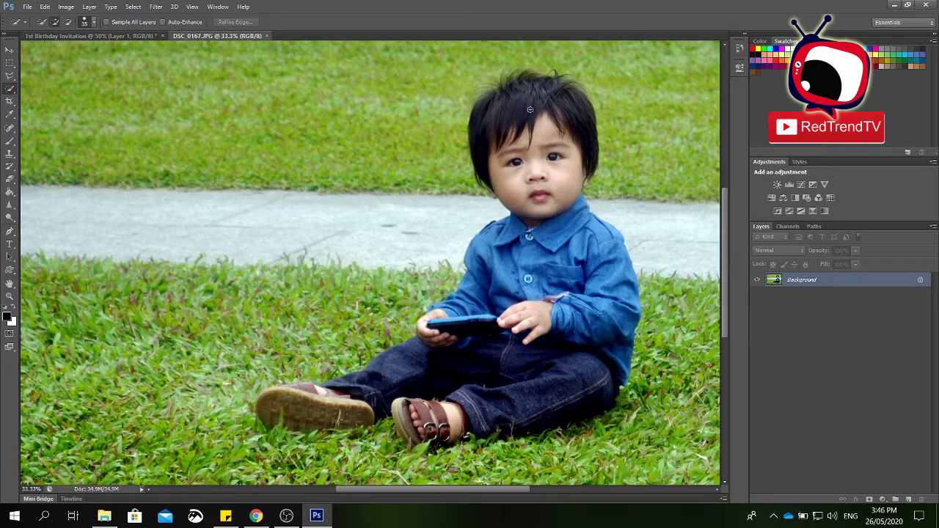
mouse_move(530, 133)
left_mouse_down()
mouse_move(517, 158)
mouse_move(540, 224)
mouse_move(502, 202)
mouse_move(586, 145)
mouse_move(582, 130)
left_mouse_up()
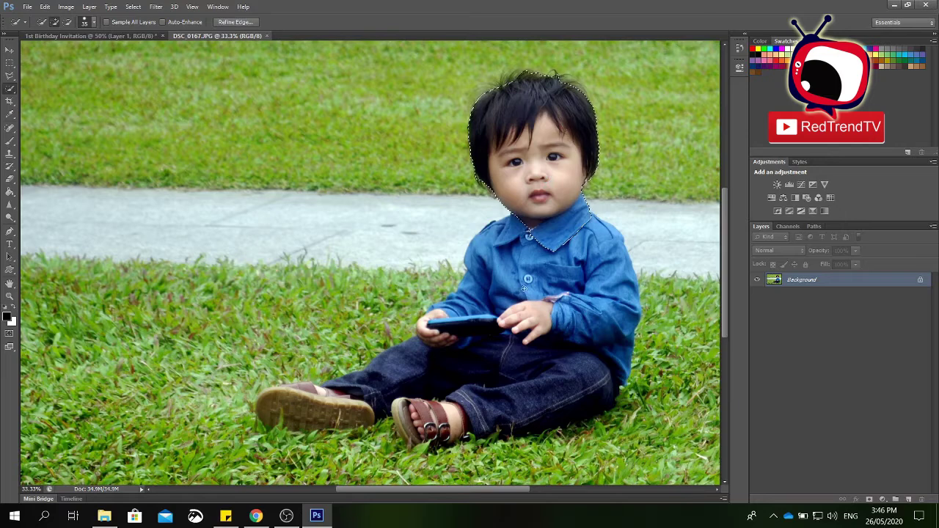
mouse_move(588, 262)
left_mouse_down()
mouse_move(598, 297)
mouse_move(568, 380)
mouse_move(536, 400)
mouse_move(402, 424)
mouse_move(405, 440)
left_mouse_up()
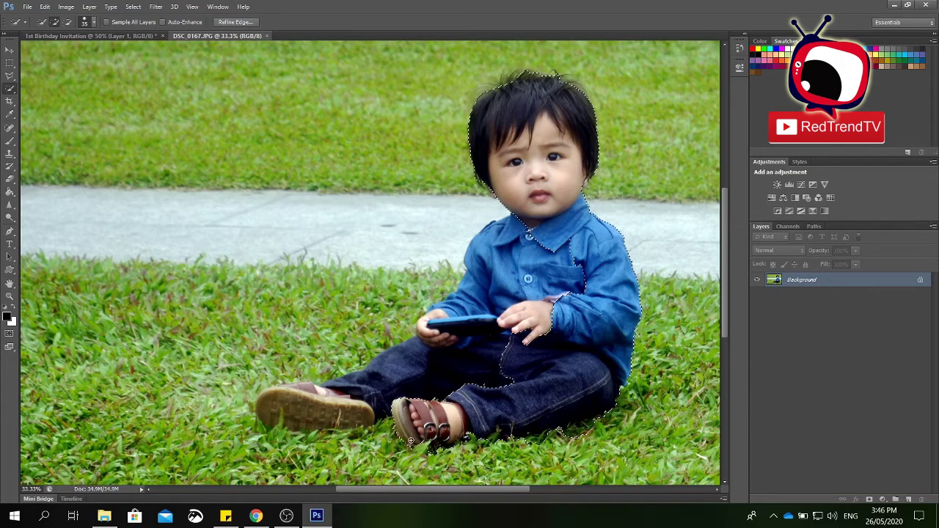
mouse_move(477, 357)
left_mouse_down()
mouse_move(440, 381)
mouse_move(371, 400)
mouse_move(336, 399)
mouse_move(334, 378)
mouse_move(299, 406)
left_mouse_up()
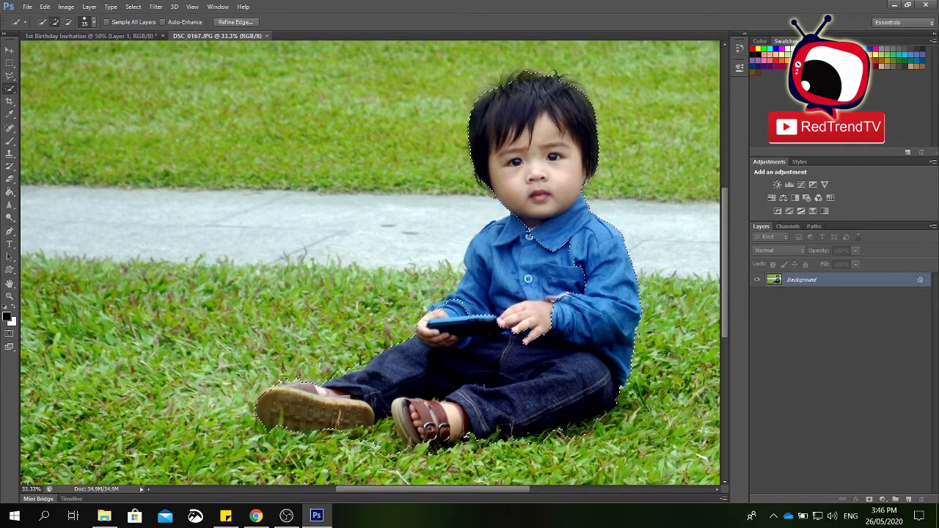
left_click_drag(434, 322, 433, 308)
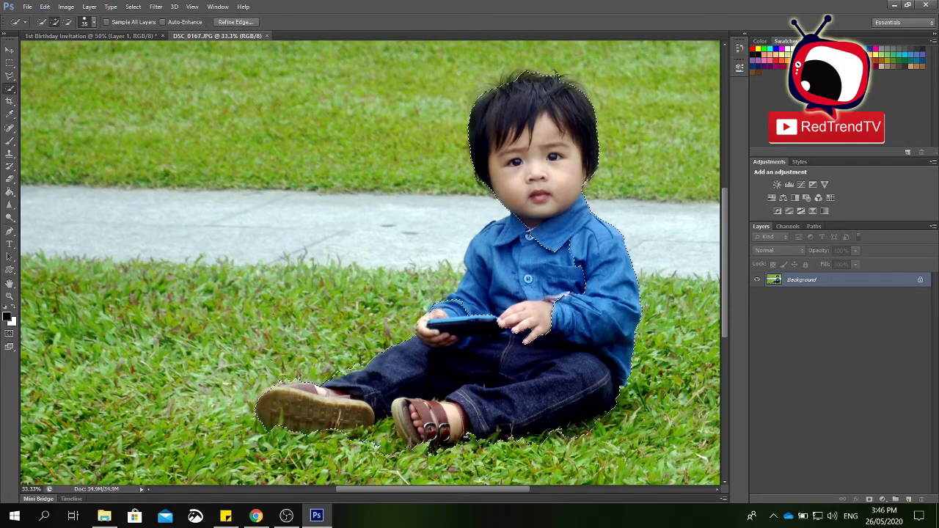
left_click(477, 281)
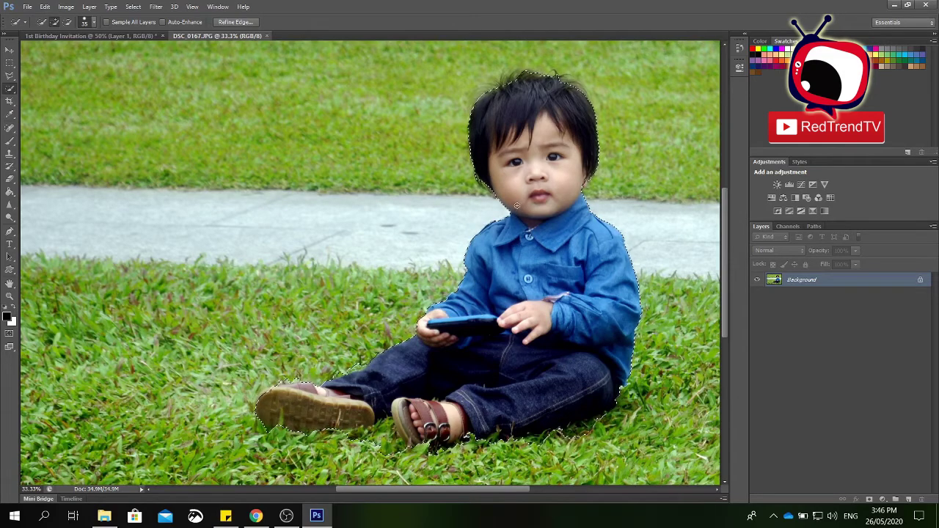
- Zoom in on the boy's face and shrink the Quick Selection brush for edge touch-ups
key("ctrl+plus")
key("ctrl+plus")
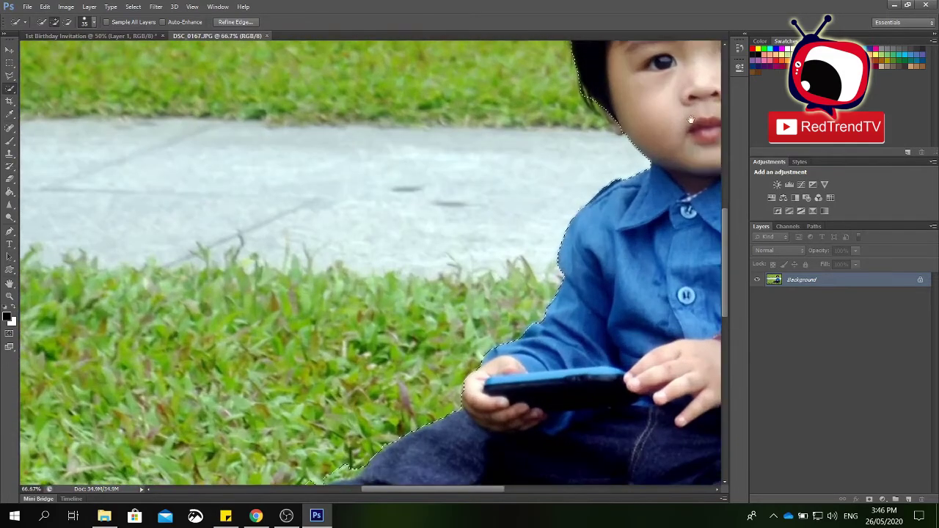
left_click_drag(516, 203, 344, 283)
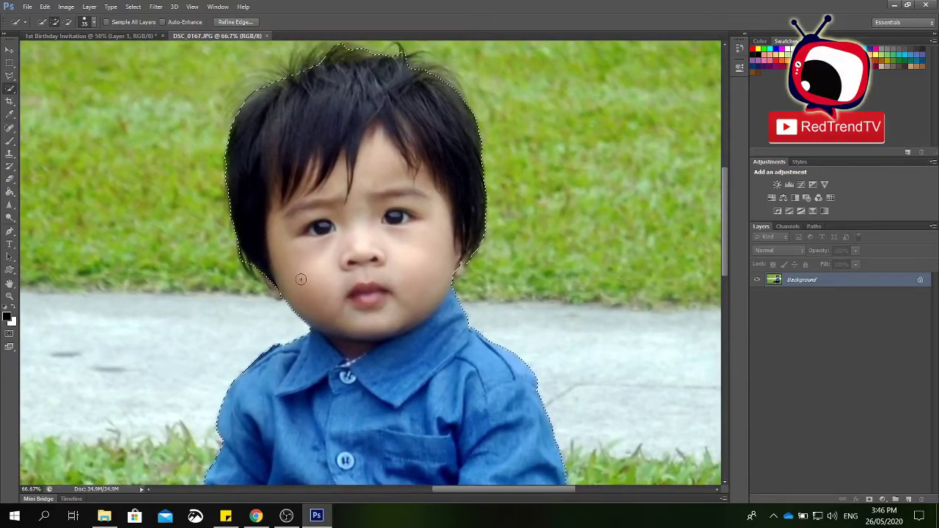
key("bracketleft")
key("bracketleft")
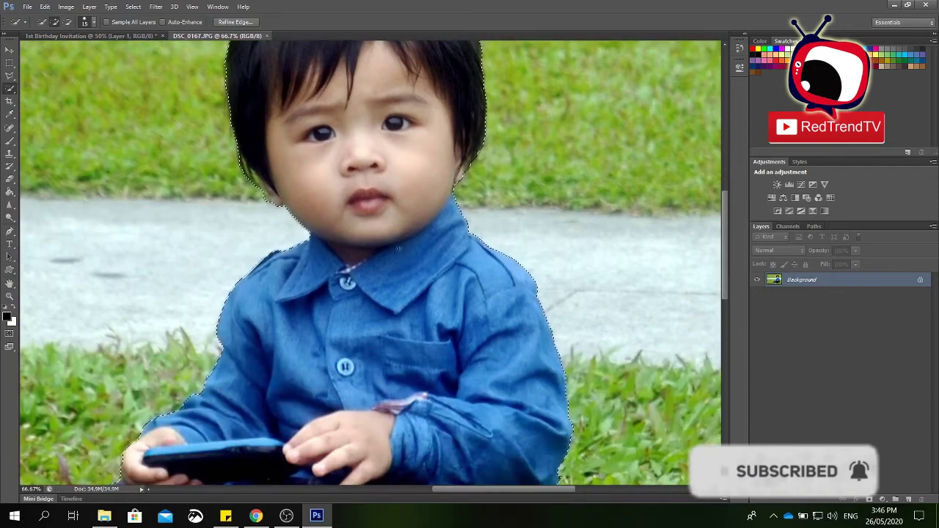
scroll(398, 247, "down", 2)
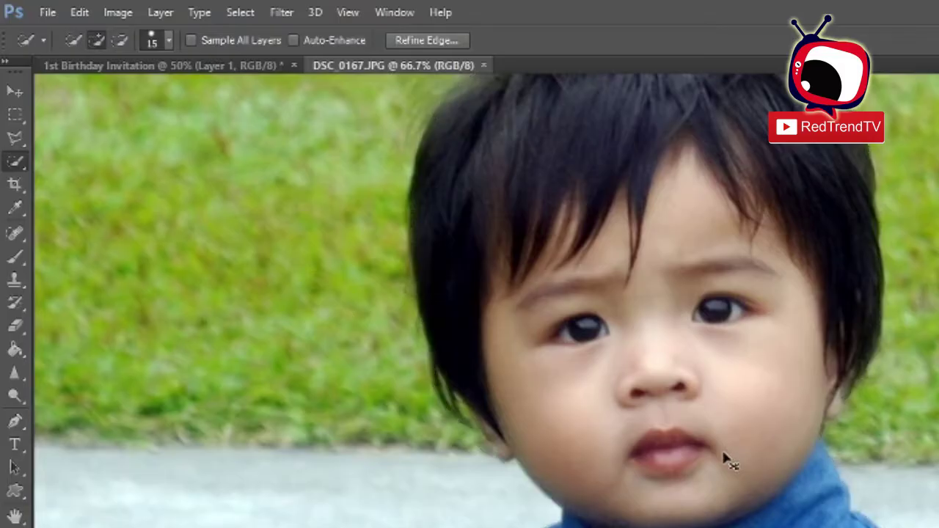
key("ctrl+minus")
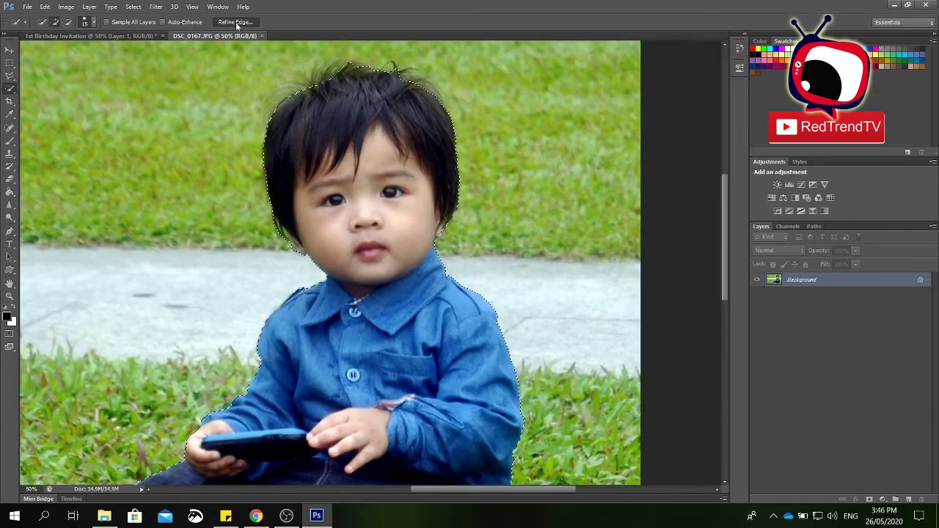
- Refine Edge the boy's selection along his hair, shirt, jeans and grass fringe, then apply it
left_click(424, 42)
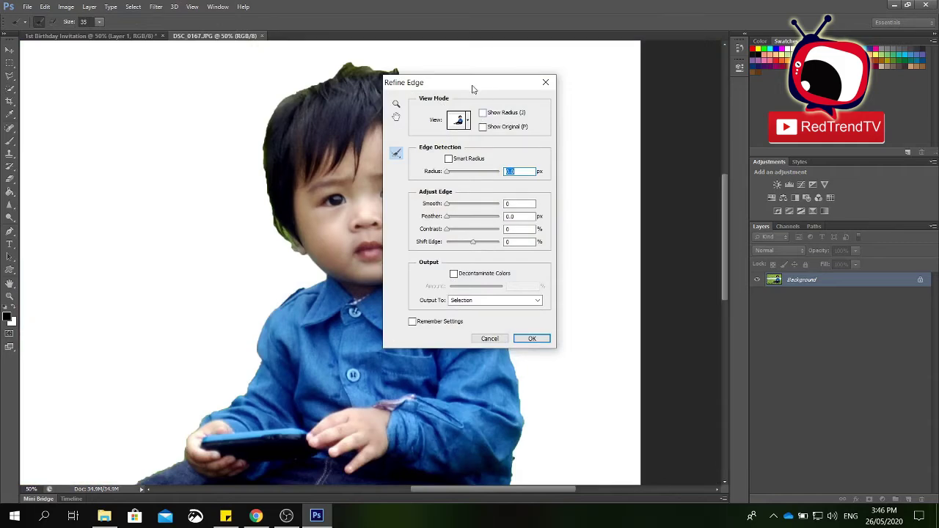
left_click_drag(474, 89, 757, 78)
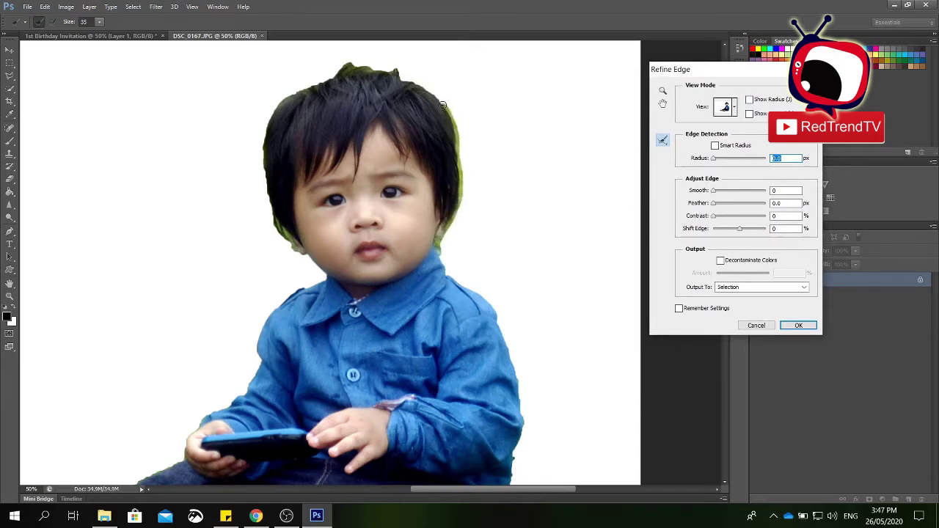
mouse_move(442, 105)
left_mouse_down()
mouse_move(394, 73)
mouse_move(428, 98)
mouse_move(397, 73)
left_mouse_up()
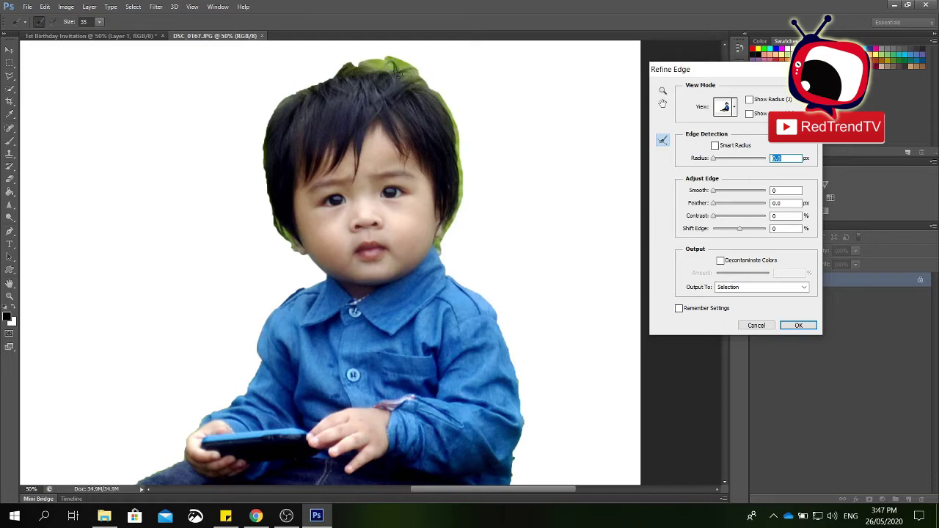
left_click_drag(343, 62, 328, 78)
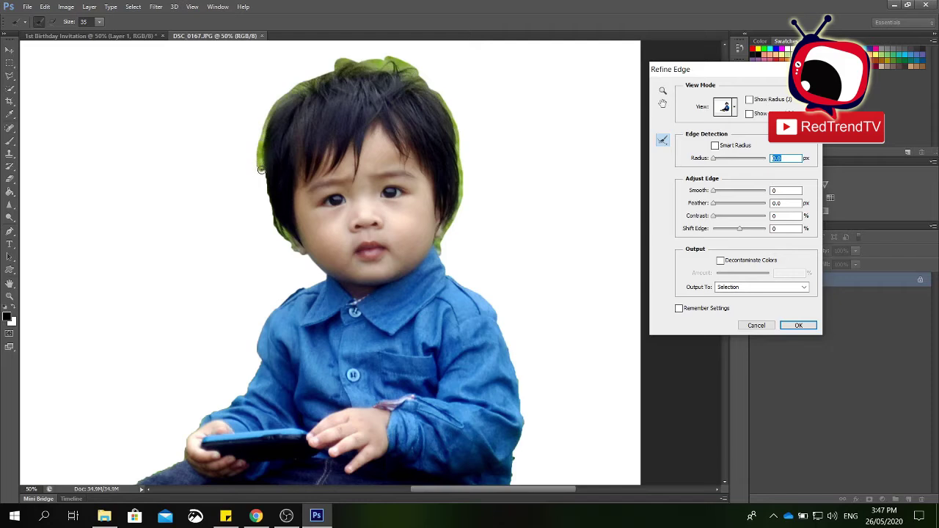
left_click_drag(262, 170, 266, 192)
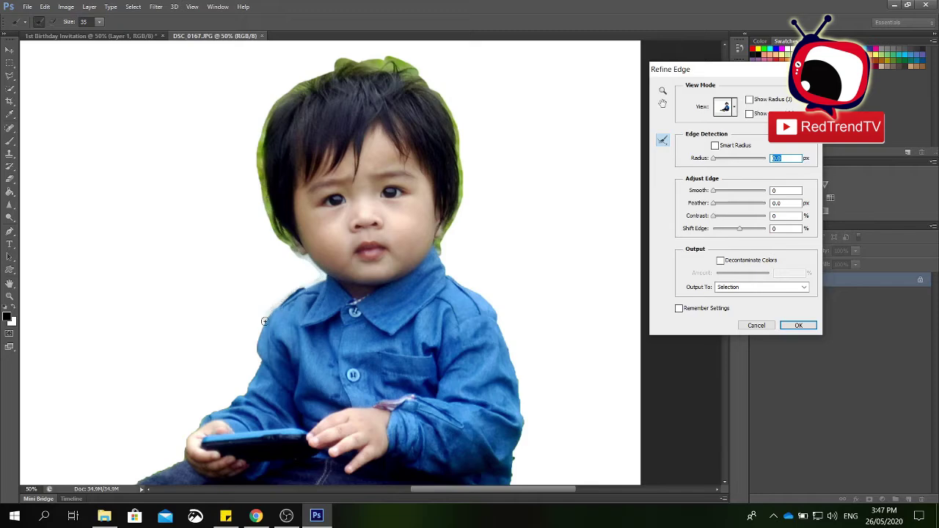
mouse_move(264, 321)
left_mouse_down()
mouse_move(245, 392)
mouse_move(201, 422)
mouse_move(180, 461)
left_mouse_up()
mouse_move(251, 430)
left_mouse_down()
mouse_move(409, 162)
mouse_move(267, 243)
mouse_move(126, 277)
mouse_move(103, 315)
mouse_move(161, 339)
mouse_move(220, 341)
mouse_move(308, 371)
mouse_move(365, 355)
mouse_move(387, 362)
mouse_move(362, 368)
mouse_move(563, 337)
mouse_move(637, 308)
mouse_move(647, 288)
mouse_move(342, 334)
mouse_move(365, 330)
left_mouse_up()
mouse_move(366, 331)
left_mouse_down()
mouse_move(381, 313)
mouse_move(399, 215)
mouse_move(397, 151)
left_mouse_up()
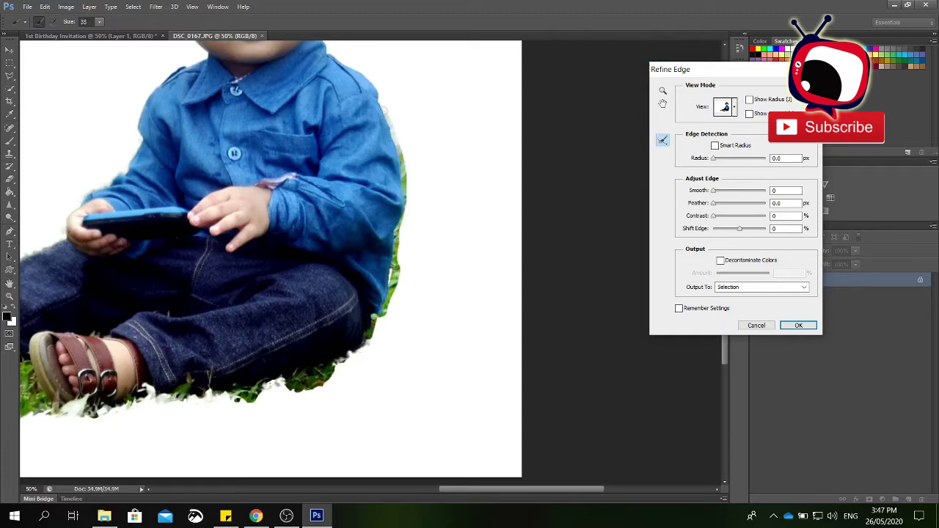
left_click_drag(366, 76, 330, 53)
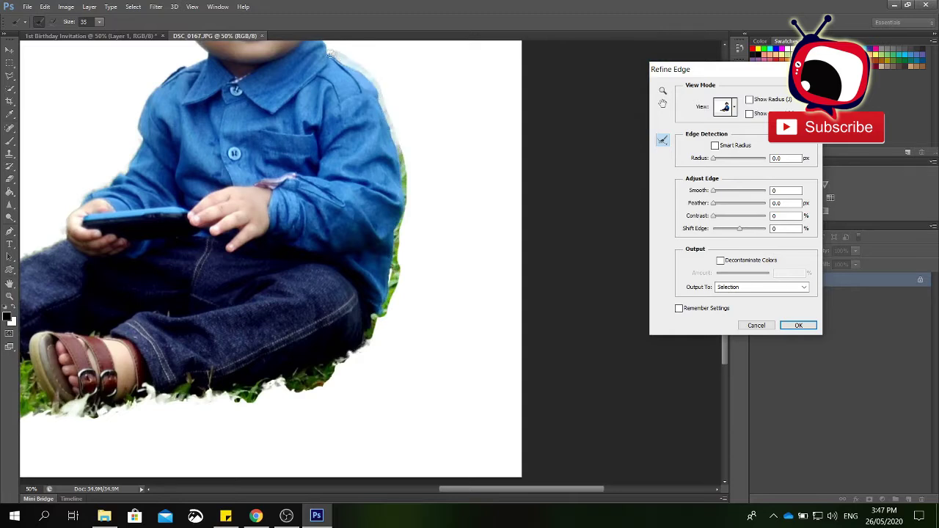
left_click(794, 325)
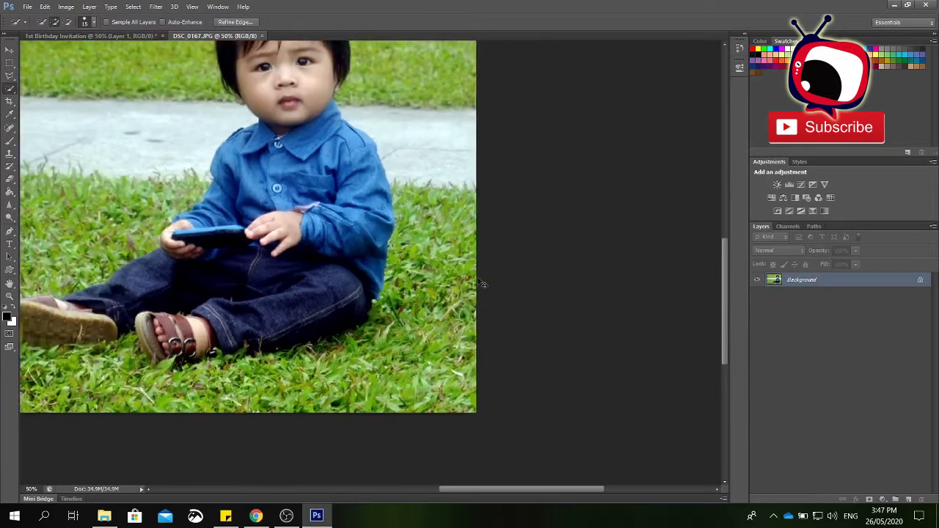
- Drag the seated boy onto the 1st Birthday Invitation and scale him to about 71.57%
key("ctrl+minus")
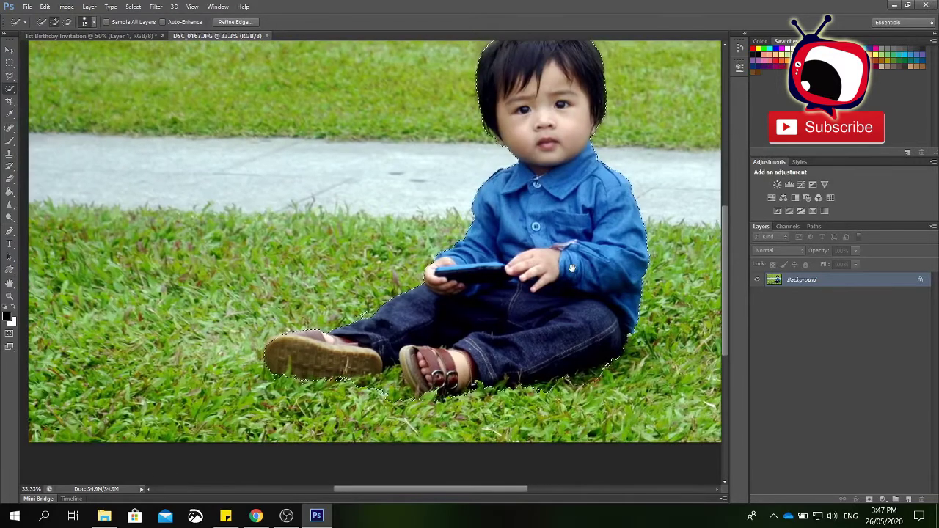
left_click(9, 50)
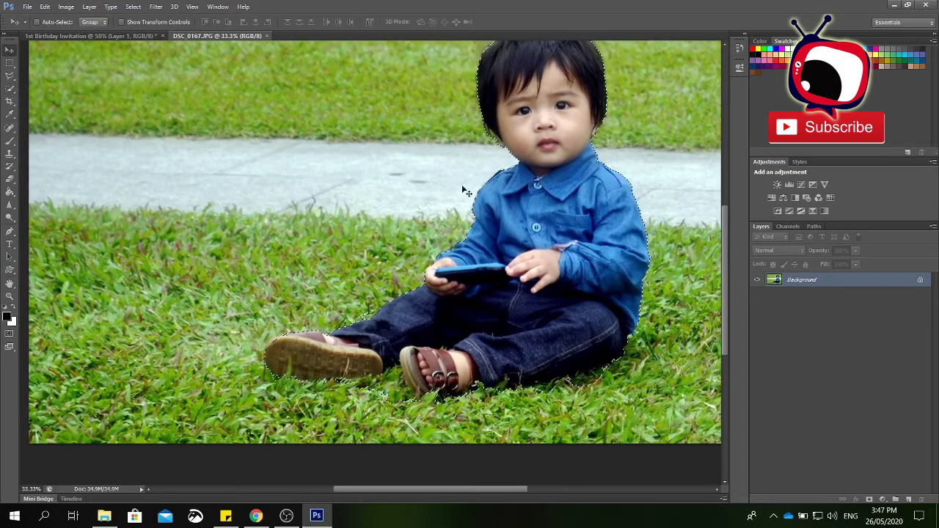
left_click_drag(518, 229, 469, 343)
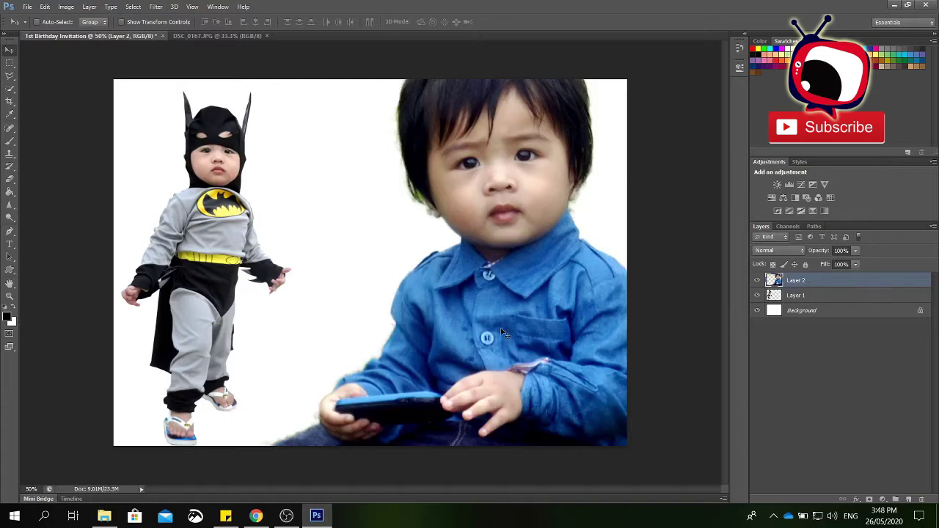
key("ctrl+minus")
key("ctrl+t")
left_click_drag(172, 98, 442, 257)
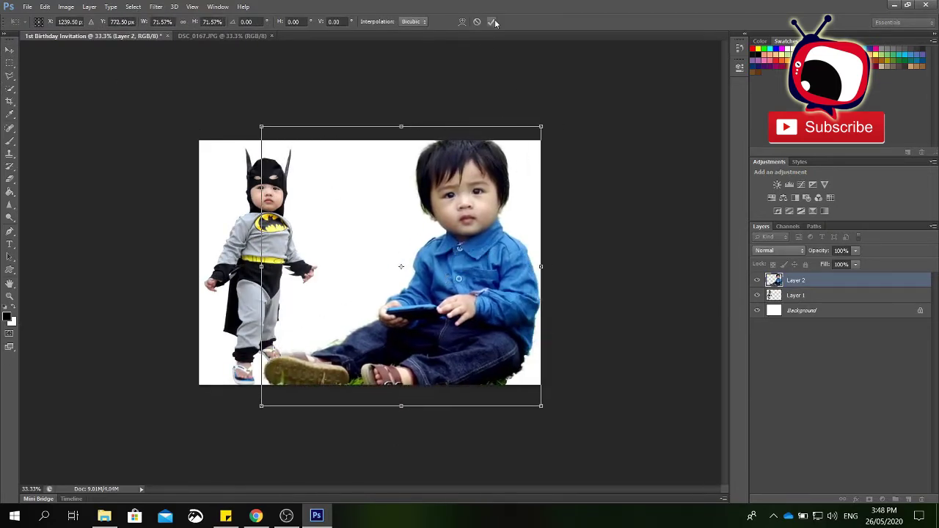
- Commit the boy's transform and erase leftover fringe from his hair edge, undoing a stray stroke
left_click(492, 22)
key("ctrl+plus")
key("ctrl+plus")
key("ctrl+plus")
key("e")
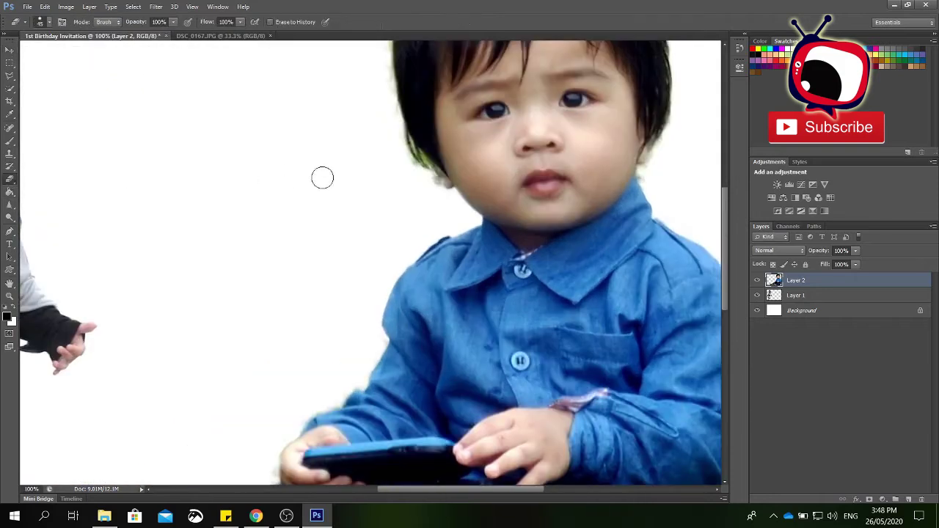
key("bracketleft")
key("bracketleft")
mouse_move(430, 178)
left_mouse_down()
mouse_move(418, 157)
mouse_move(386, 199)
mouse_move(440, 164)
mouse_move(398, 195)
mouse_move(429, 165)
left_mouse_up()
scroll(389, 196, "up", 5)
key("ctrl+alt+z")
key("ctrl+minus")
key("ctrl+minus")
key("ctrl+minus")
- Close DSC_0167.JPG, toggle Layer 1 and Layer 2 visibility to check both cut-outs, and select Layer 2
left_click(196, 38)
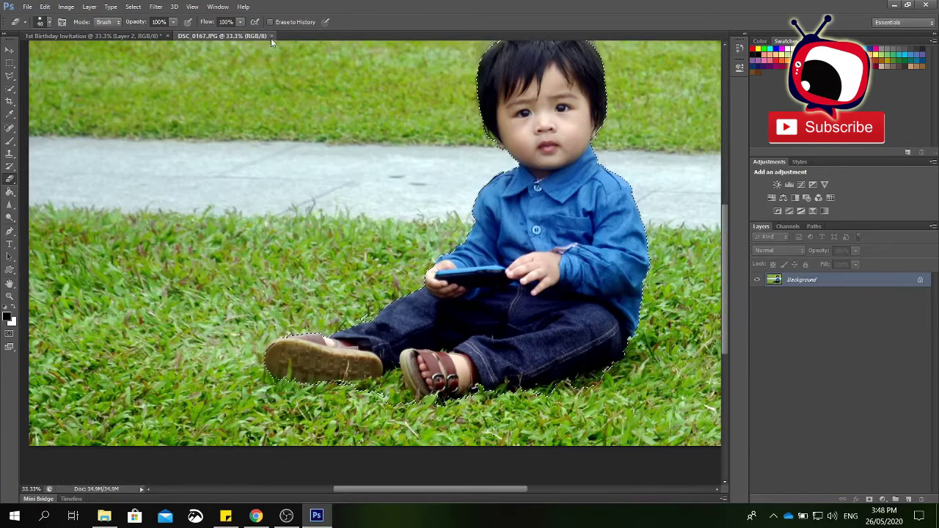
left_click(270, 37)
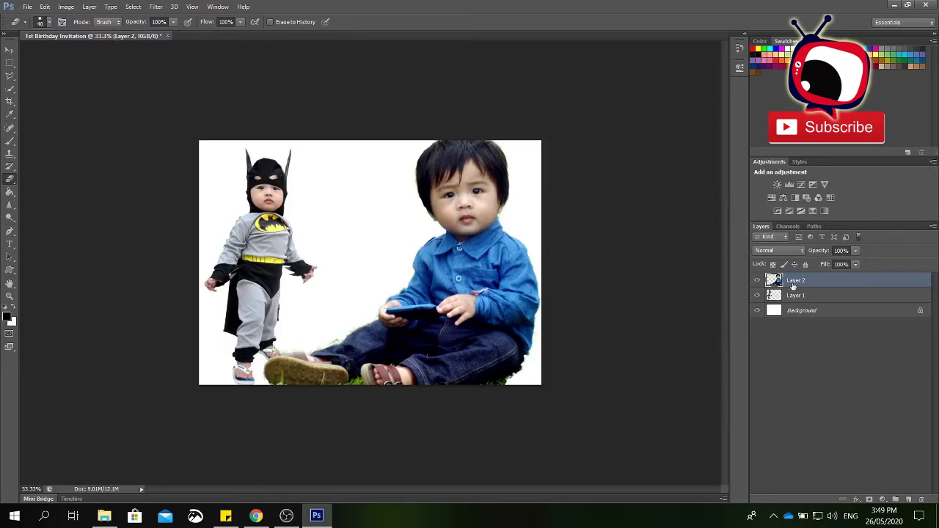
left_click(811, 297)
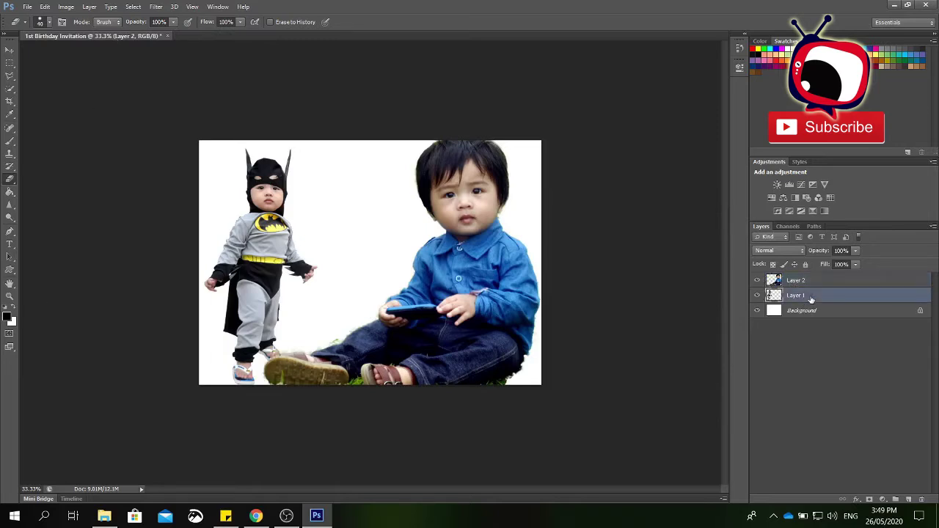
left_click(758, 295)
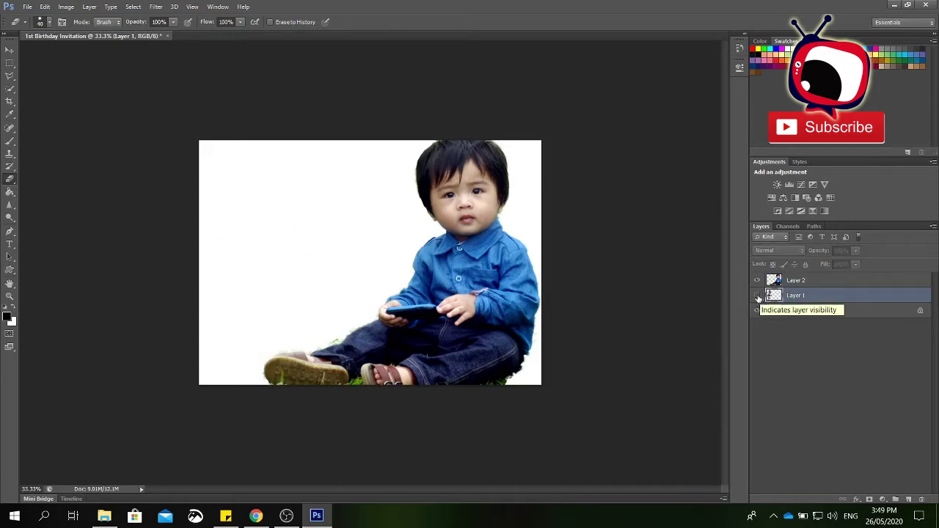
left_click(757, 295)
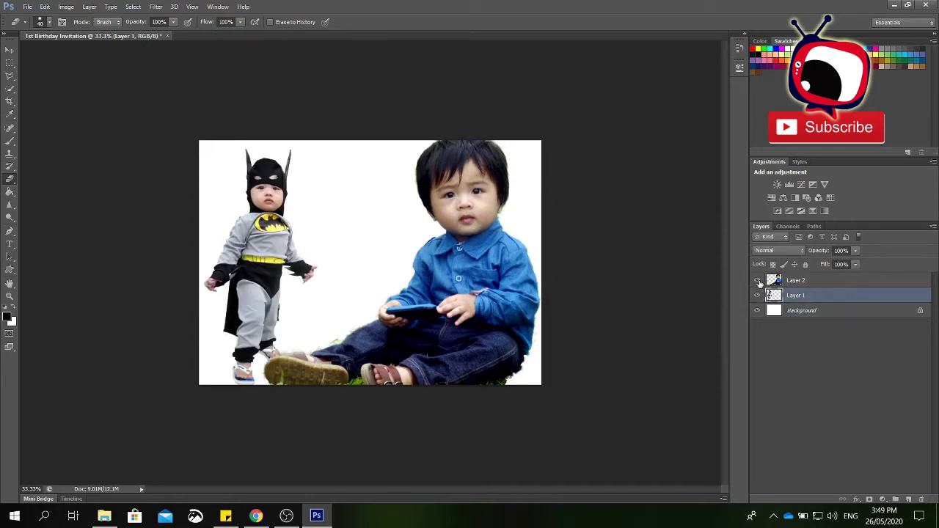
left_click(758, 281)
left_click(758, 281)
left_click(795, 283)
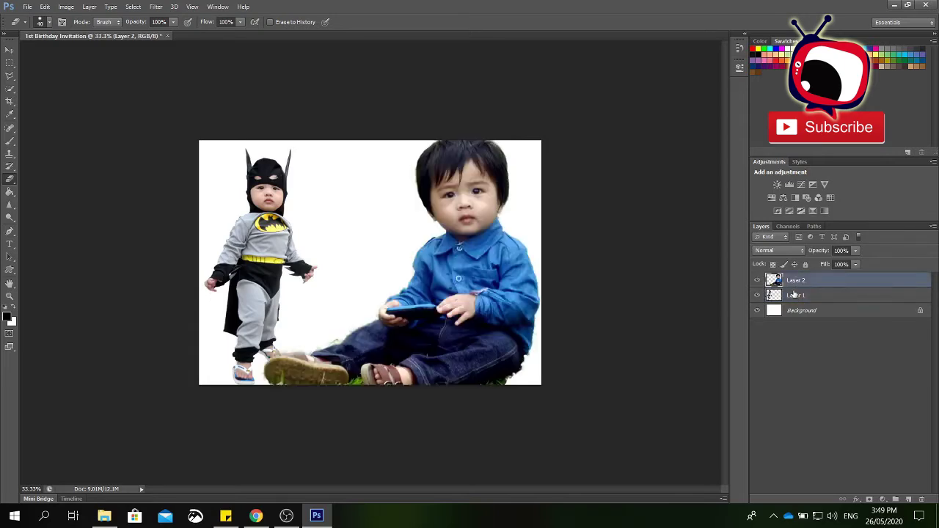
left_click(789, 296)
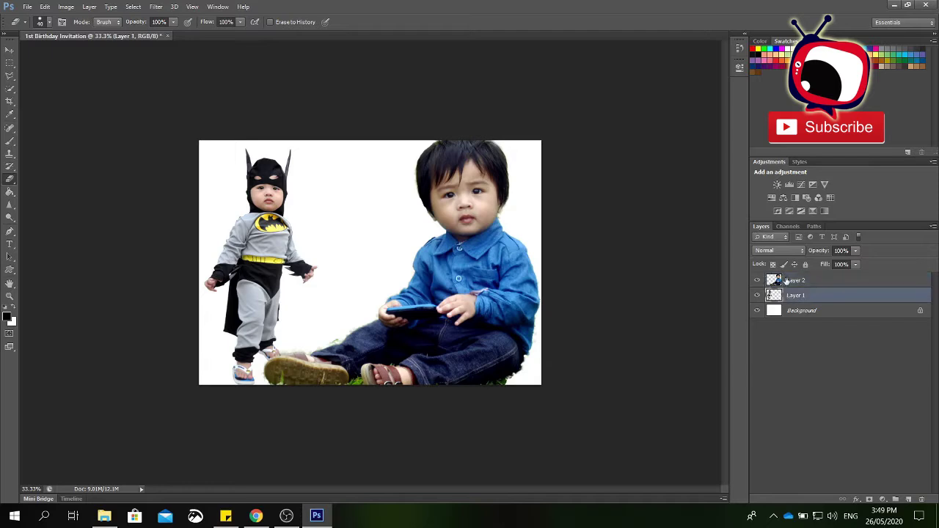
left_click(789, 281)
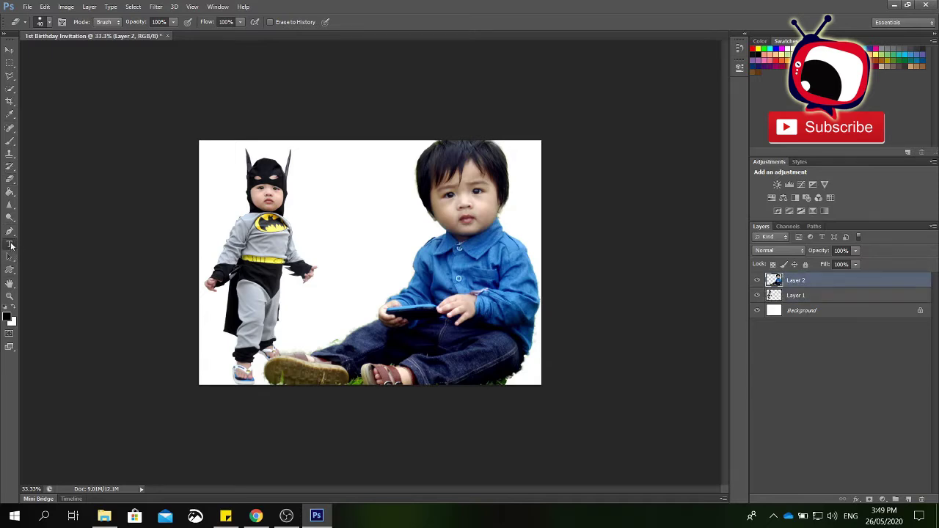
- Type 'God Bless Us With A Beautiful Baby Boy Sent From Above' in a text box and shorten the box
left_click(16, 242)
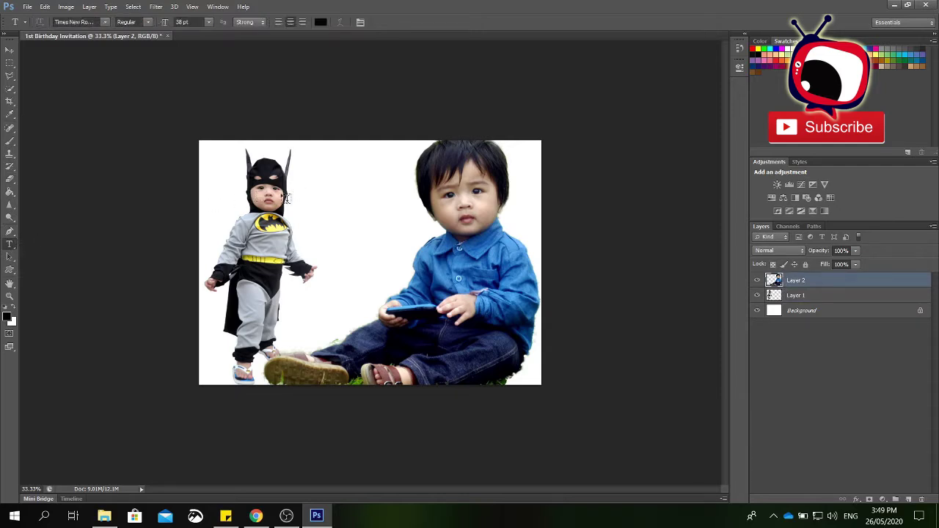
left_click_drag(235, 179, 511, 329)
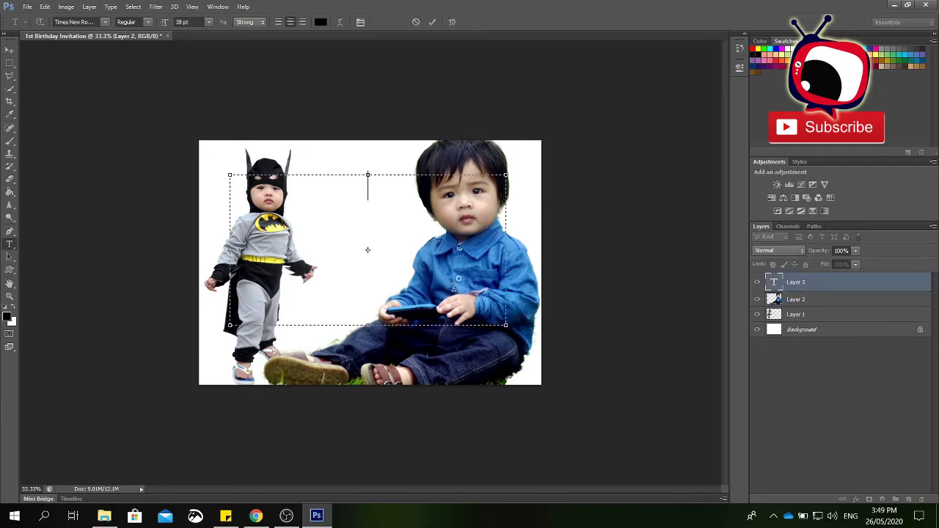
type("God Bl")
type("ess")
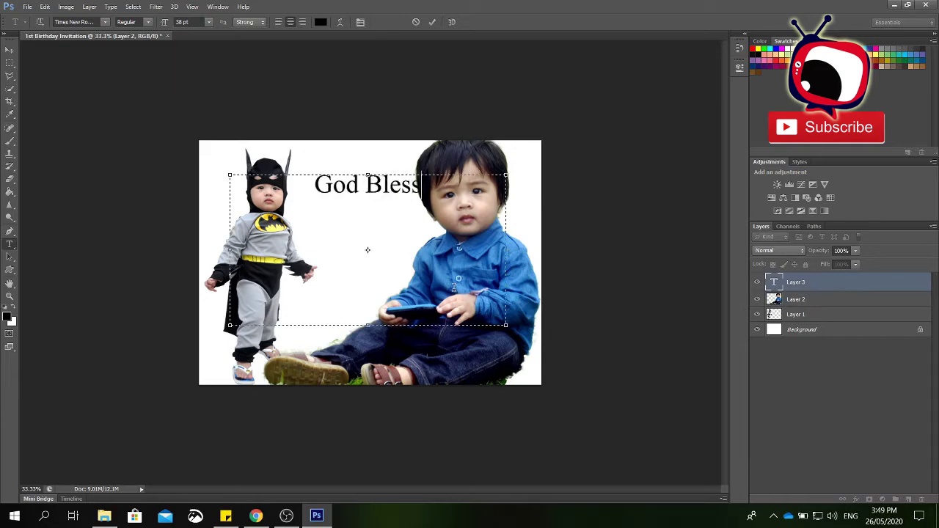
type(" Us")
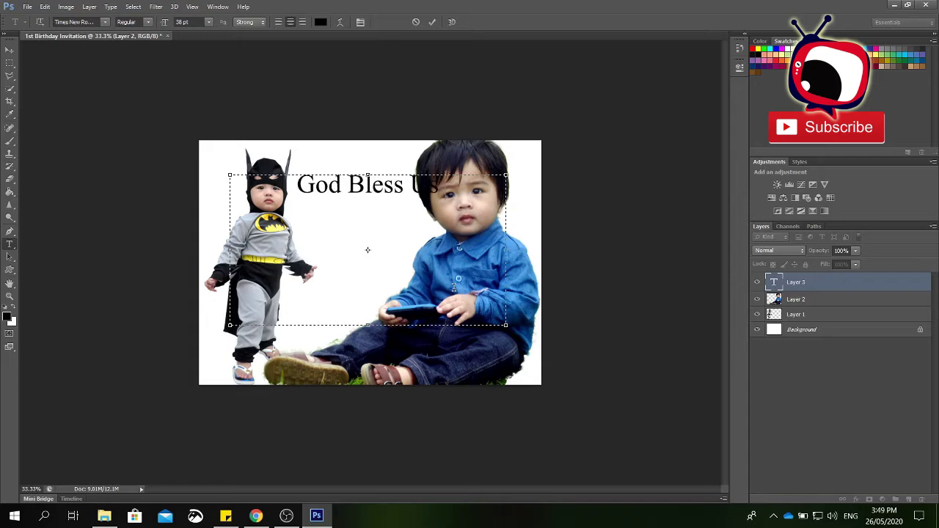
type(" With")
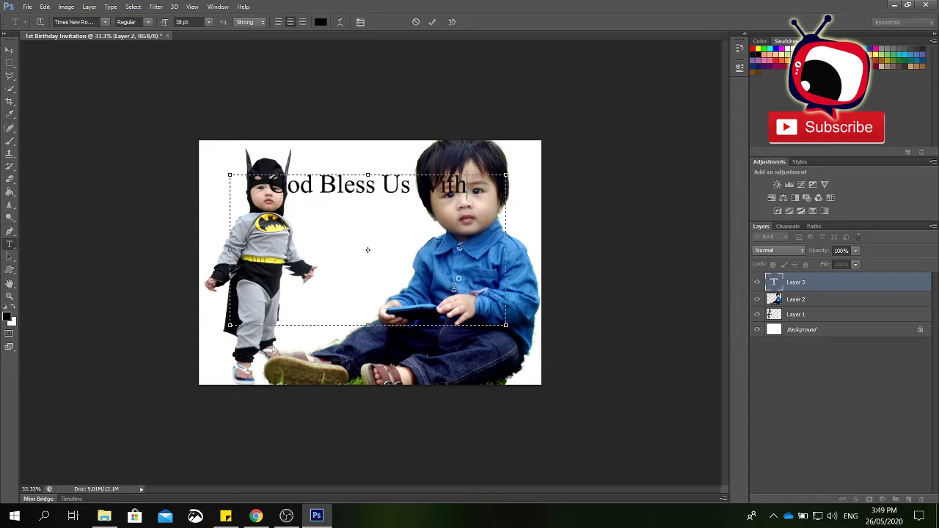
type(" A")
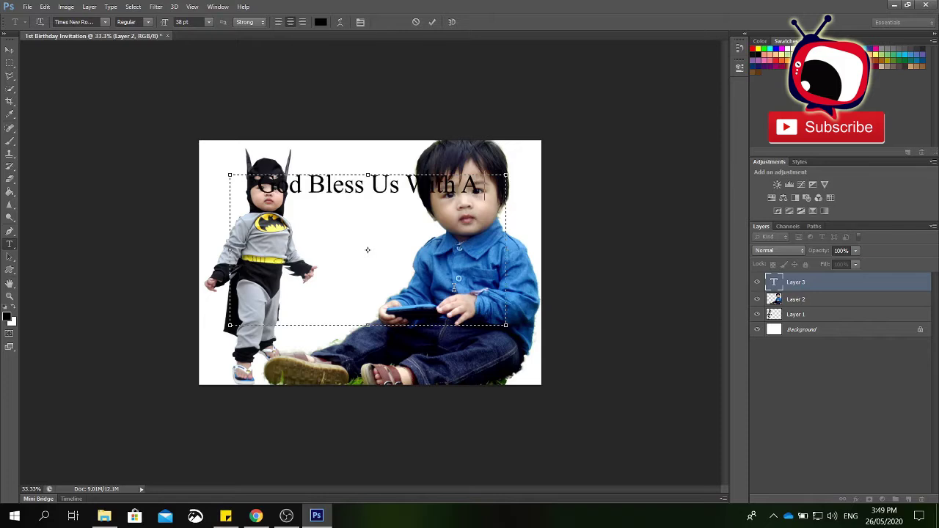
type(" Beauti")
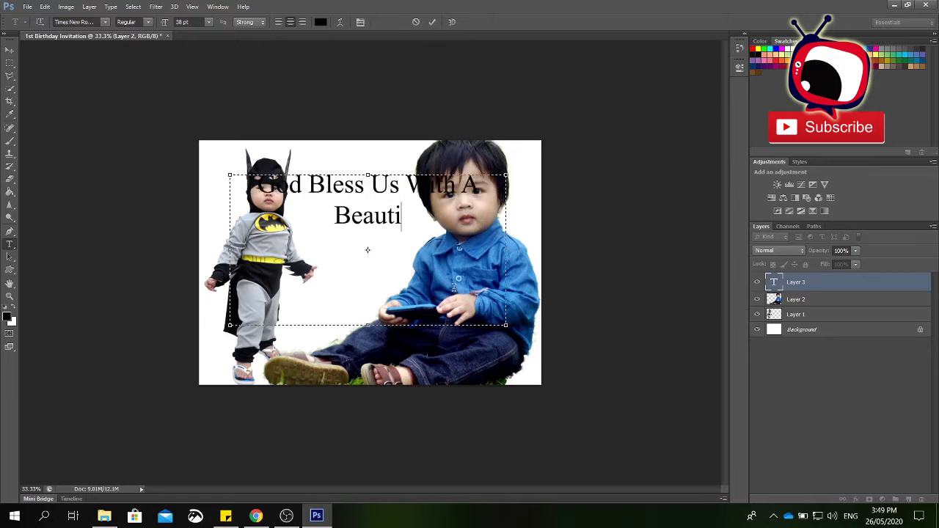
type("ful")
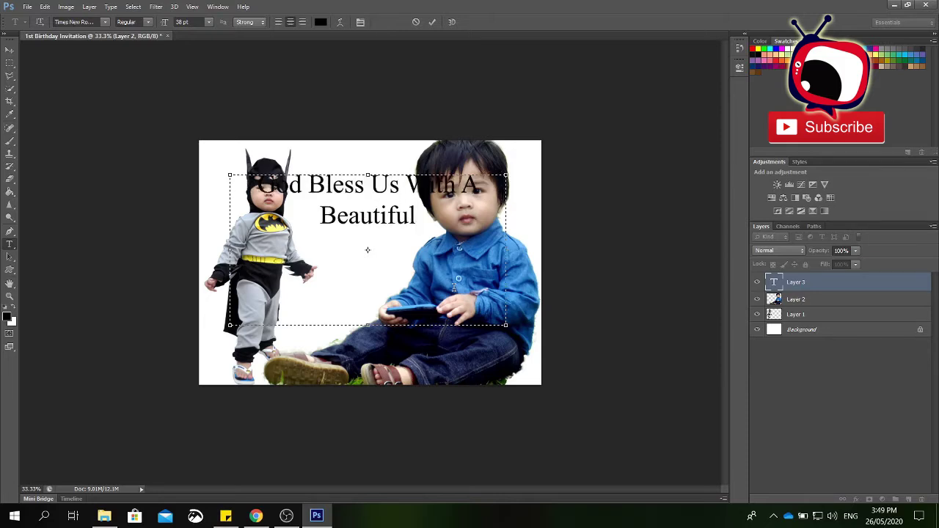
type(" Baby")
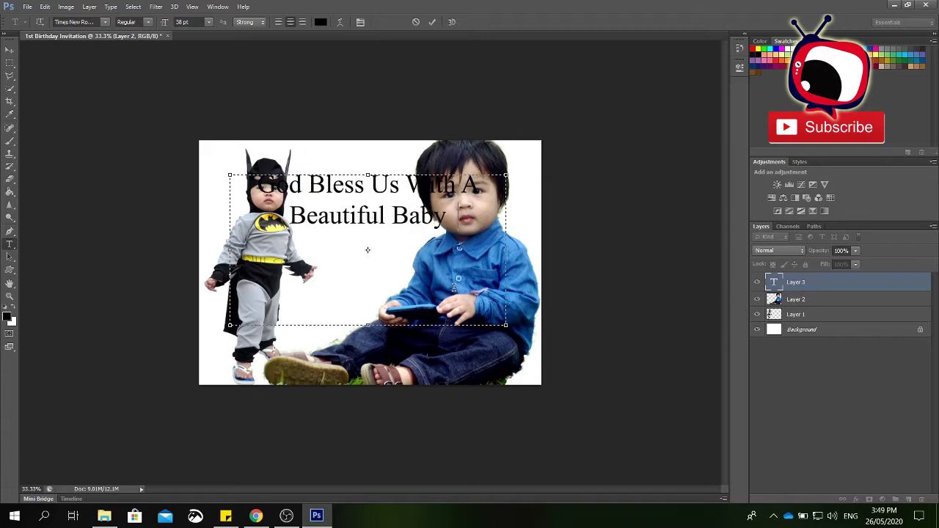
type(" Boy")
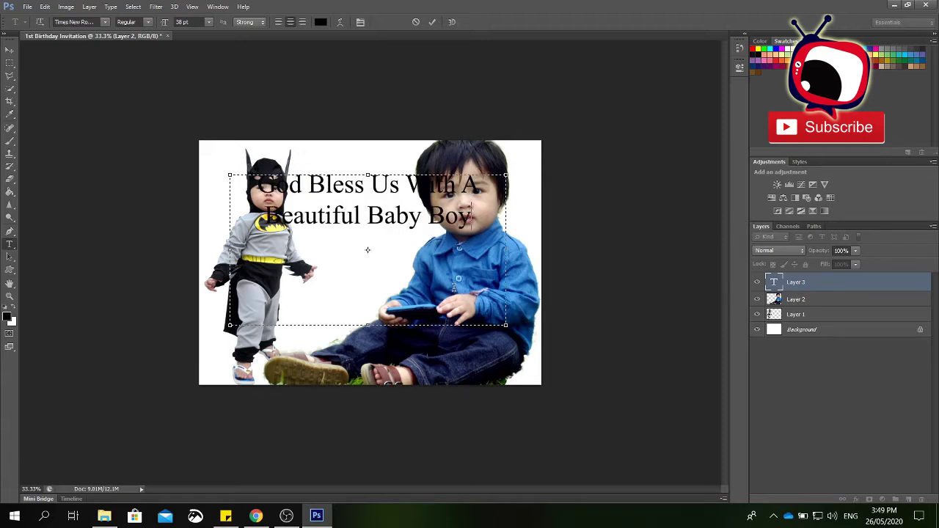
type(" Sent")
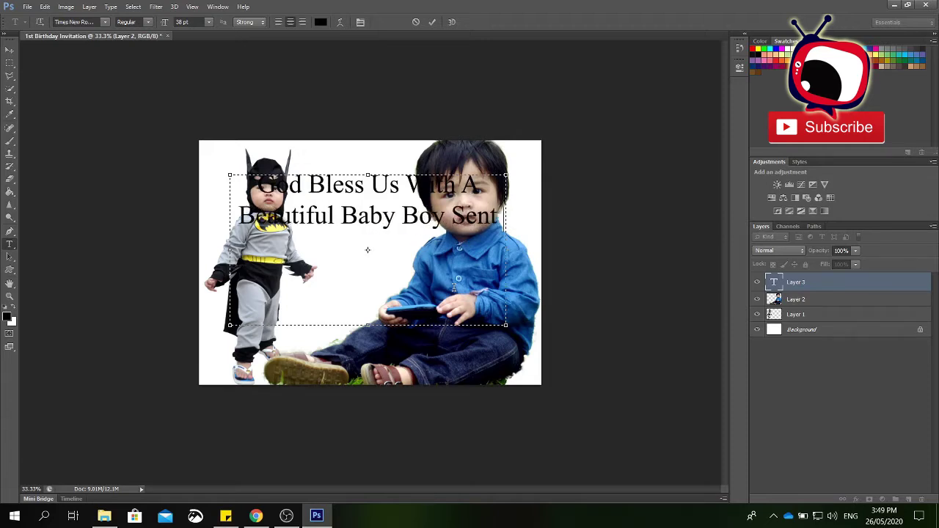
type(" From A")
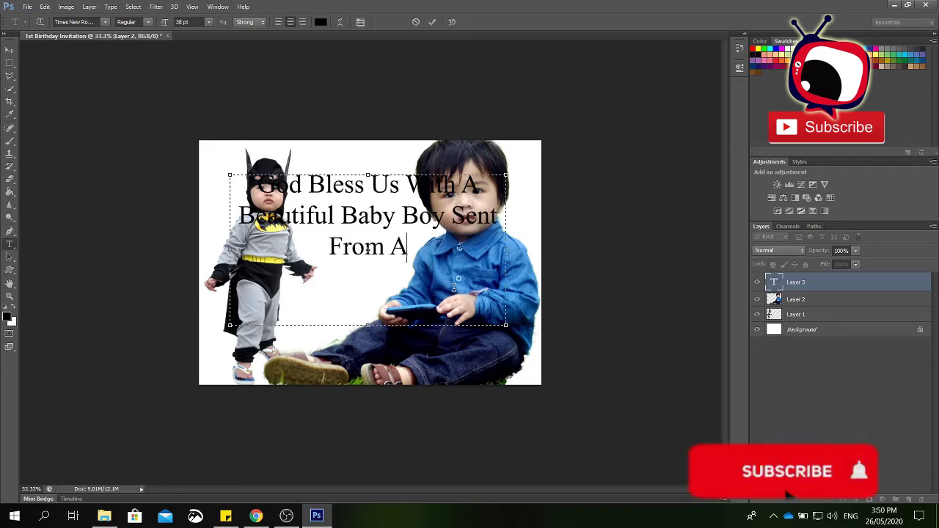
type("bove")
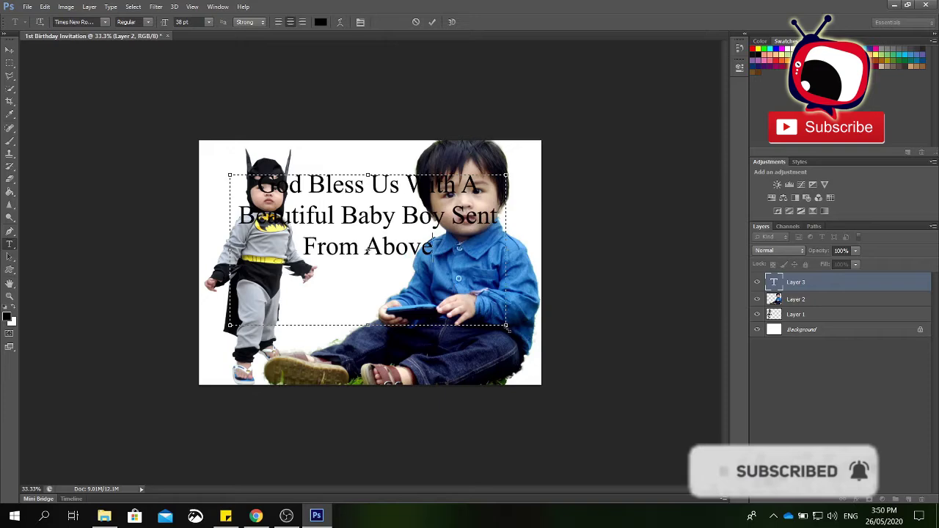
left_click_drag(506, 325, 507, 272)
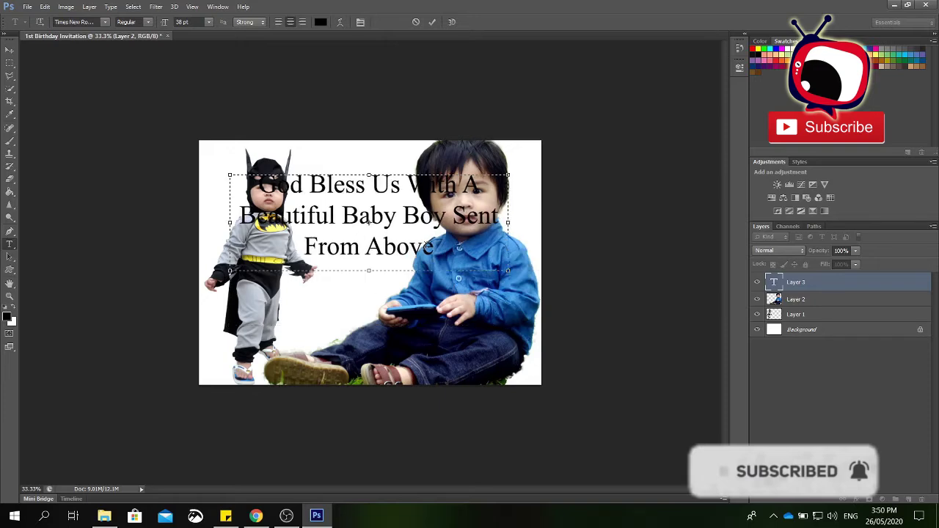
- Select all three caption lines and preview a blue hue in the text Color Picker, then cancel
left_click_drag(437, 249, 254, 180)
left_click(321, 22)
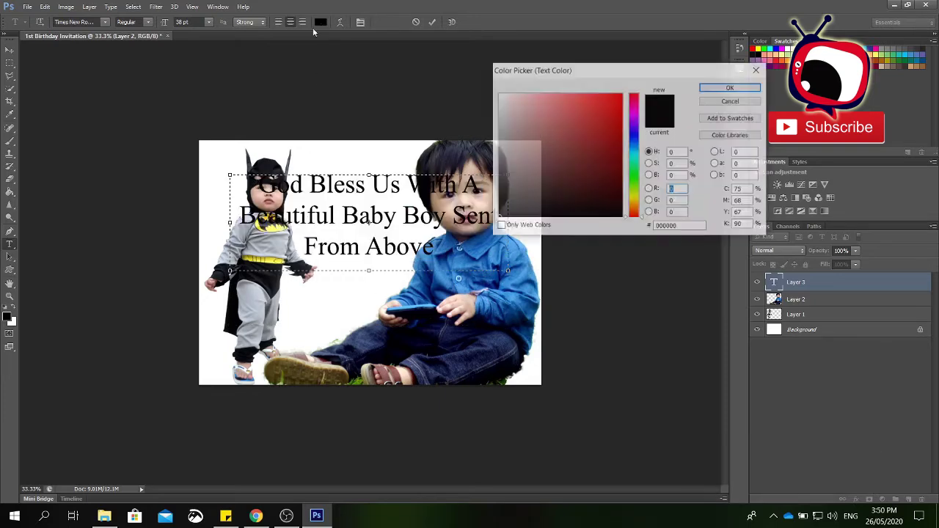
left_click(635, 147)
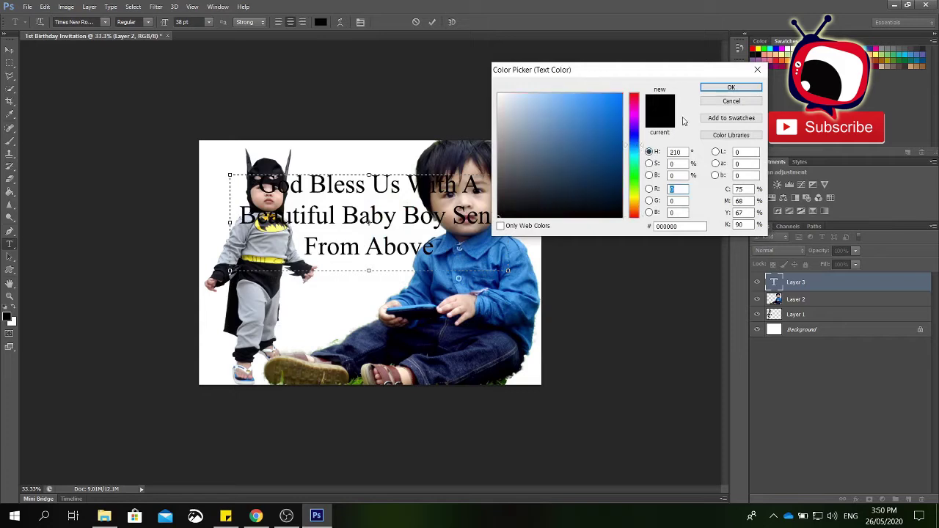
left_click(718, 101)
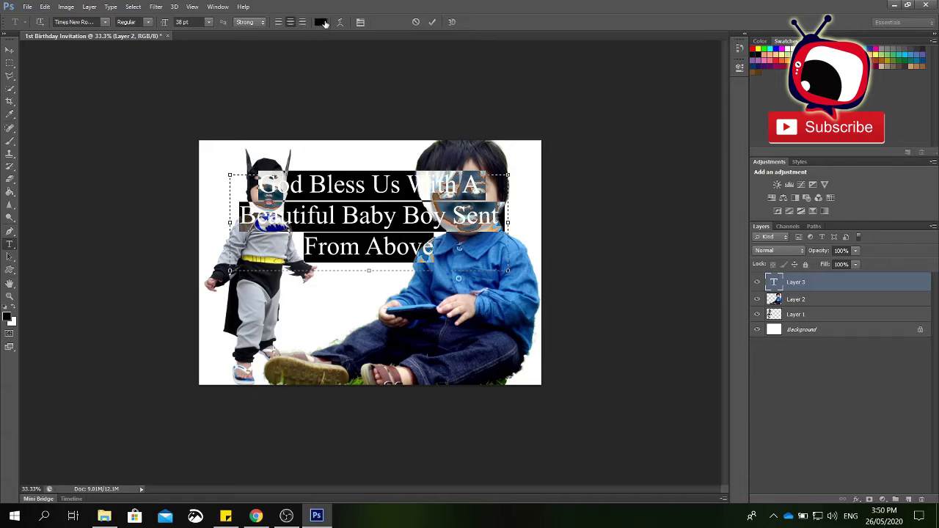
- Try several blue shades and set the caption colour to dark navy #0d385a
left_click(325, 22)
left_click(635, 147)
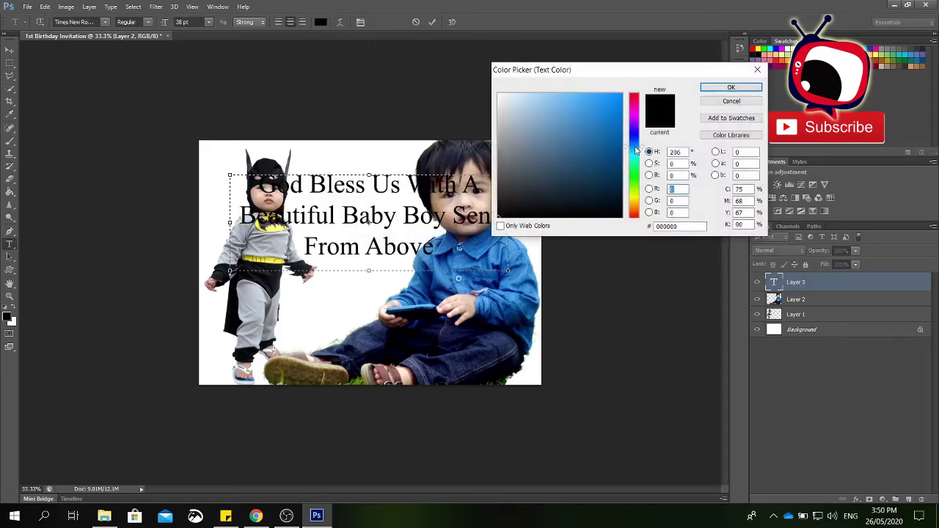
left_click(621, 113)
left_click(593, 154)
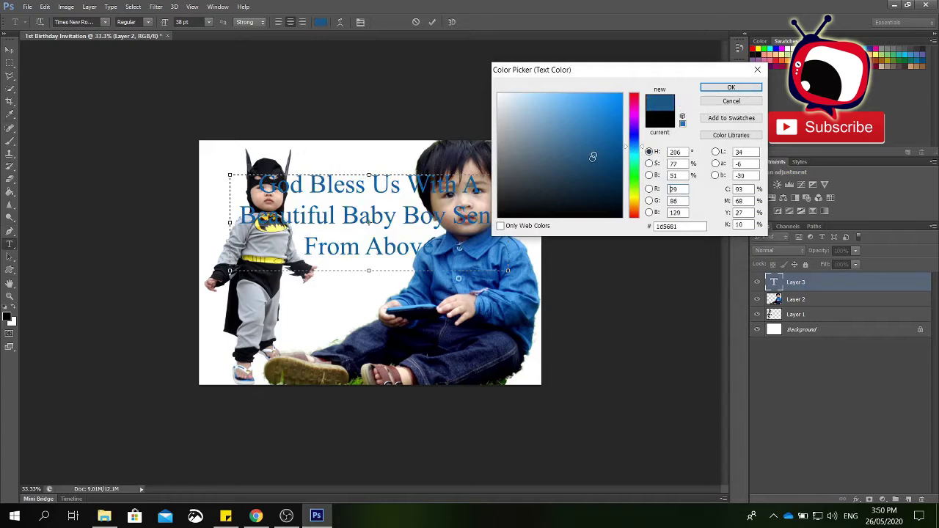
left_click(583, 115)
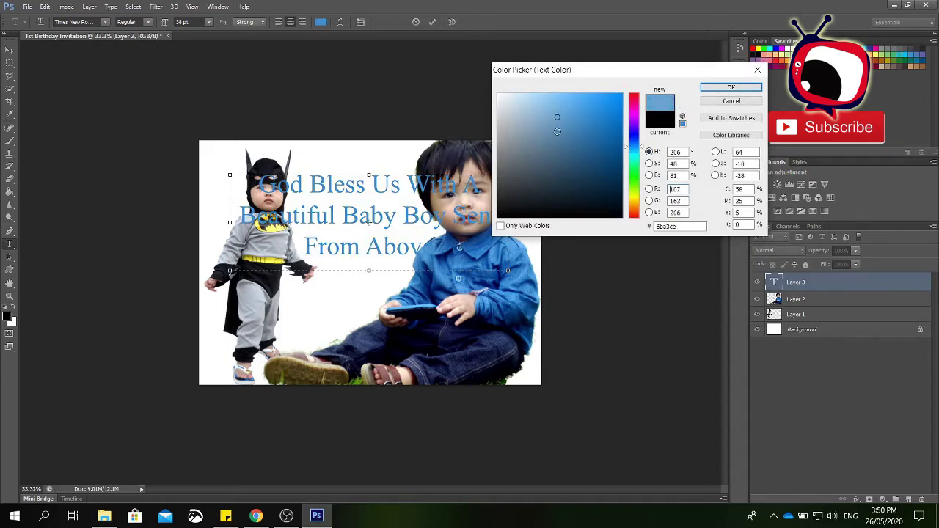
left_click(559, 164)
left_click(596, 162)
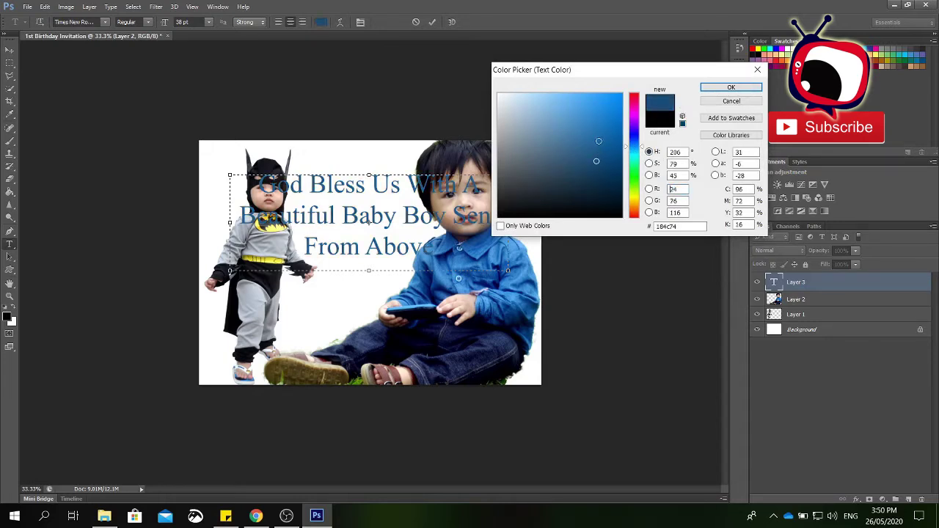
left_click(605, 151)
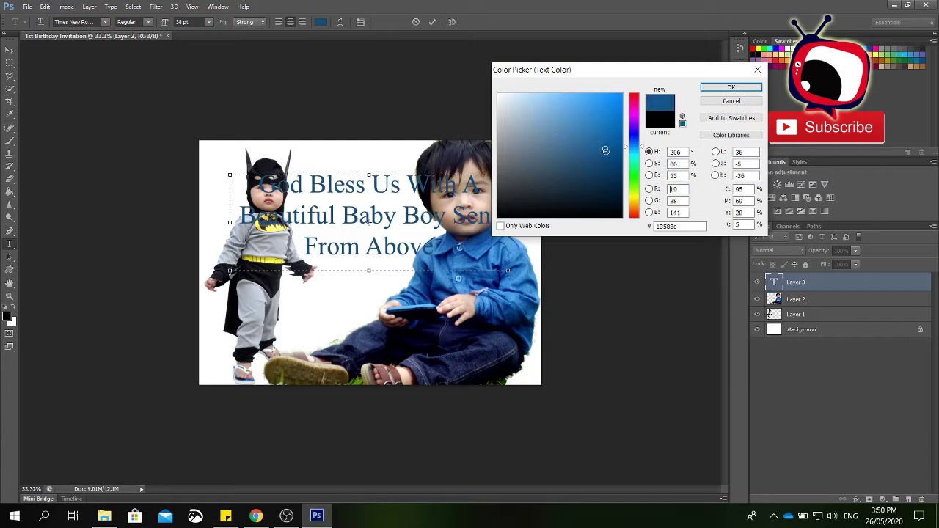
left_click(604, 172)
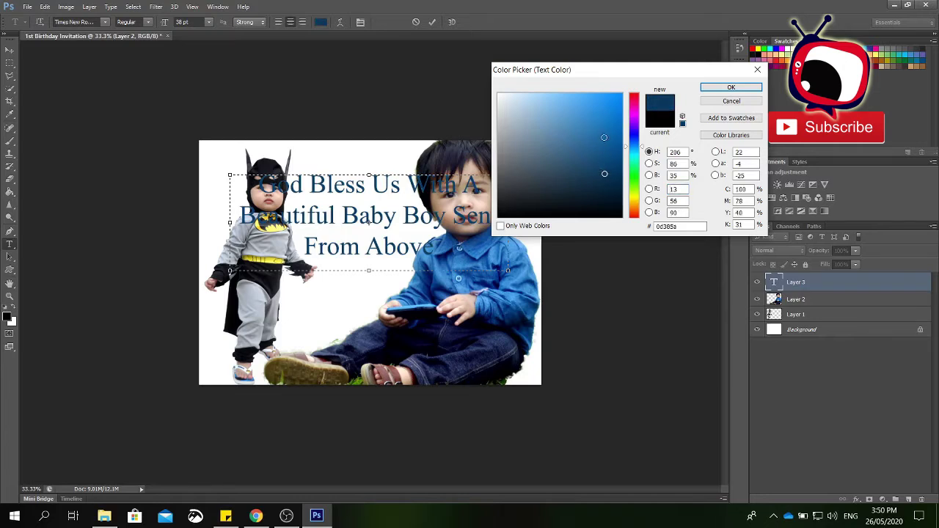
left_click(705, 88)
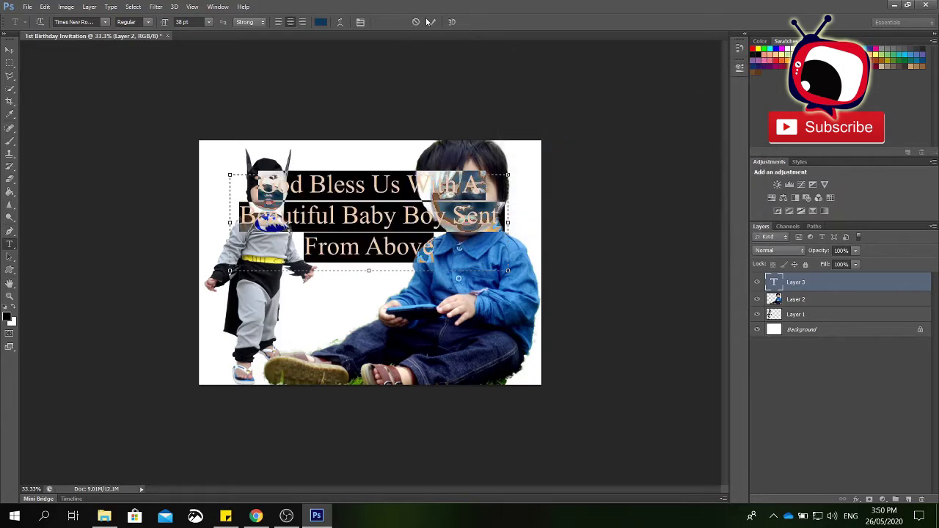
- Deselect the caption to check the navy colour, then select all its text again
left_click(450, 237)
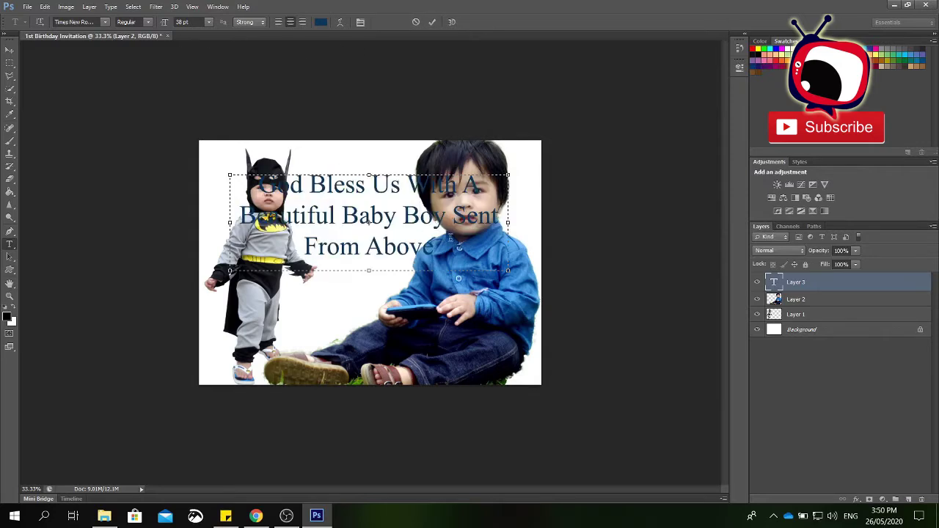
key("ctrl+a")
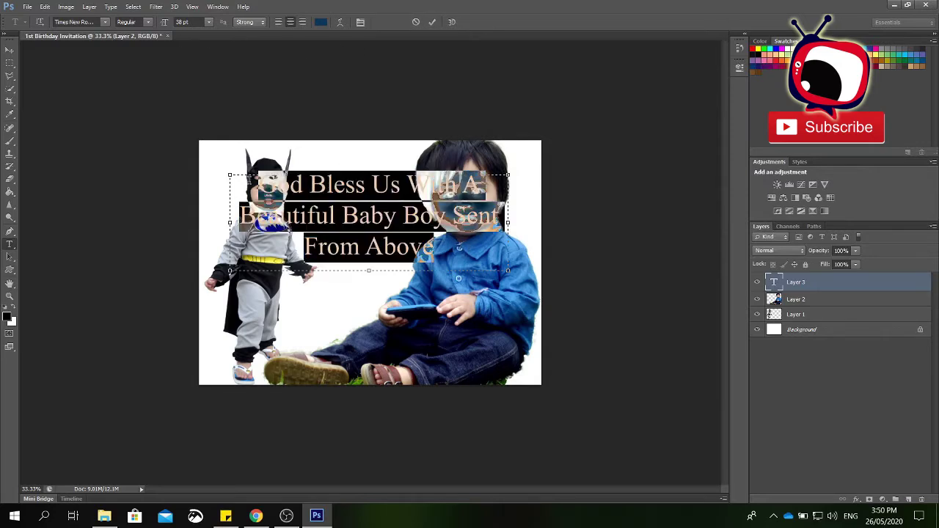
left_click(104, 22)
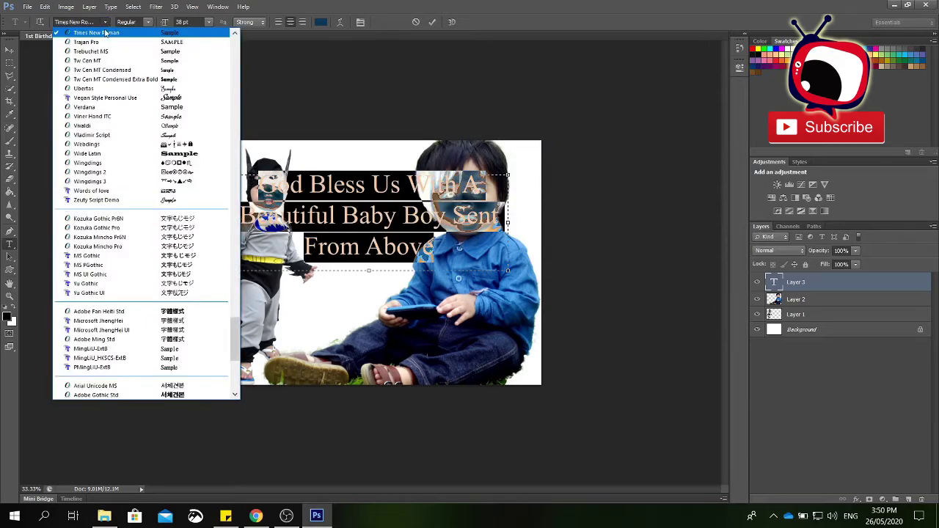
- Try Vegan Style, Viner Hand ITC, Vivaldi and Vladimir Script, then commit the caption in Words of love
left_click(150, 98)
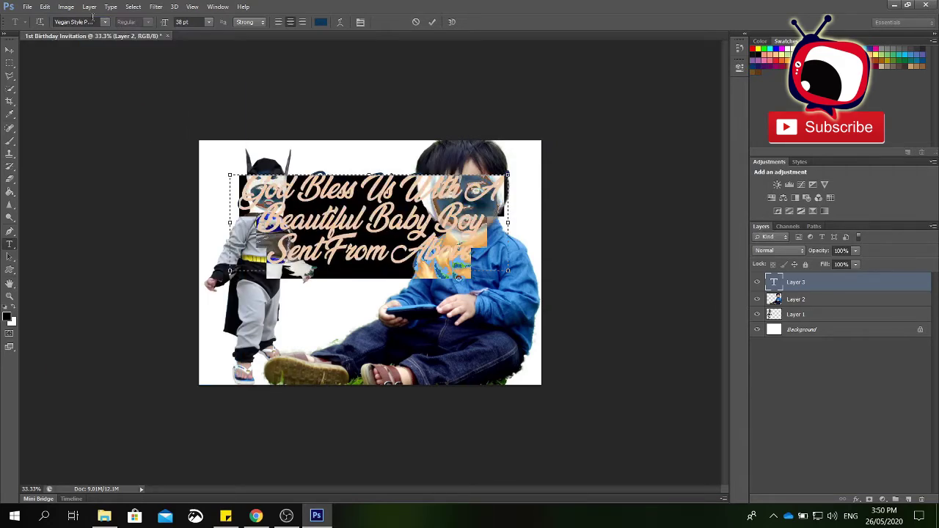
left_click(93, 21)
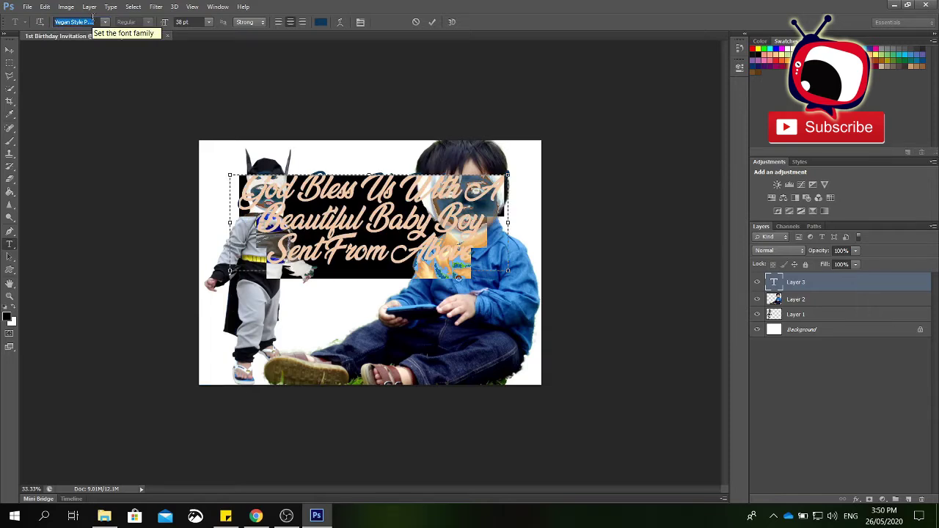
key("Down")
key("Down")
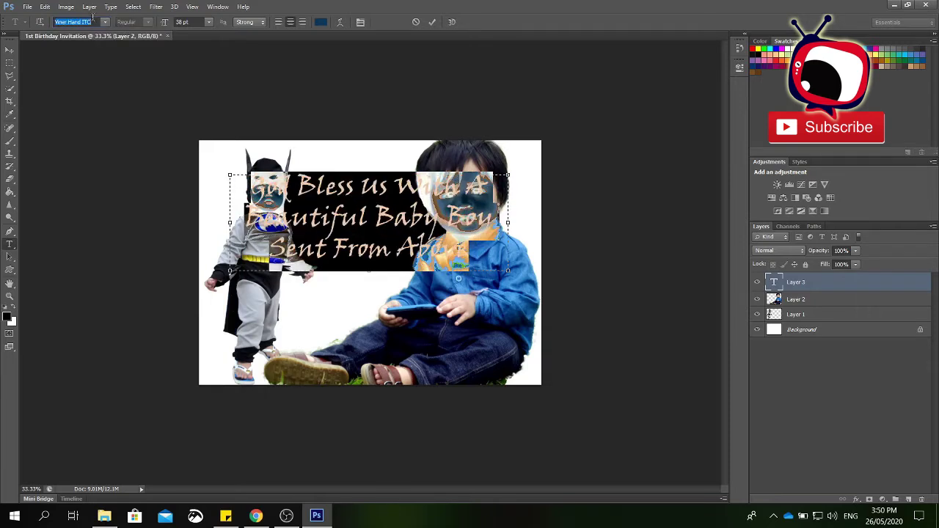
key("Down")
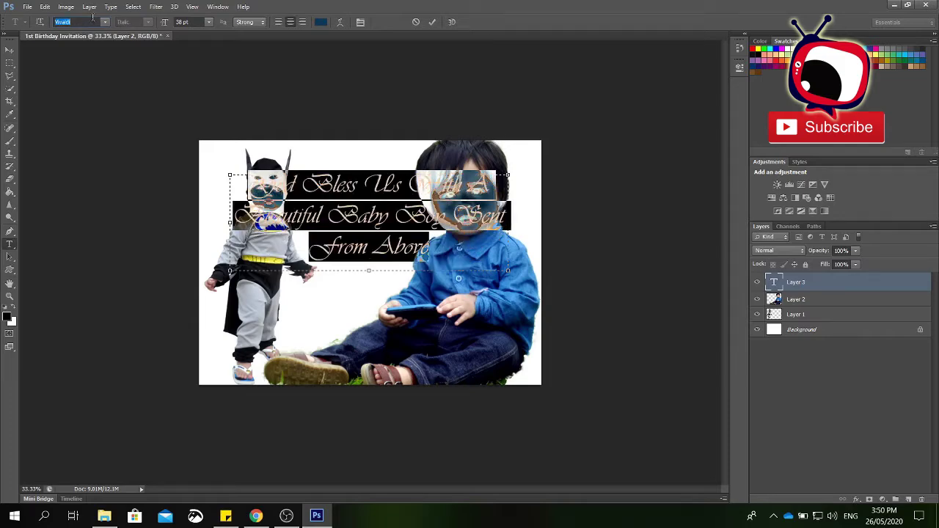
key("Down")
key("Down")
key("Down")
key("Down")
key("Down")
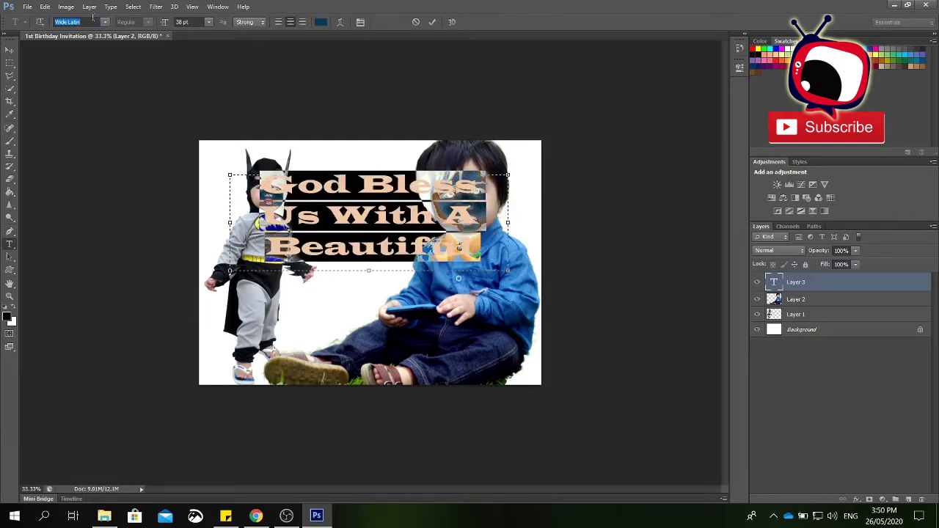
key("Down")
key("Down")
key("Down")
key("Down")
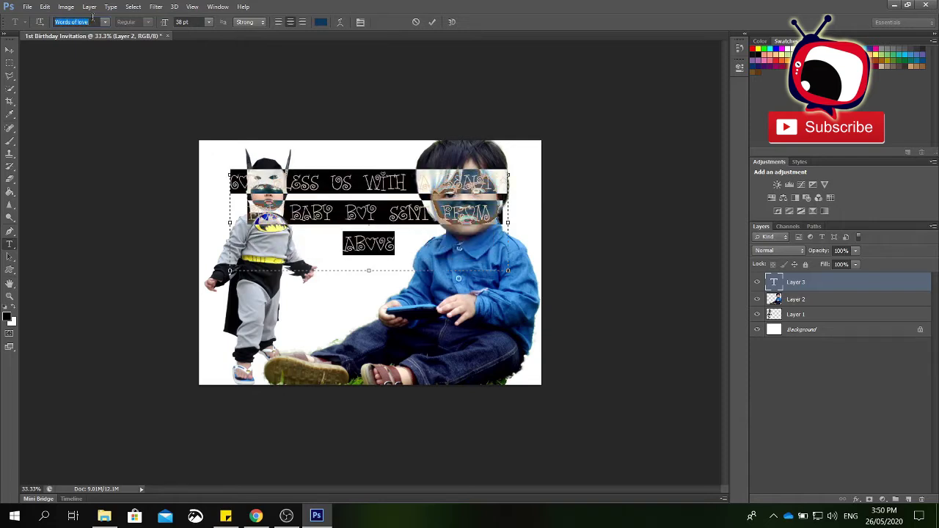
left_click(433, 23)
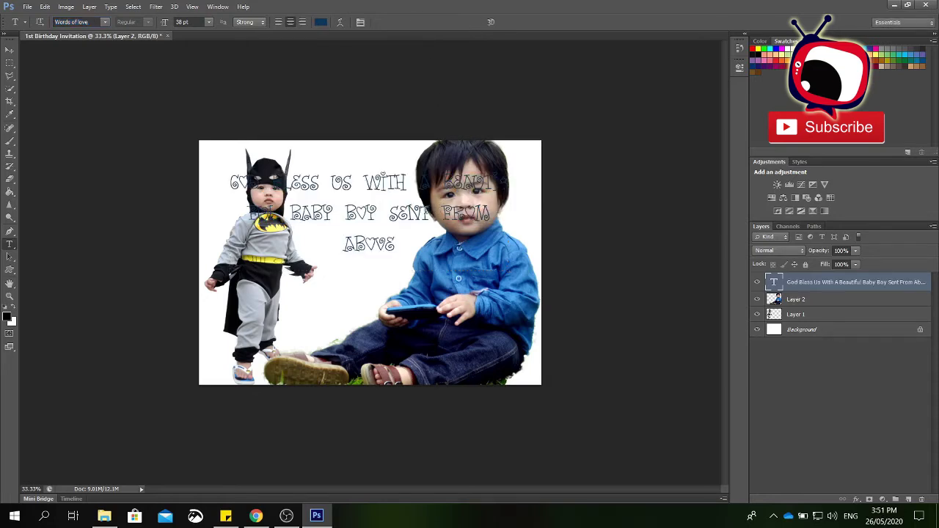
- Change the caption from 38 pt to 30 pt and move it up and right along the top
key("v")
left_click_drag(420, 219, 440, 215)
double_click(773, 283)
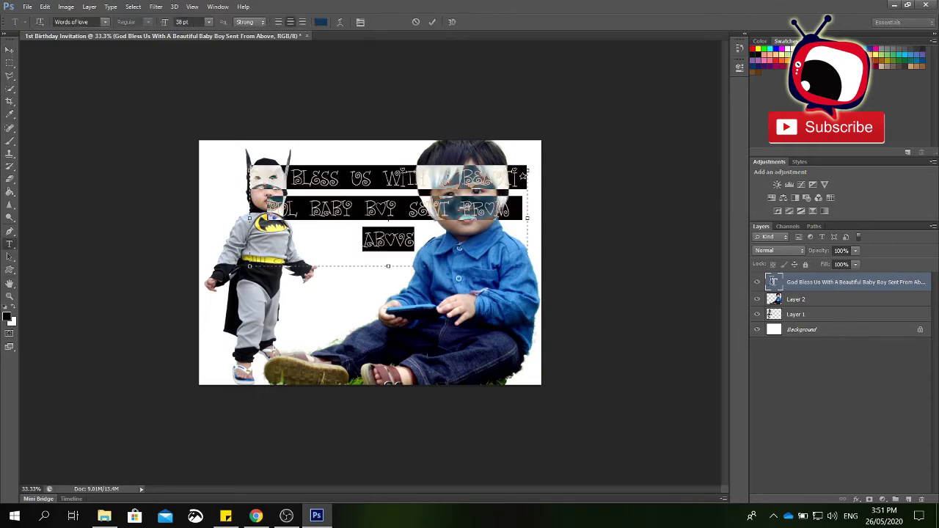
left_click(209, 23)
left_click(208, 144)
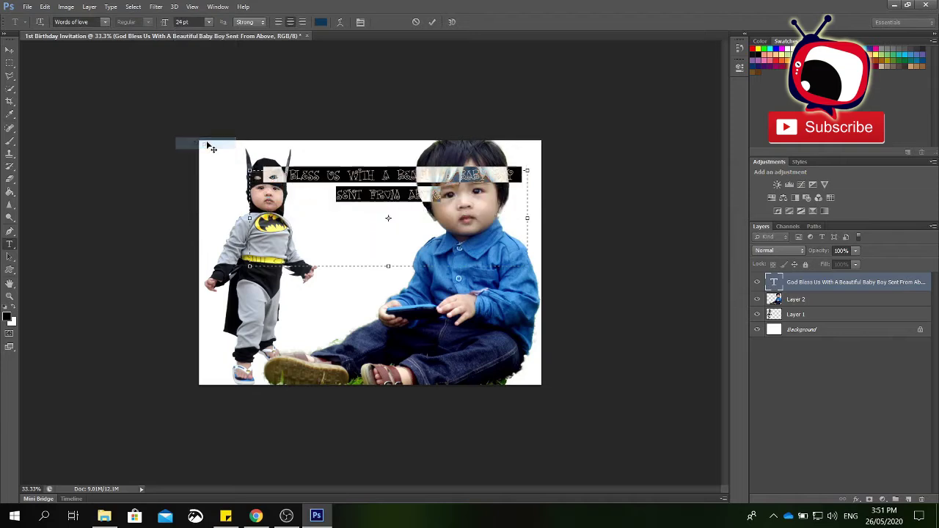
left_click(209, 23)
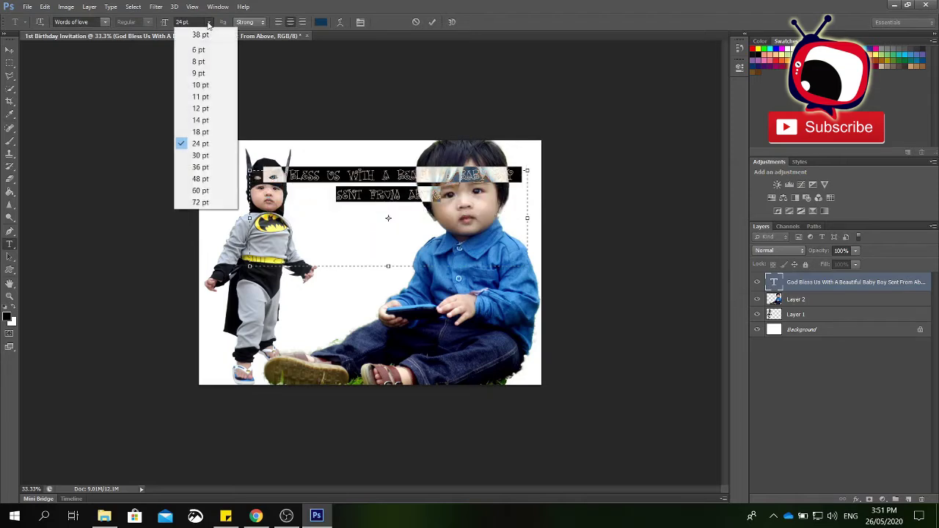
left_click(209, 155)
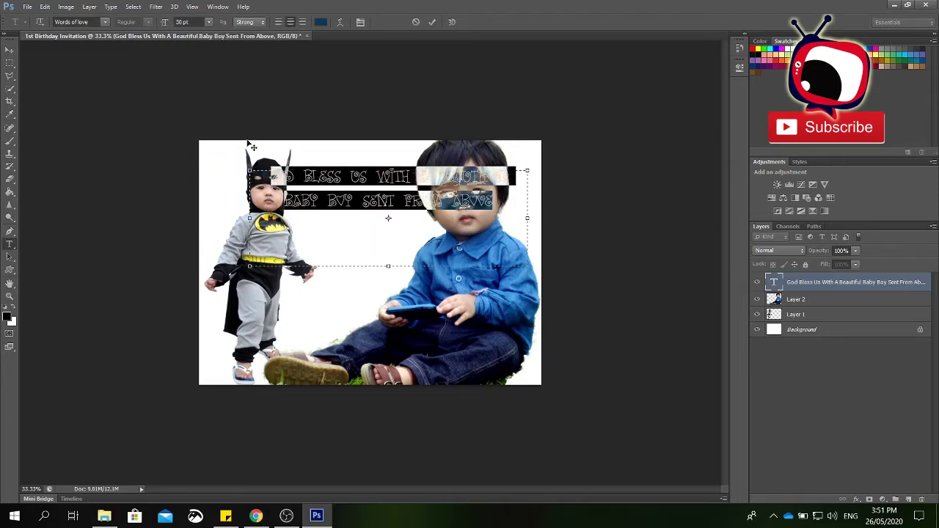
left_click(432, 23)
key("v")
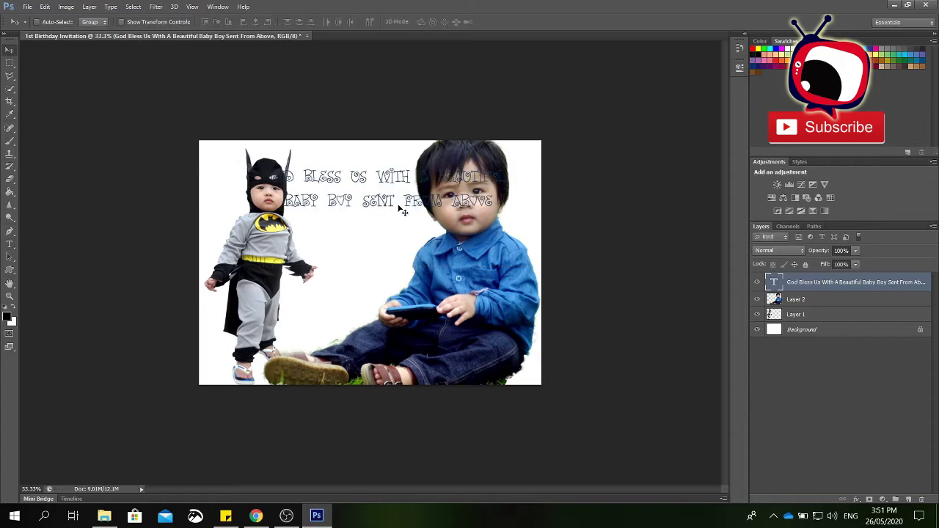
left_click_drag(402, 211, 413, 201)
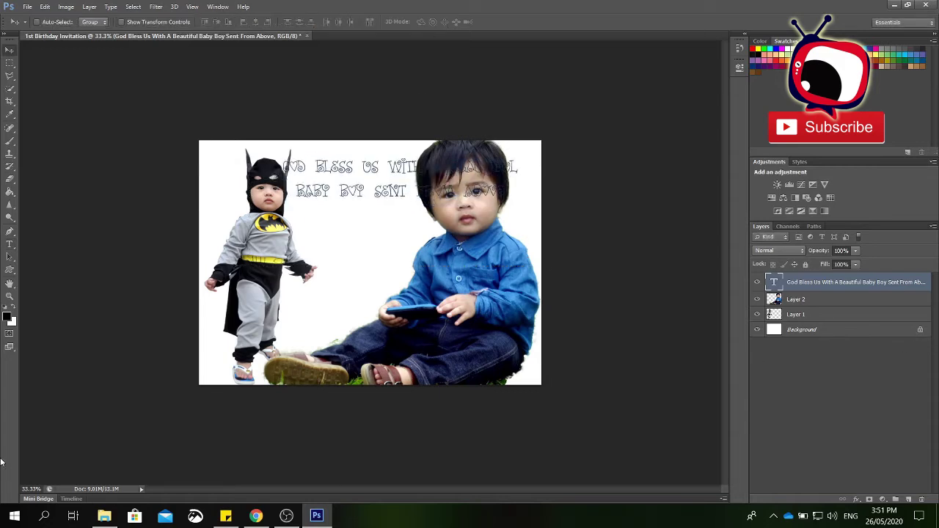
left_click(9, 244)
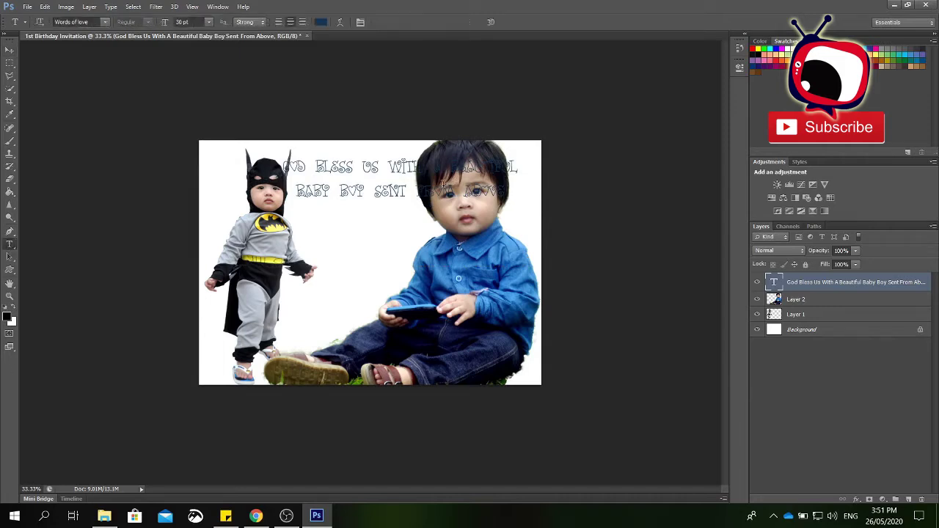
- Add the 'Please join us…' 1st-birthday invitation line below the caption in the Artis script font
left_click_drag(256, 210, 529, 287)
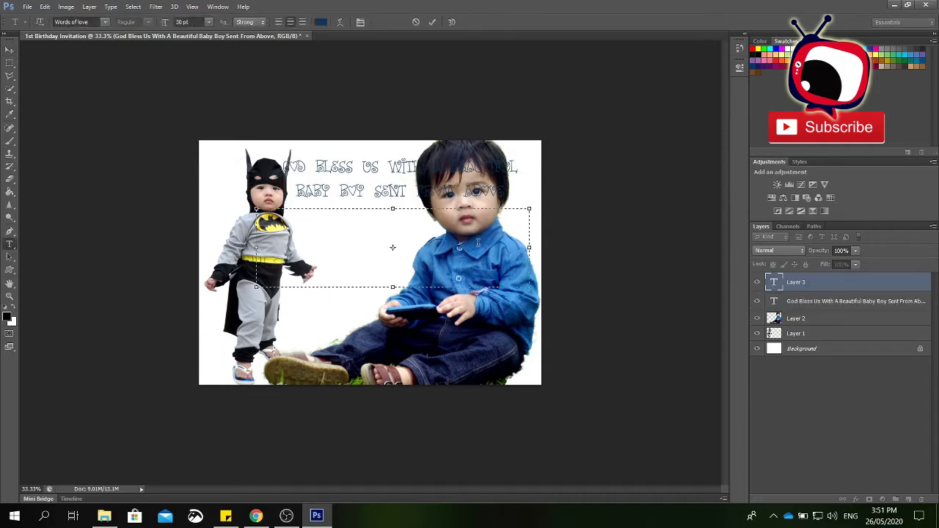
type("Please join us for us ")
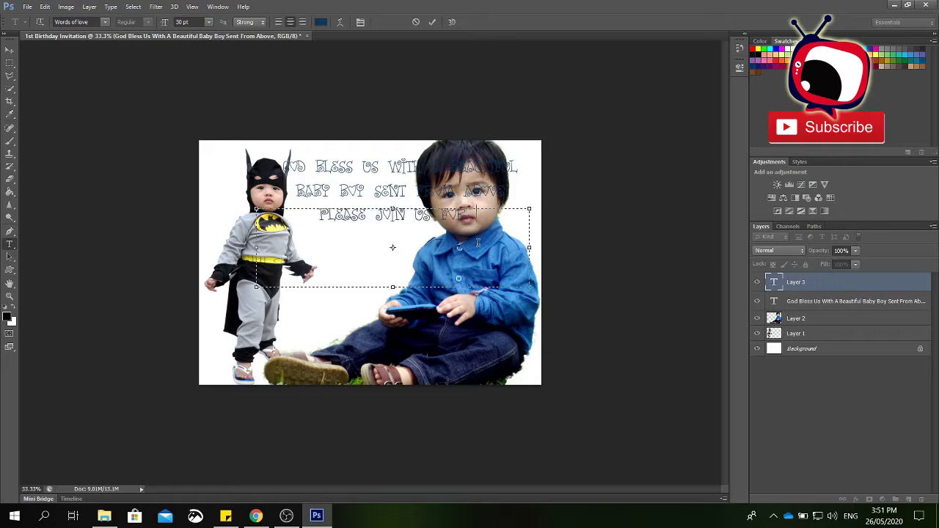
type("s 1st birth day and ")
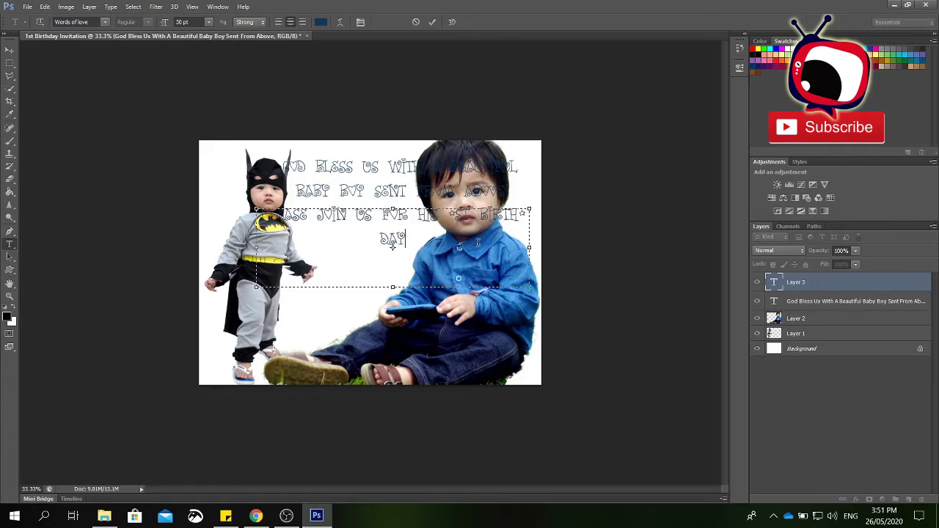
type("sorround him with love")
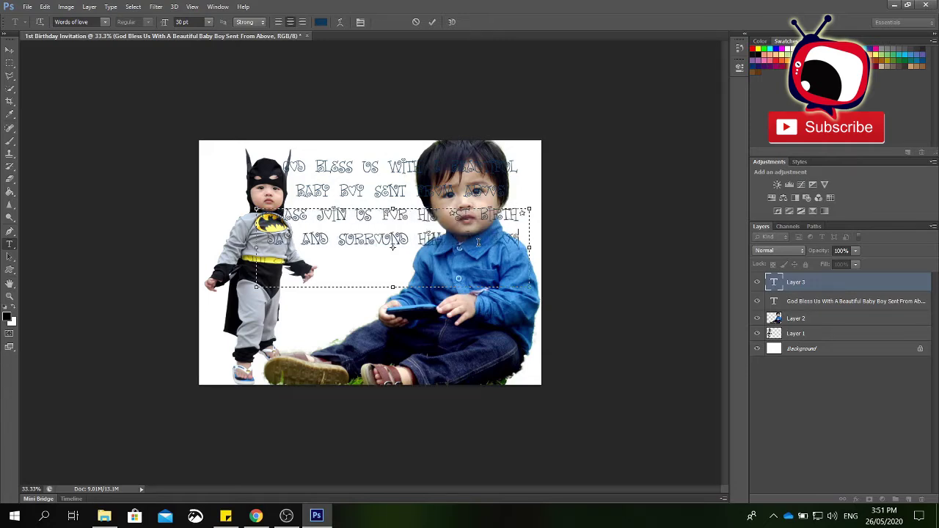
key("ctrl+a")
left_click(105, 22)
scroll(74, 146, "up", 10)
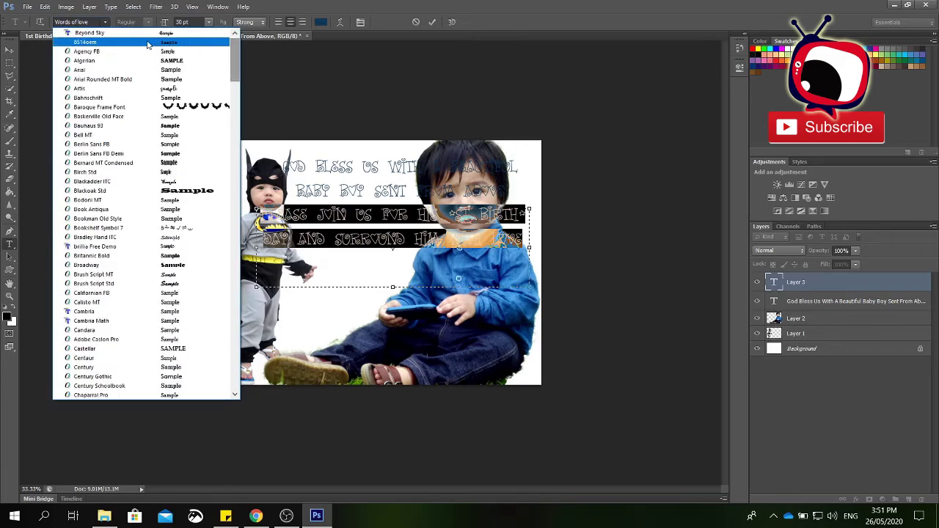
left_click(89, 29)
left_click(85, 22)
type("Artis")
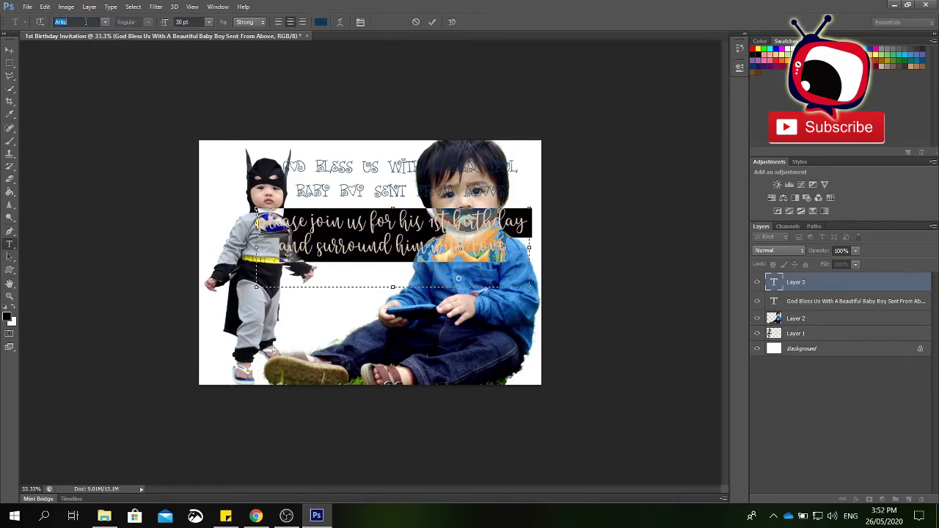
left_click(432, 22)
- Add a 20 pt block: 'may 30, 2020 - saturday', then '3:00 pm' and the cafe venue
left_click_drag(225, 264, 529, 358)
type("may 3")
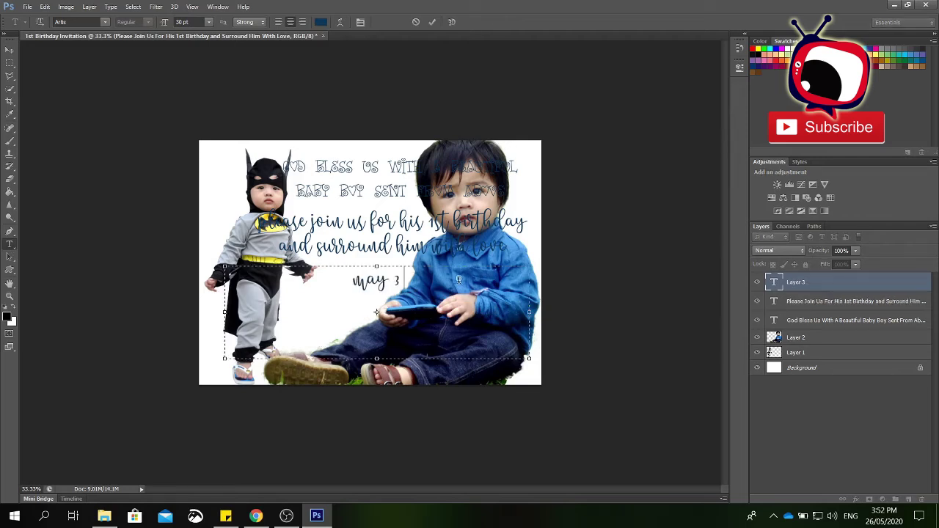
type("0, 2020 - saturday")
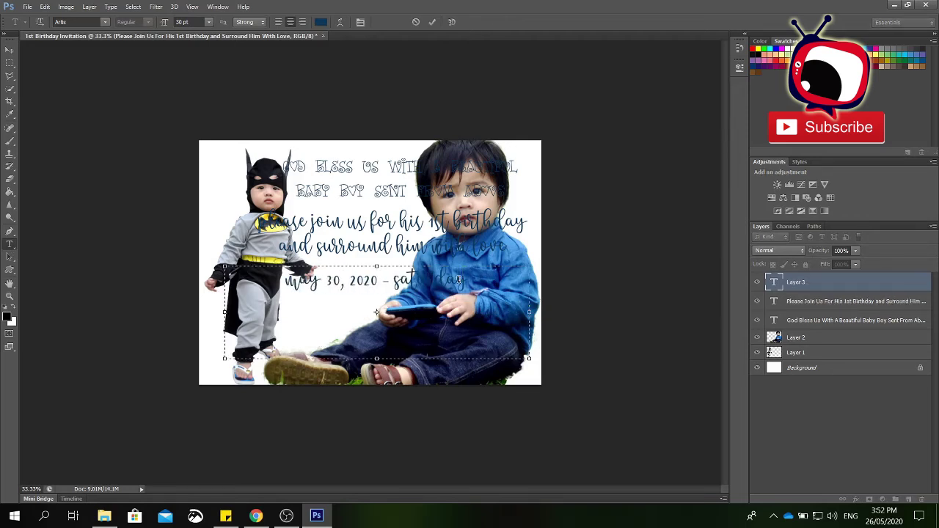
key("Return")
type("at 3:00 pm")
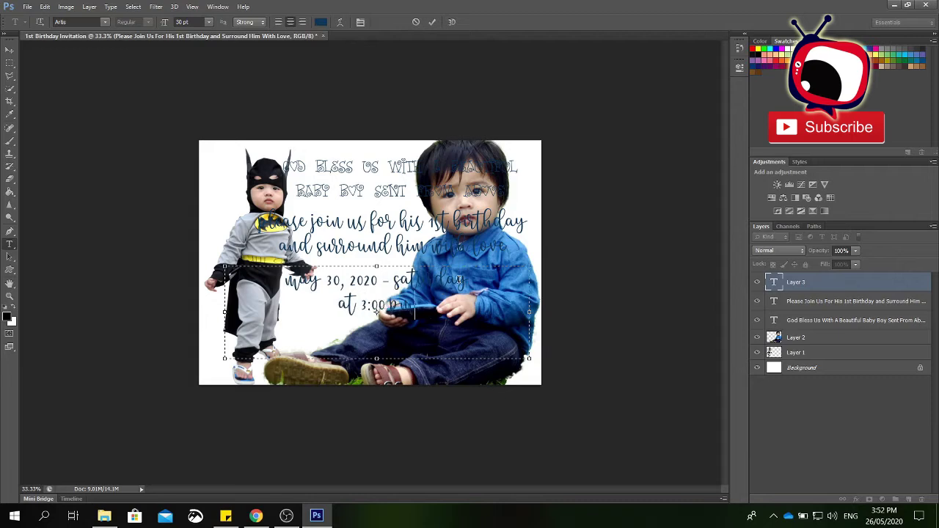
type("chey wey's cafe")
type(" and fine dining")
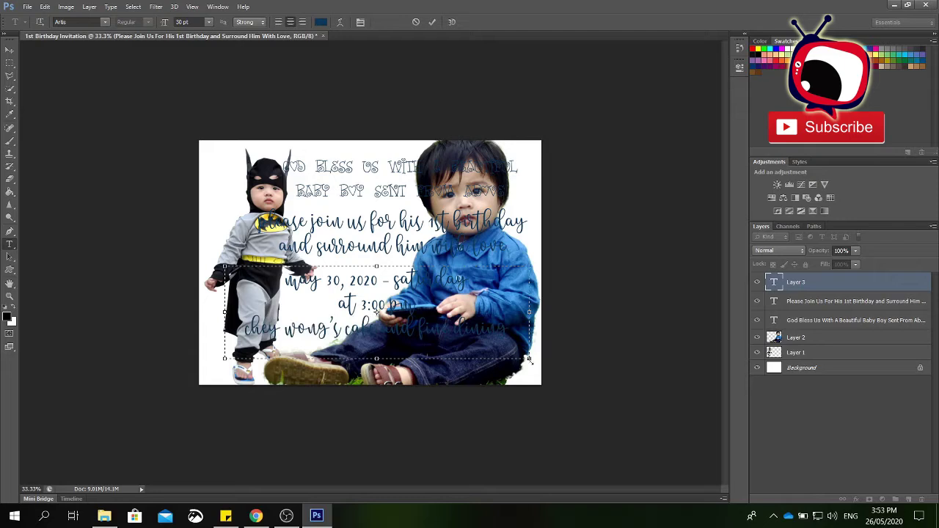
key("ctrl+a")
key("ctrl+shift+comma")
key("ctrl+shift+comma")
key("ctrl+shift+comma")
key("ctrl+shift+comma")
key("ctrl+shift+comma")
left_click(432, 22)
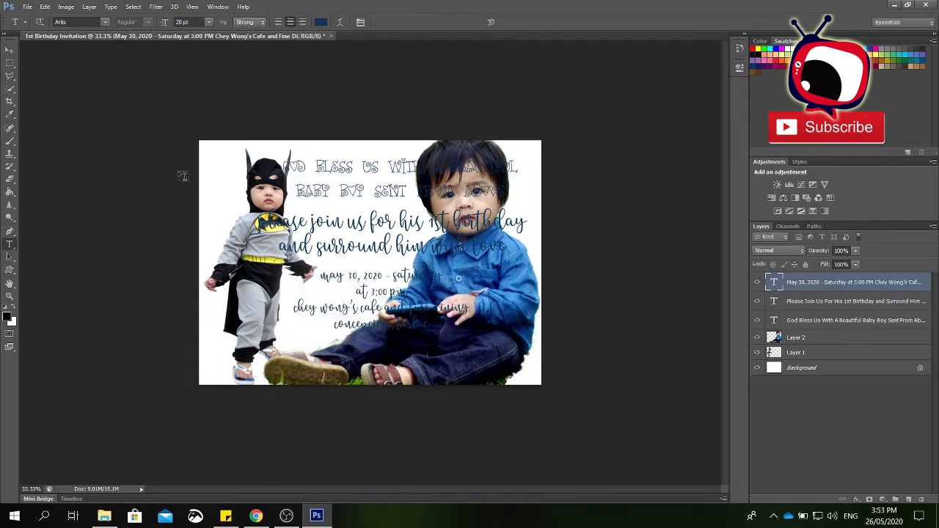
- Move the date, invitation and blessing text blocks left and down, then switch to Chrome's Google page
left_click(9, 50)
left_click_drag(354, 304, 279, 332)
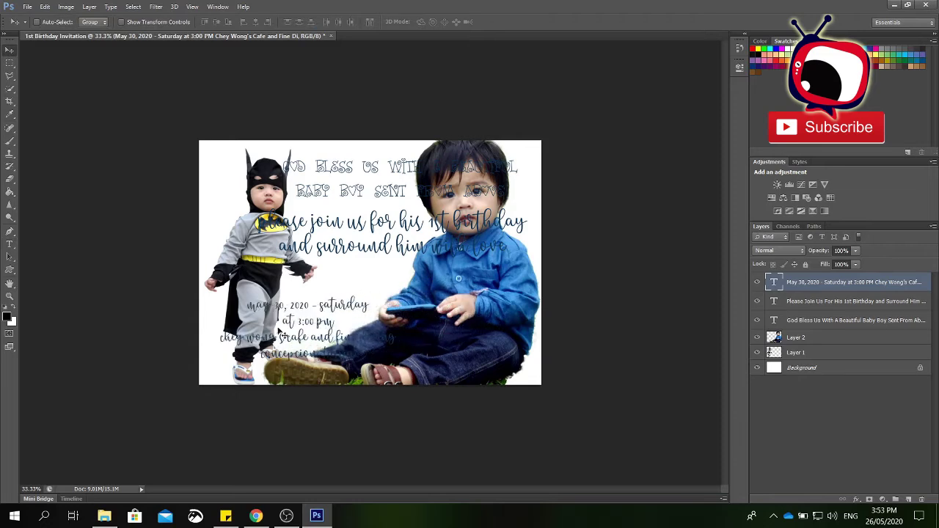
left_click_drag(364, 251, 323, 271)
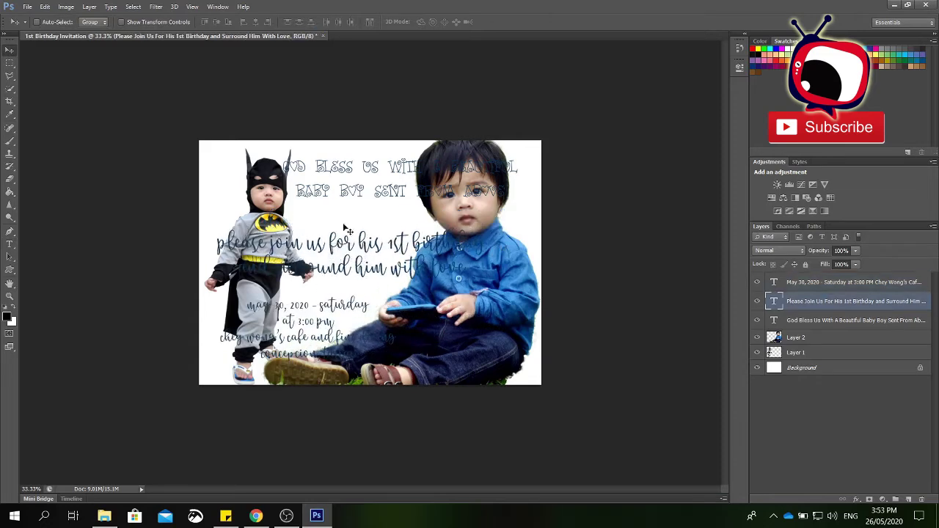
left_click_drag(364, 195, 303, 207)
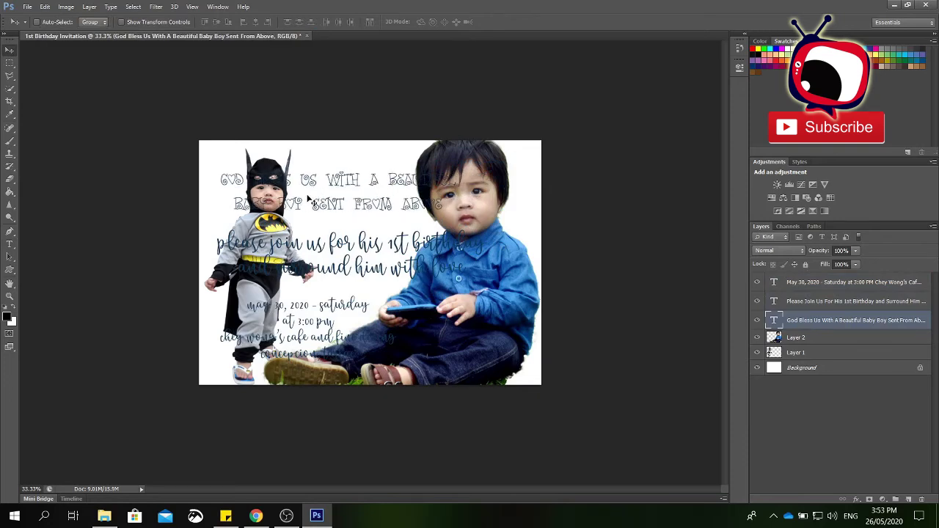
left_click(256, 516)
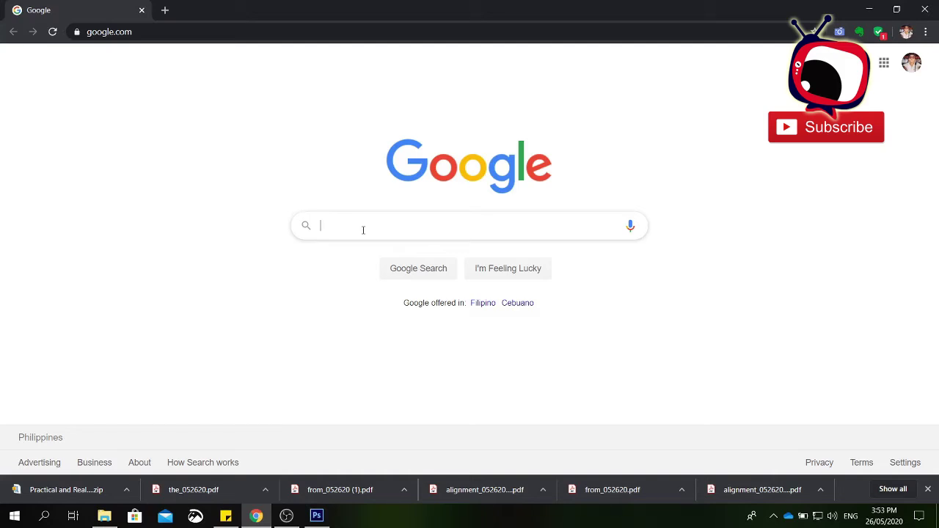
- Search Google for 'happy birthday clipart', correcting typos and picking the suggested query
type("Happy B")
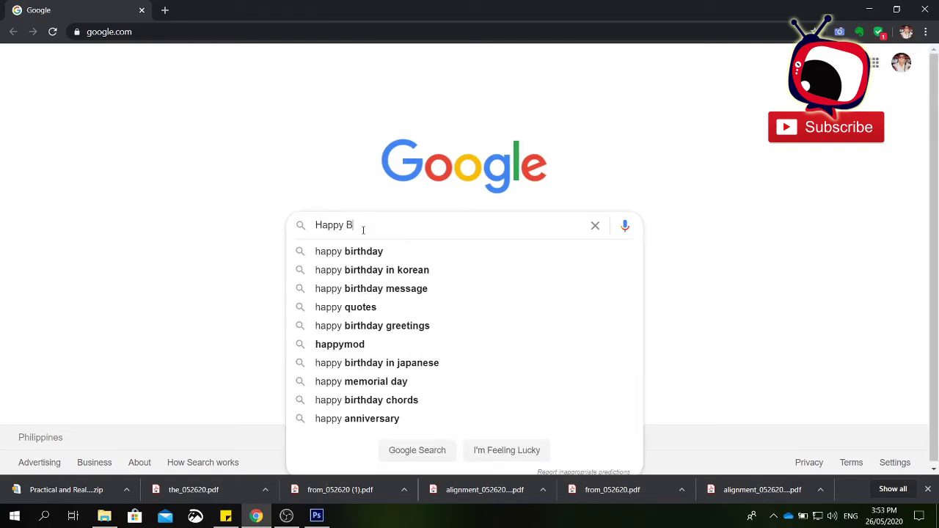
type("urthday")
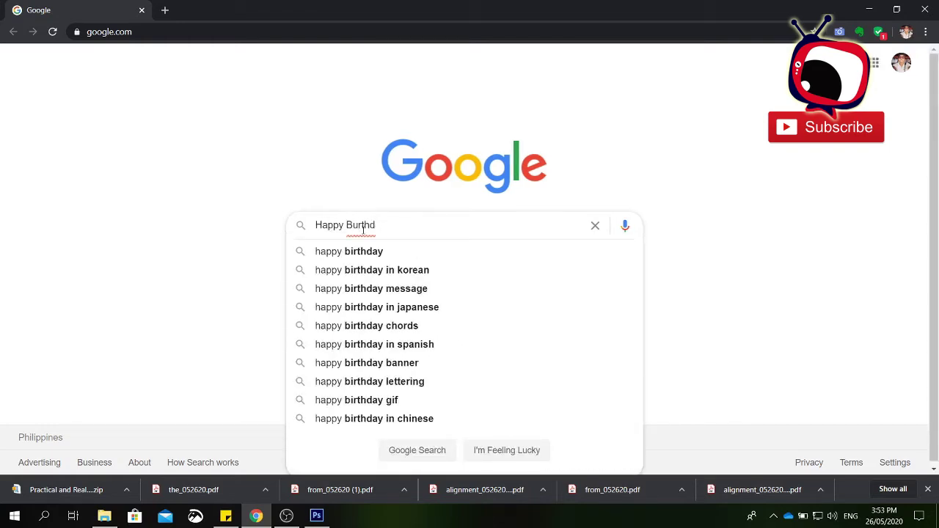
key("BackSpace")
key("BackSpace")
key("BackSpace")
key("BackSpace")
key("BackSpace")
type("irthd")
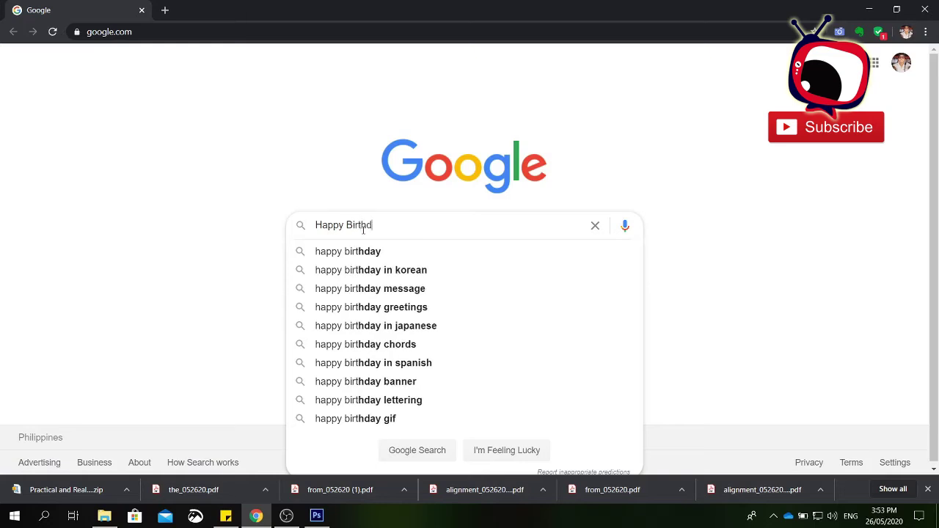
type("ay Clicpar")
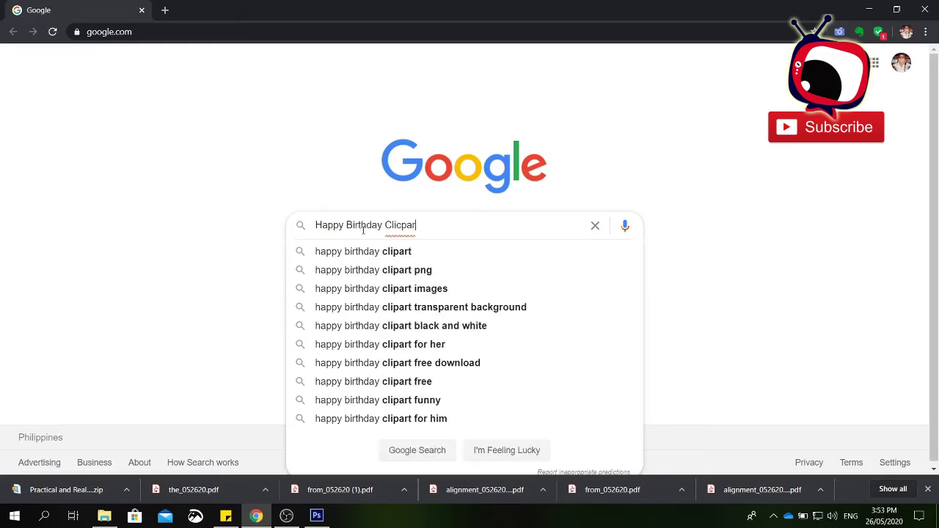
key("BackSpace")
key("BackSpace")
key("BackSpace")
key("BackSpace")
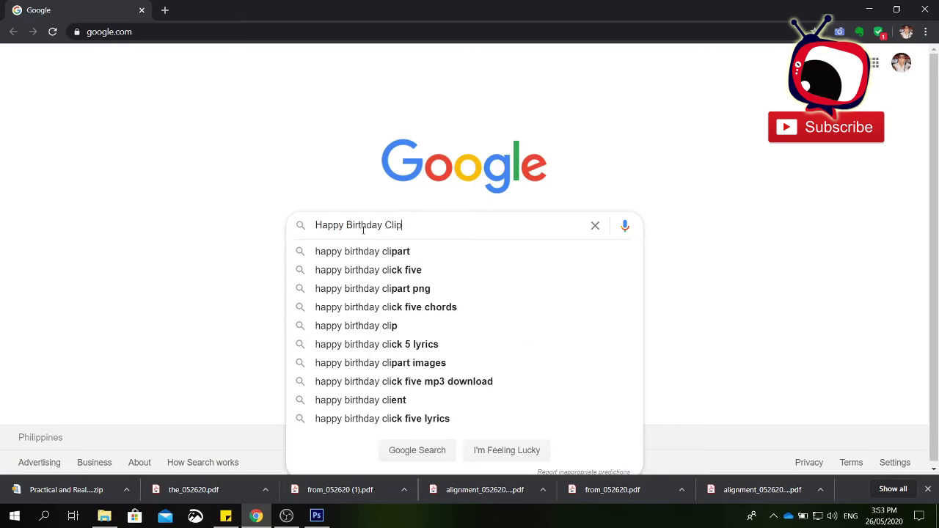
left_click(419, 257)
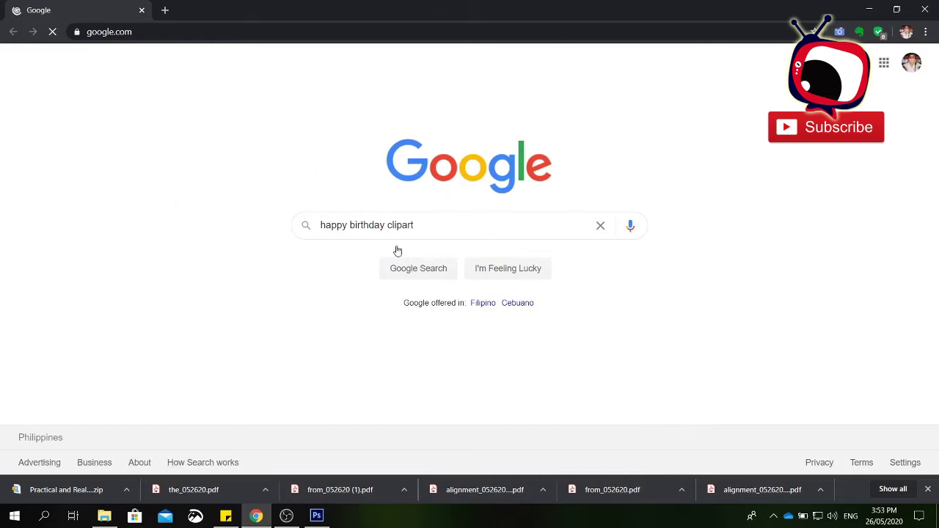
- Switch to image results and open the Princess clipart happy birthday preview (7028 × 4277)
left_click(171, 105)
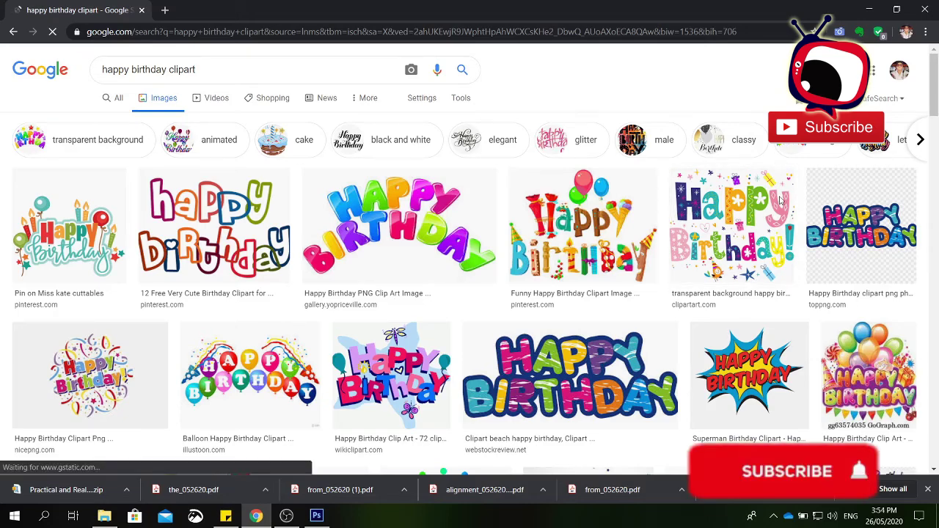
scroll(462, 323, "down", 3)
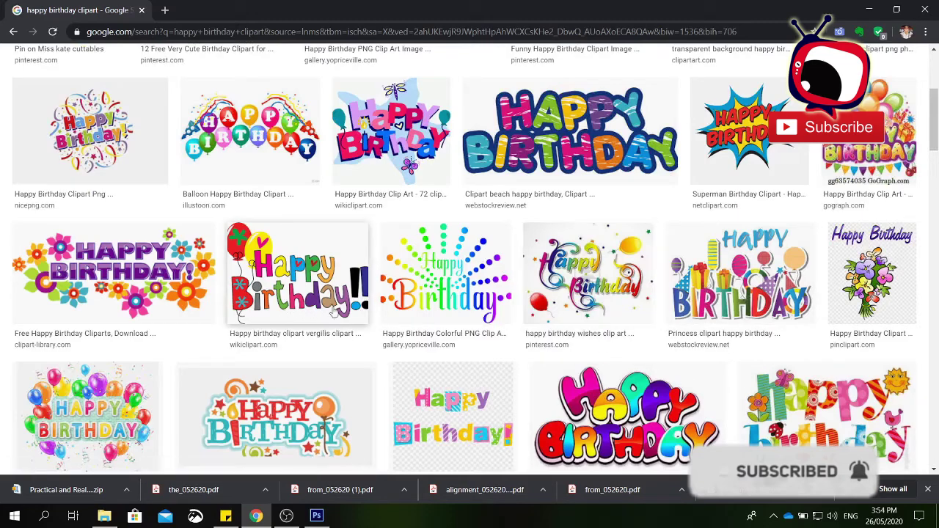
scroll(336, 373, "down", 1)
scroll(336, 372, "up", 2)
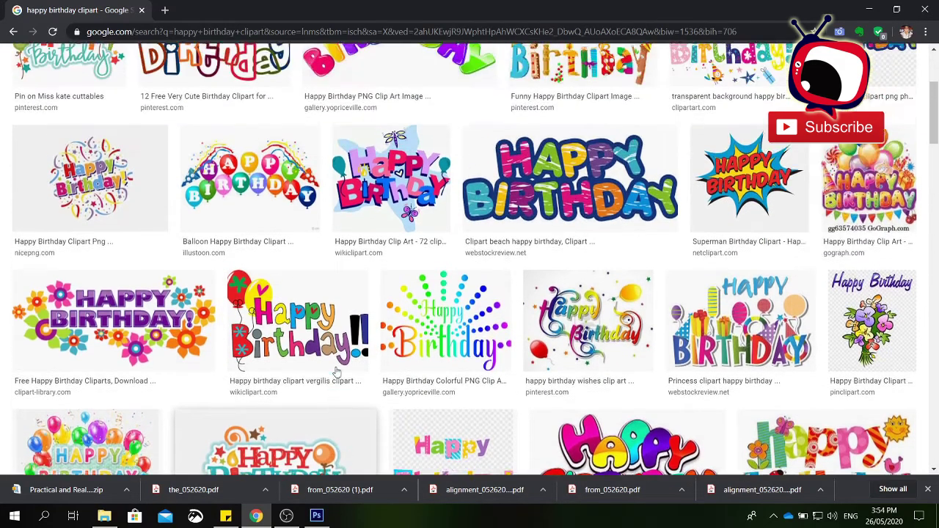
left_click(731, 342)
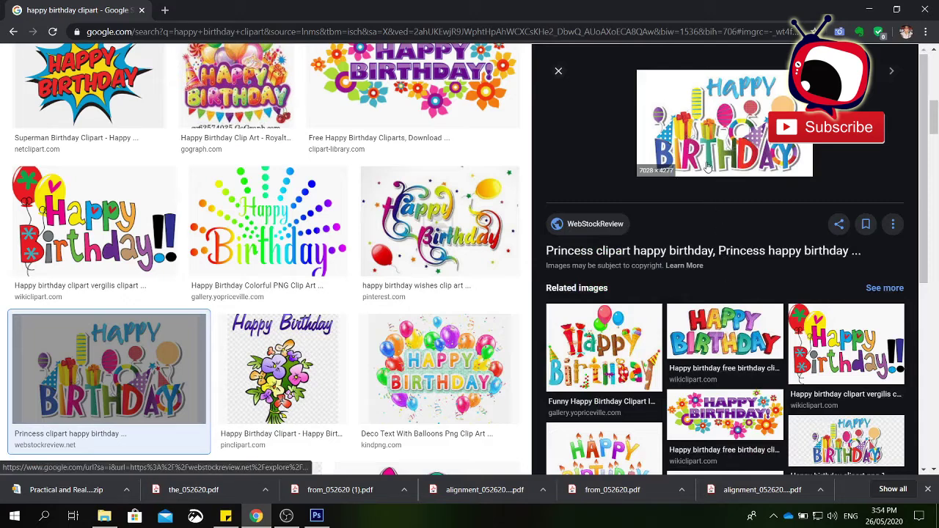
- Start saving the Princess clipart as JPEG into VLOGGING FILES (D:) > Photoshop Tutorial
right_click(708, 118)
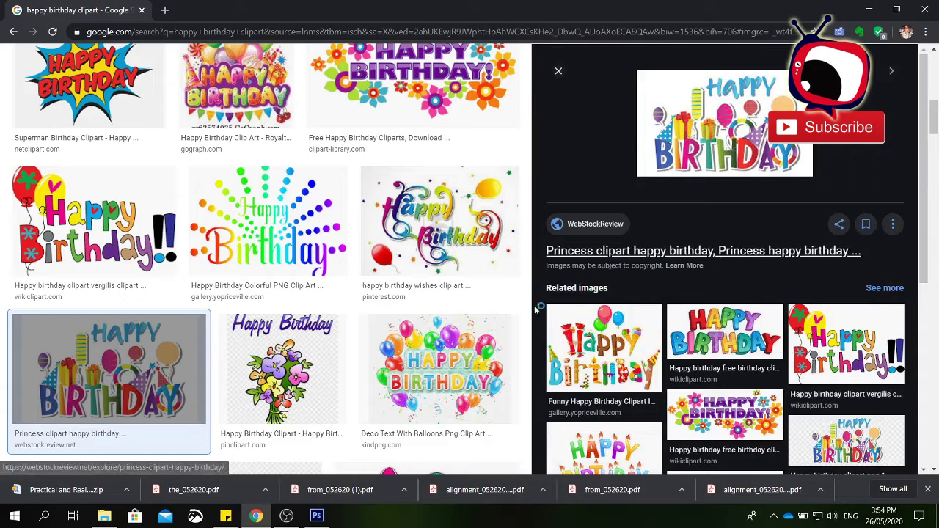
right_click(422, 344)
key("v")
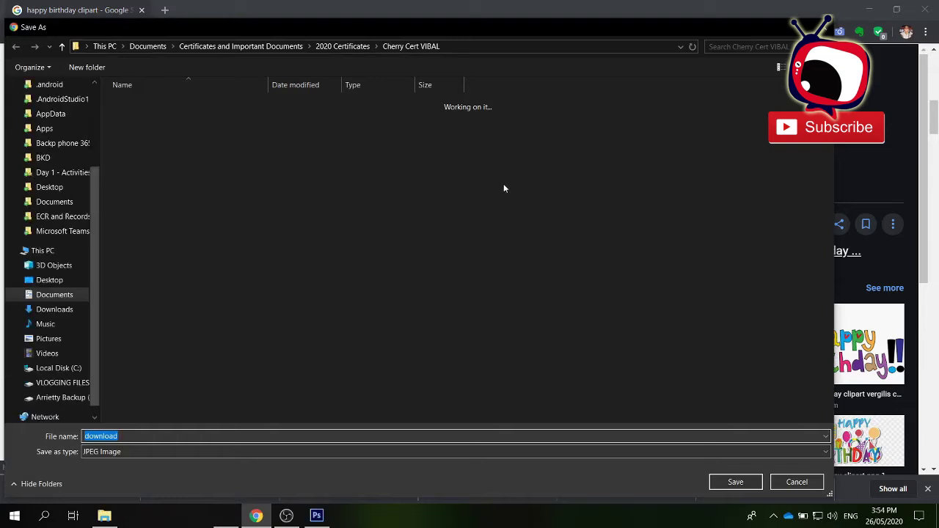
left_click(53, 383)
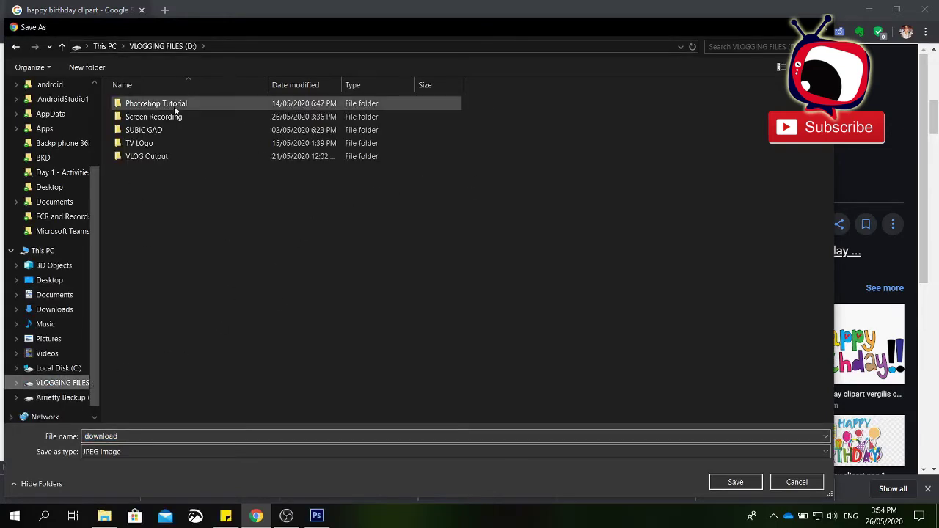
left_click(174, 108)
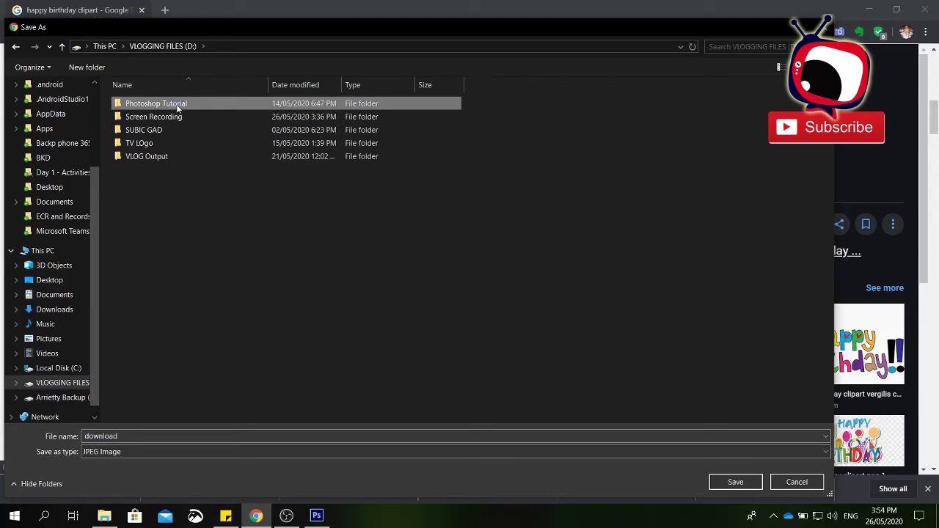
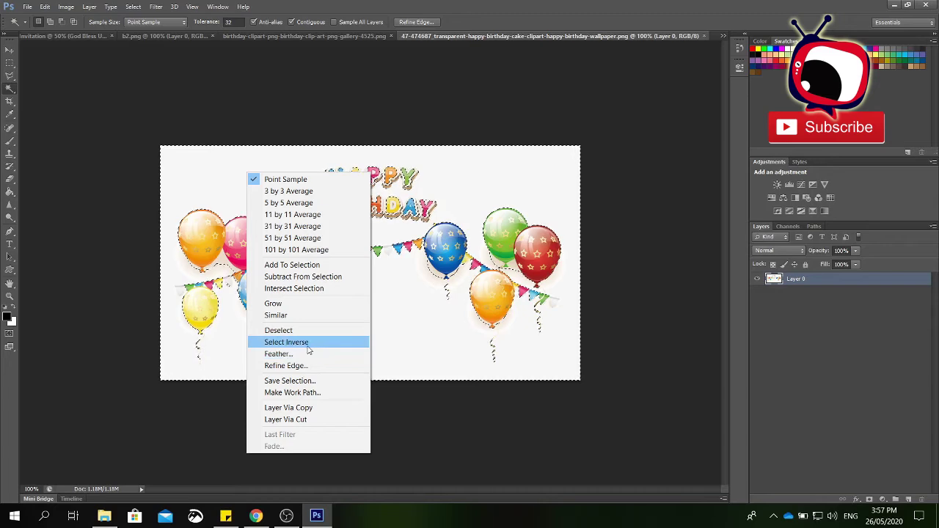
- Copy the balloons and HAPPY BIRTHDAY lettering onto the invitation, scaled to about 169% near the top
left_click(306, 342)
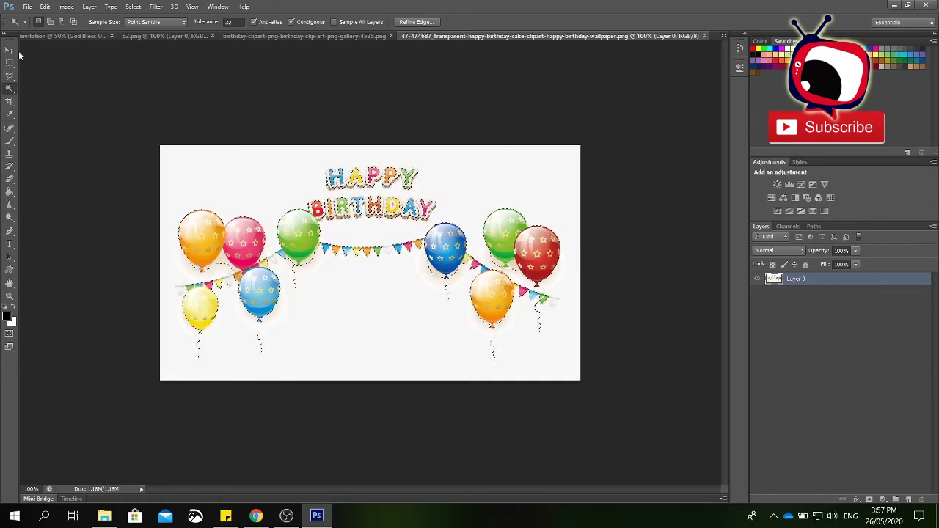
key("v")
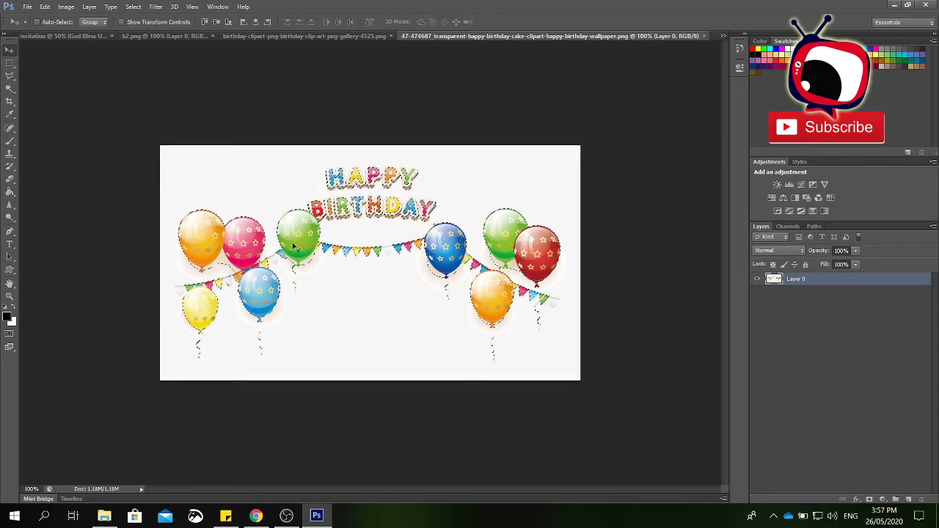
left_click_drag(283, 252, 247, 219)
key("ctrl+t")
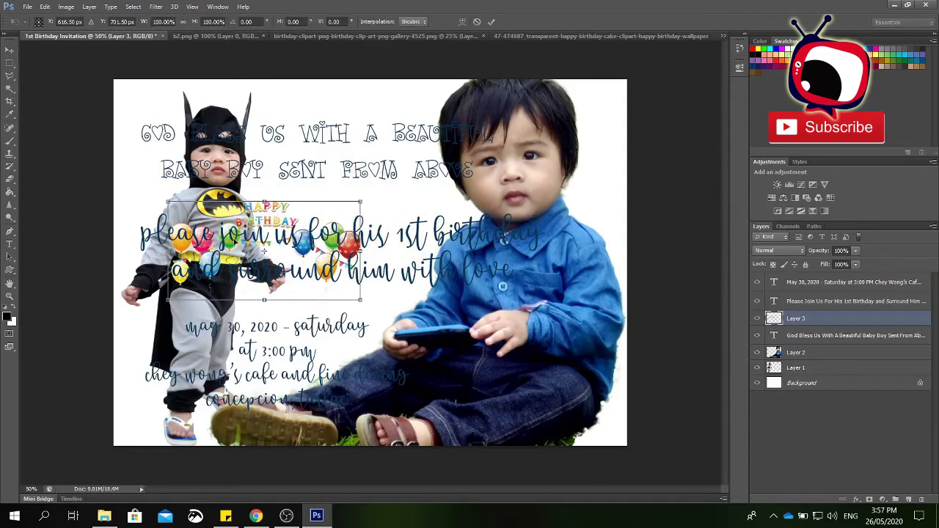
left_click_drag(360, 201, 494, 133)
left_click_drag(419, 180, 380, 147)
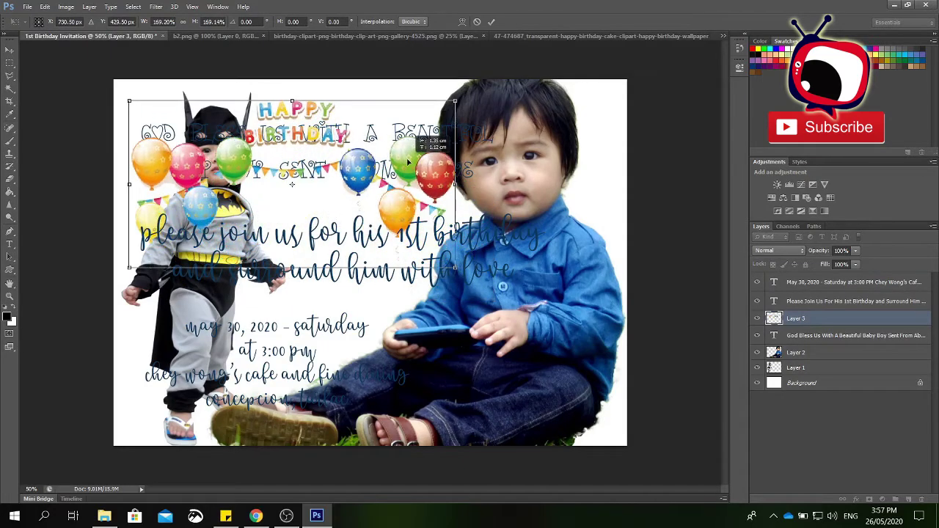
left_click(492, 23)
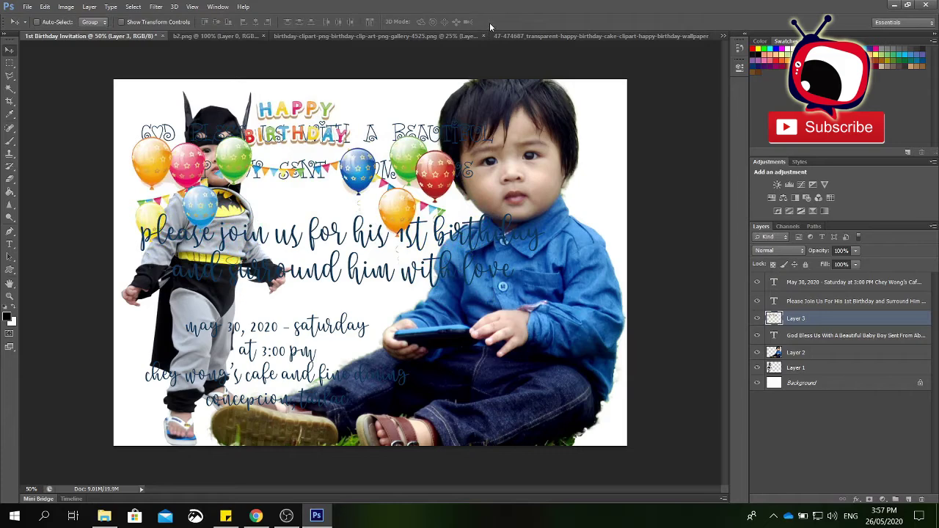
- Close the balloon clipart document, leaving the balloons-and-gift clipart showing
left_click(592, 36)
left_click(704, 36)
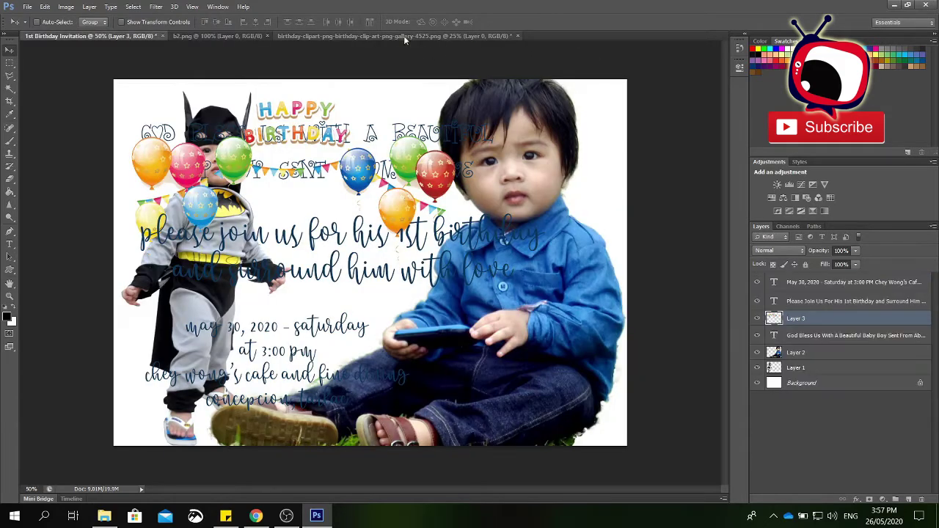
left_click(403, 35)
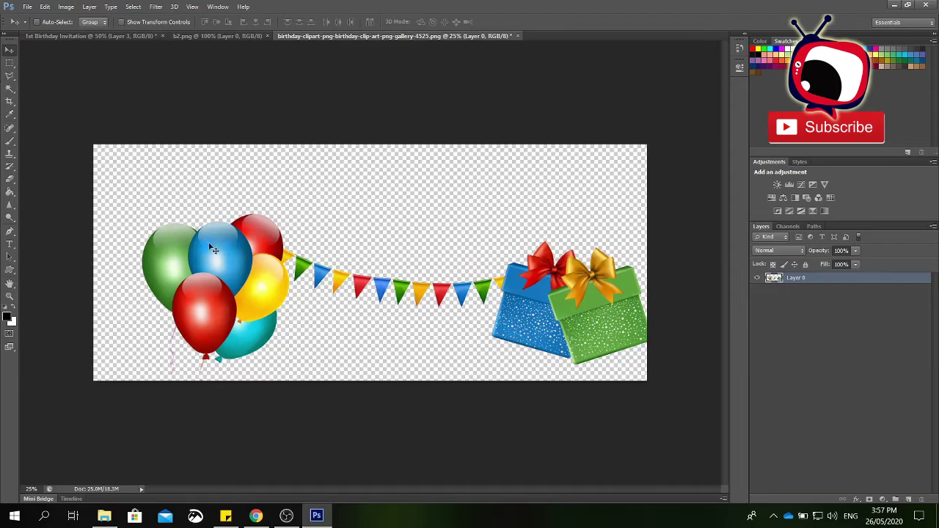
- Bring the balloons-and-gift artwork into the invitation, shrink it, and place it lower middle
mouse_move(213, 249)
left_mouse_down()
mouse_move(170, 207)
mouse_move(273, 317)
mouse_move(199, 239)
left_mouse_up()
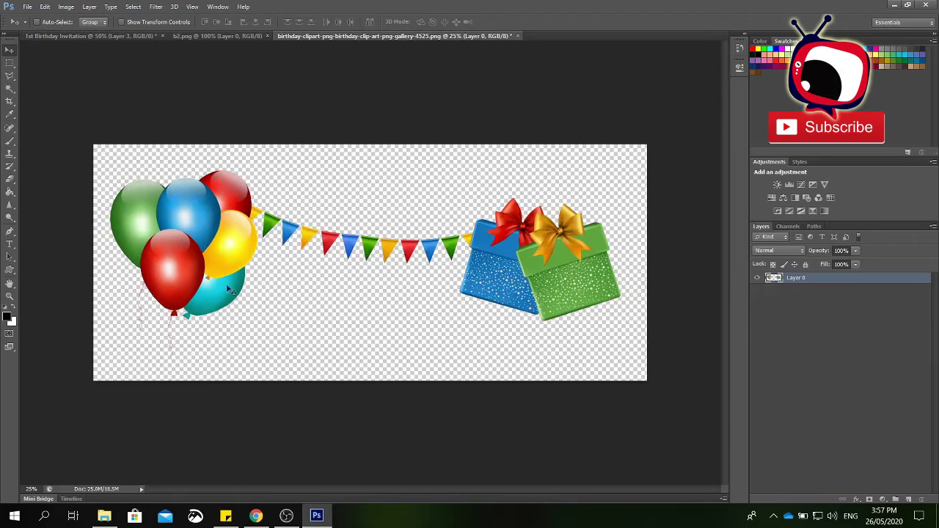
left_click_drag(230, 277, 287, 352)
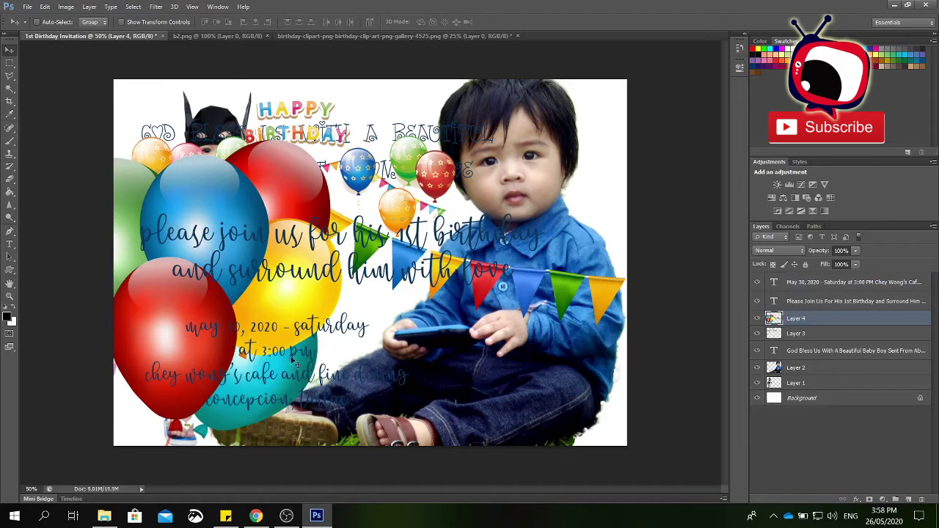
key("ctrl+t")
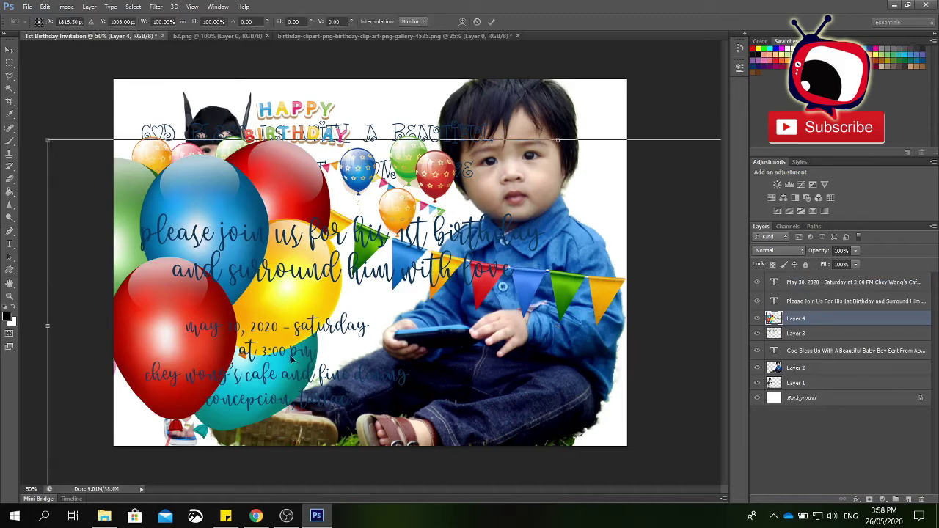
left_click_drag(48, 141, 624, 350)
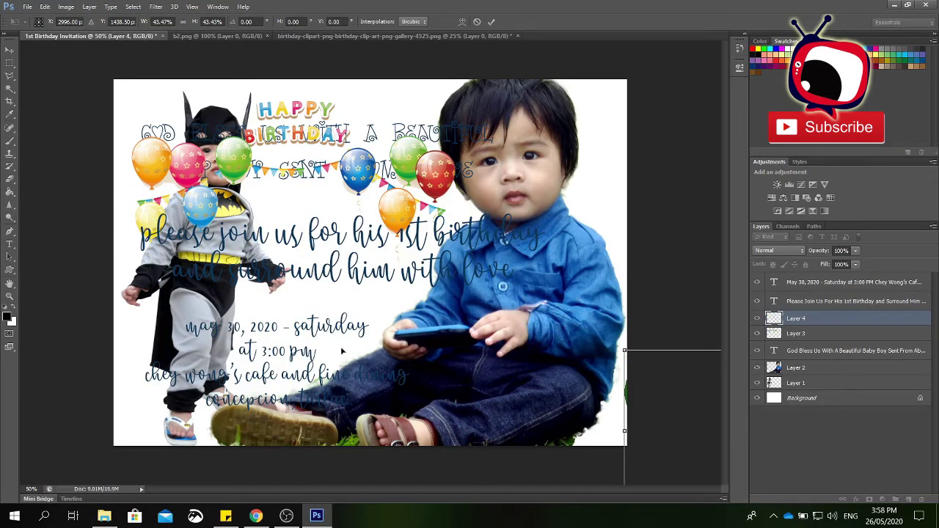
left_click_drag(341, 351, 486, 345)
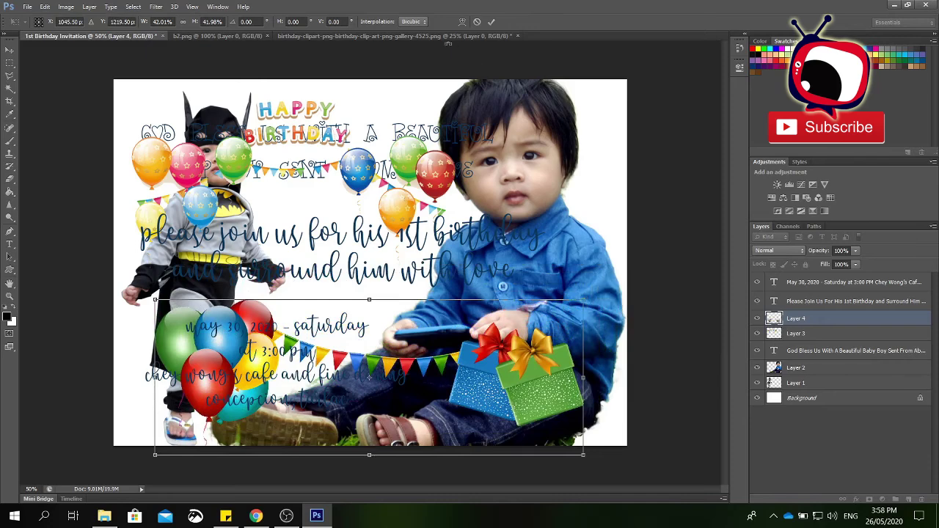
- Close the balloons-and-gift clipart file without saving and show the b2.png Batman image
left_click(493, 36)
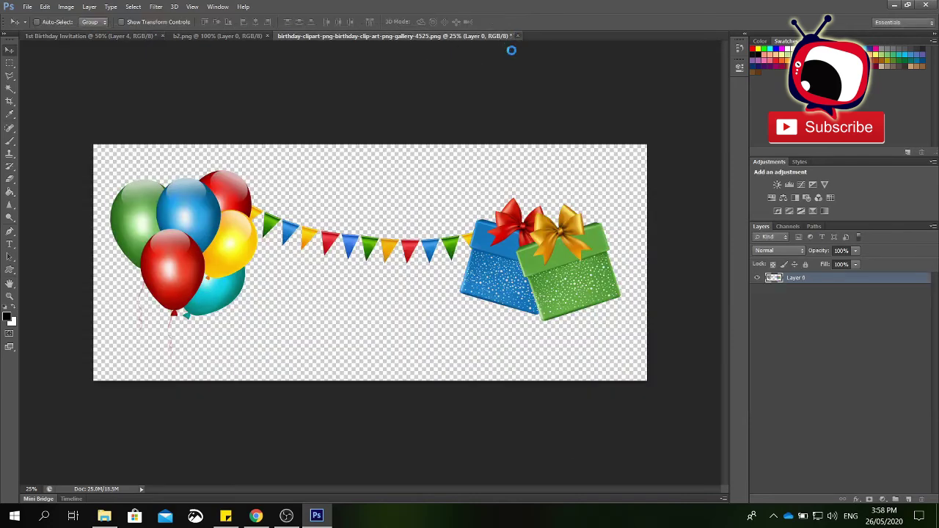
left_click(474, 196)
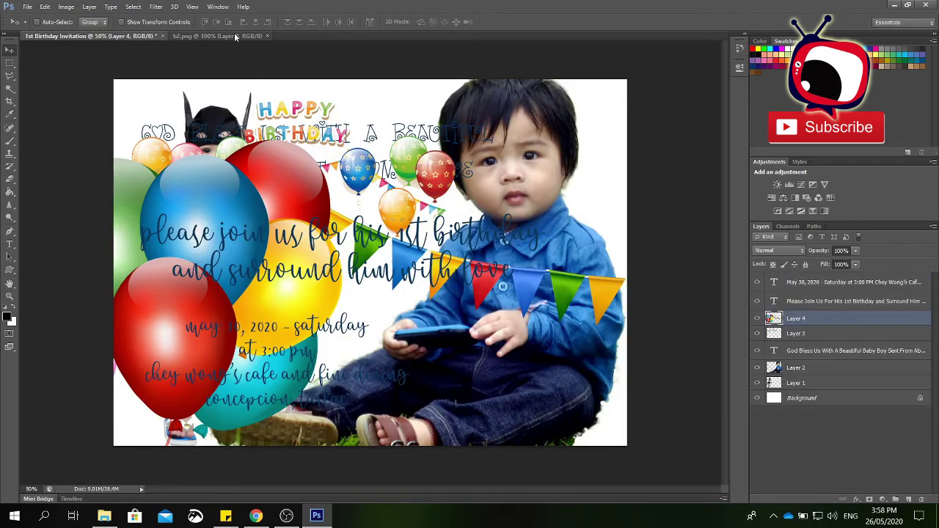
left_click(234, 34)
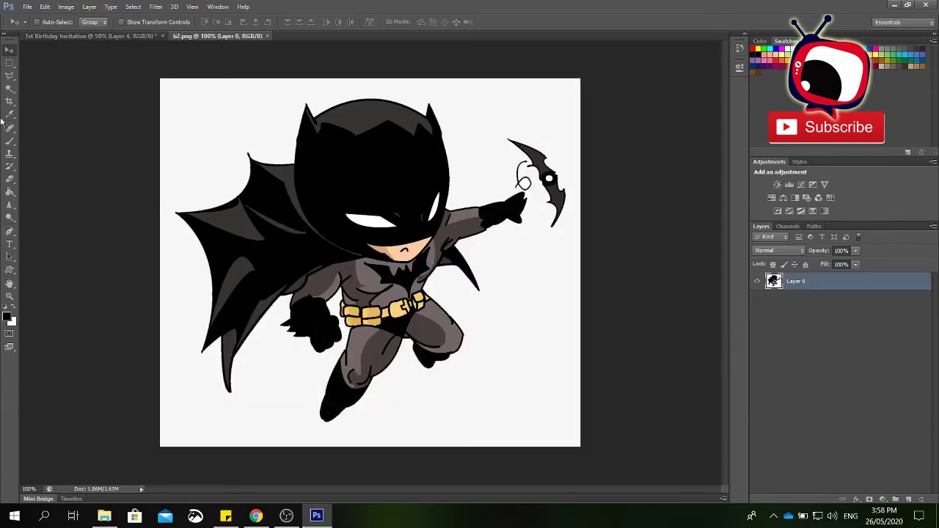
- Select the Batman figure by Magic Wand-selecting the white background and inverting the selection
left_click(11, 90)
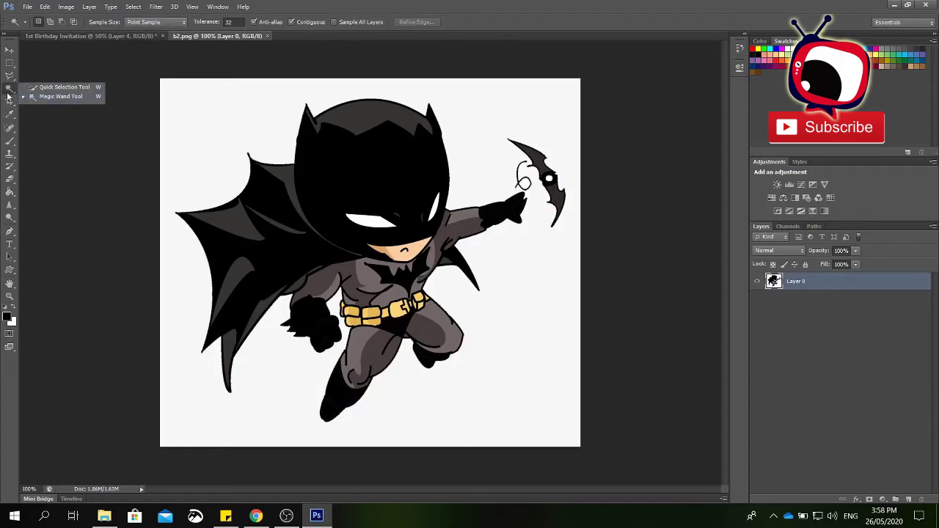
left_click(36, 97)
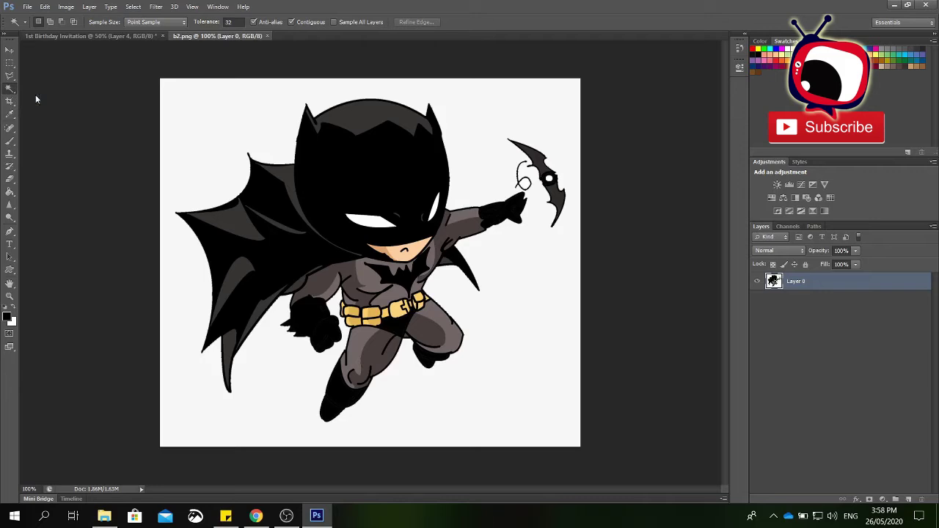
left_click(214, 121)
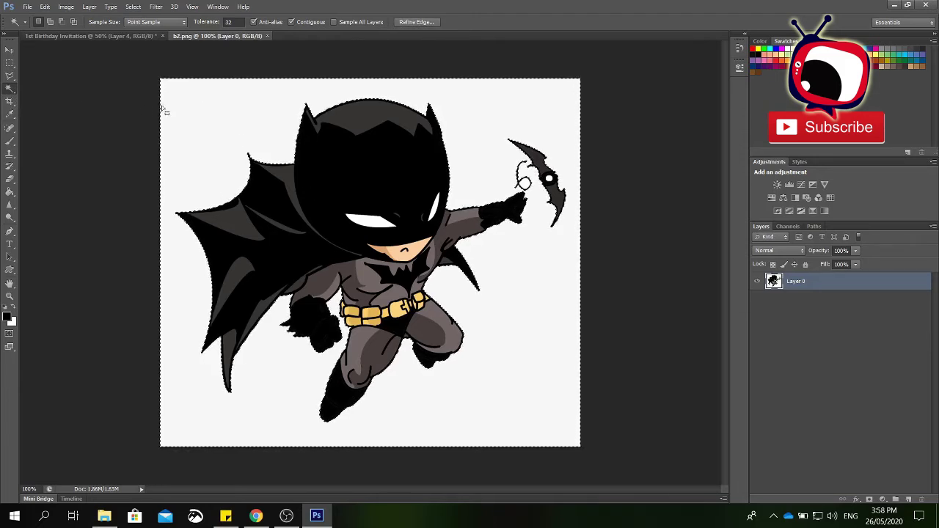
right_click(199, 126)
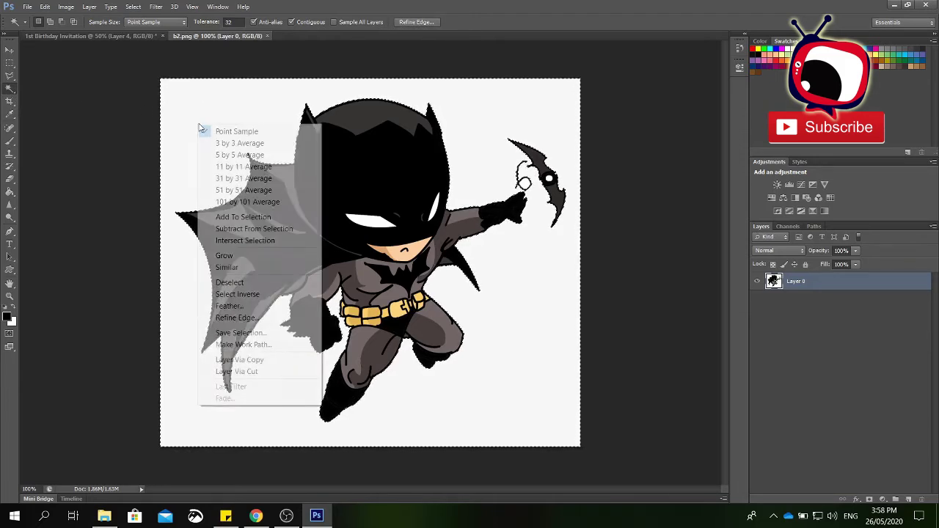
left_click(265, 294)
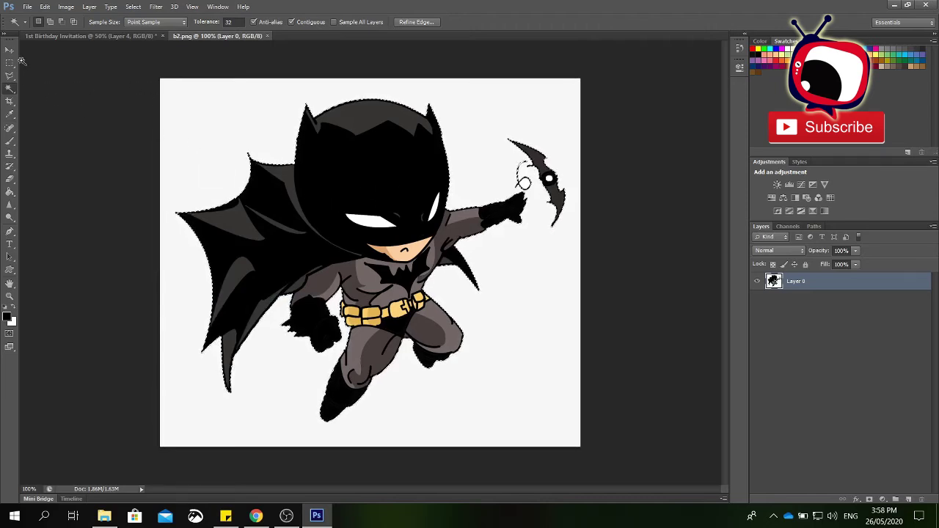
- Move the Batman figure onto the invitation's lower left and close b2.png
left_click(11, 51)
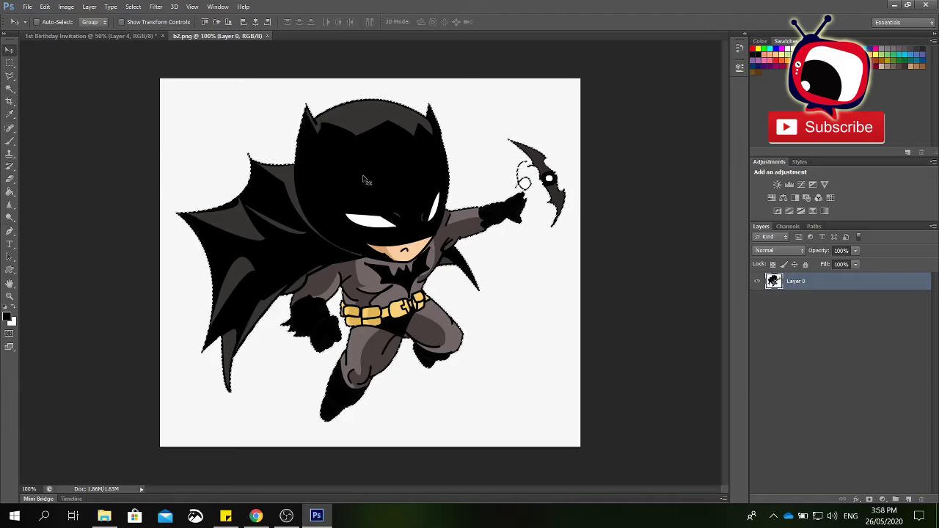
left_click_drag(367, 198, 260, 158)
left_click_drag(371, 317, 248, 333)
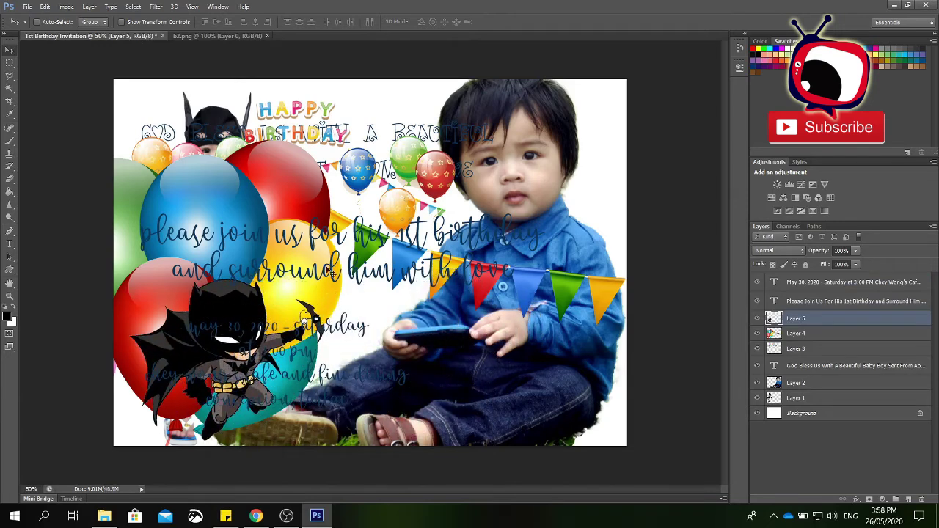
left_click(267, 36)
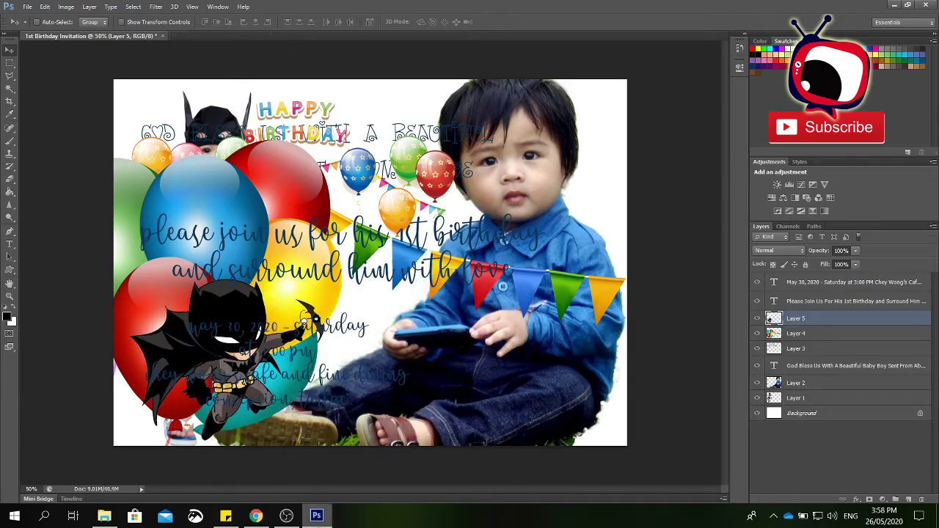
- Search Google Images for 'batman background birthday'
left_click(257, 515)
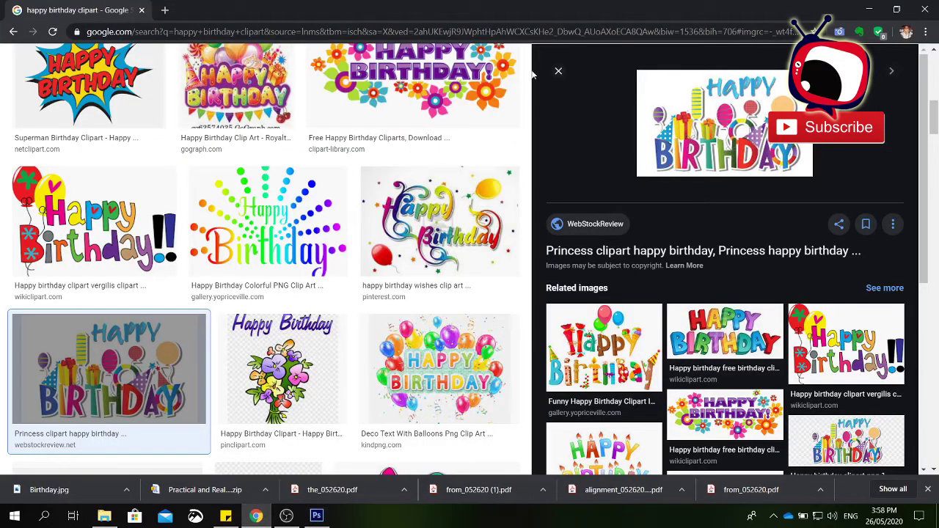
left_click(558, 71)
scroll(503, 297, "up", 5)
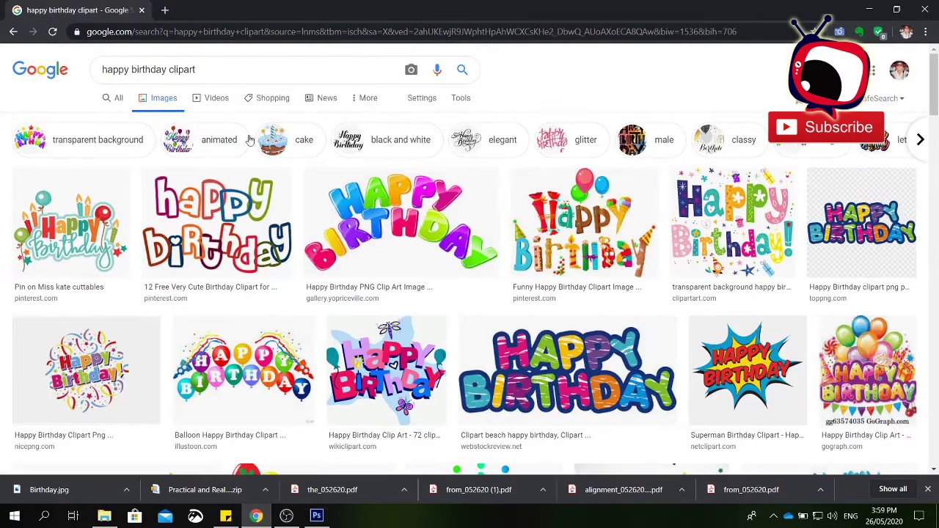
left_click_drag(210, 69, 64, 78)
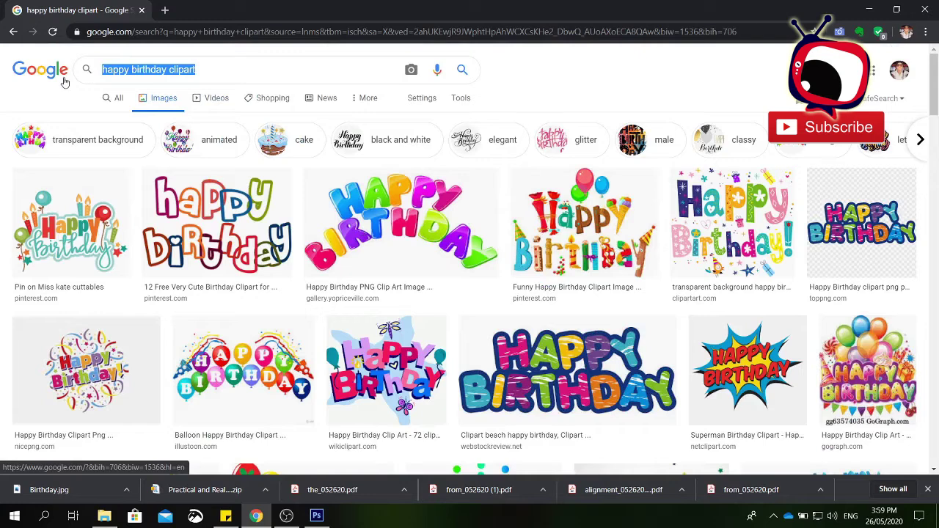
type("Batma")
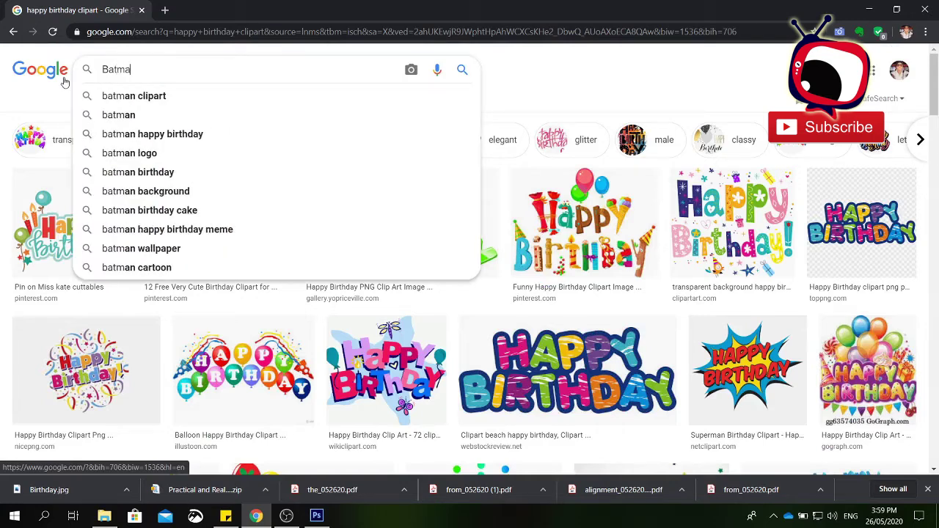
type("n Bac")
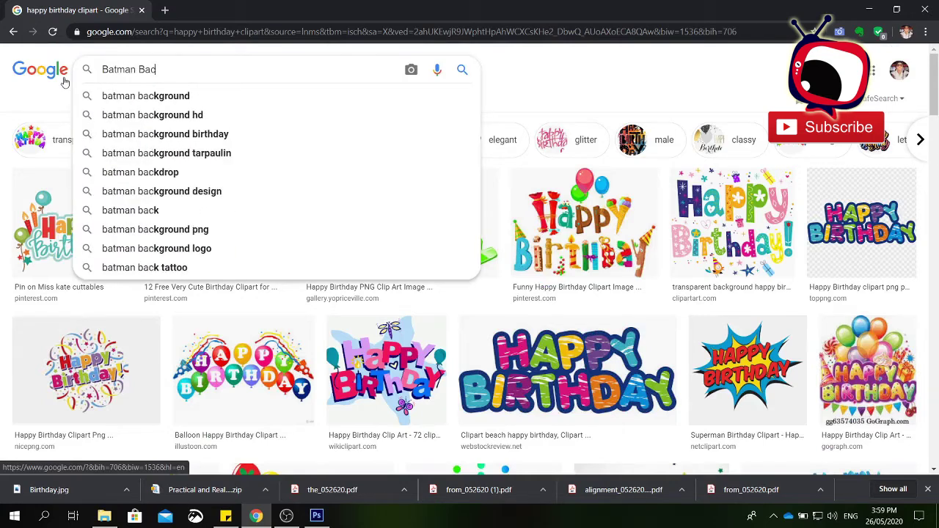
left_click(225, 140)
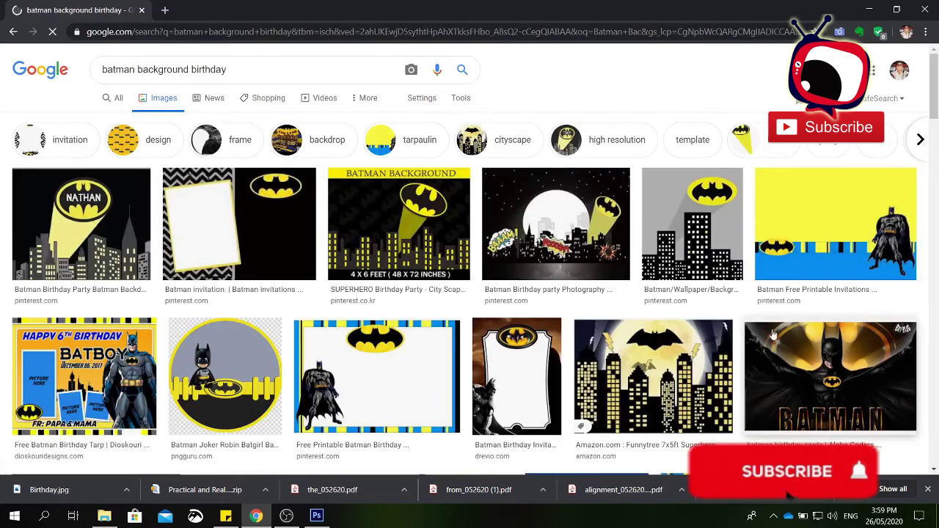
- Save the yellow Batman invitation background as Background, then return to Photoshop
left_click(807, 225)
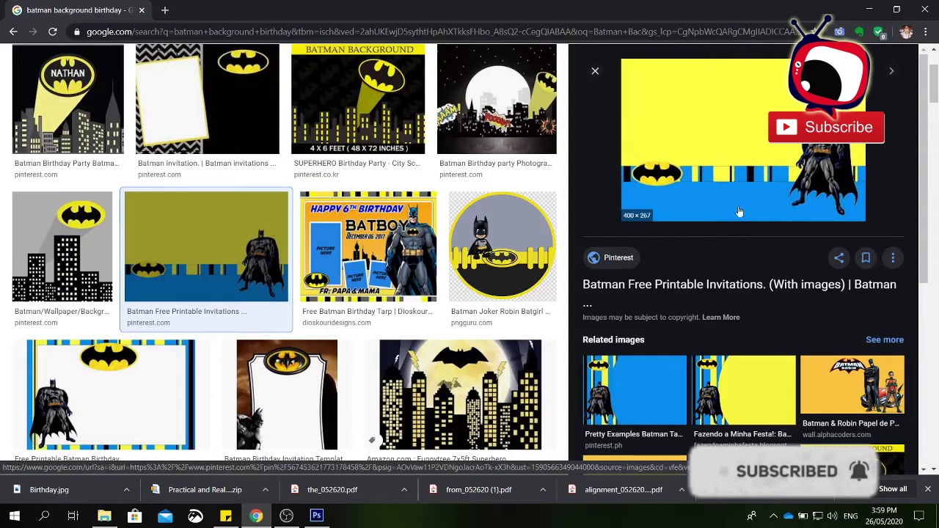
right_click(697, 112)
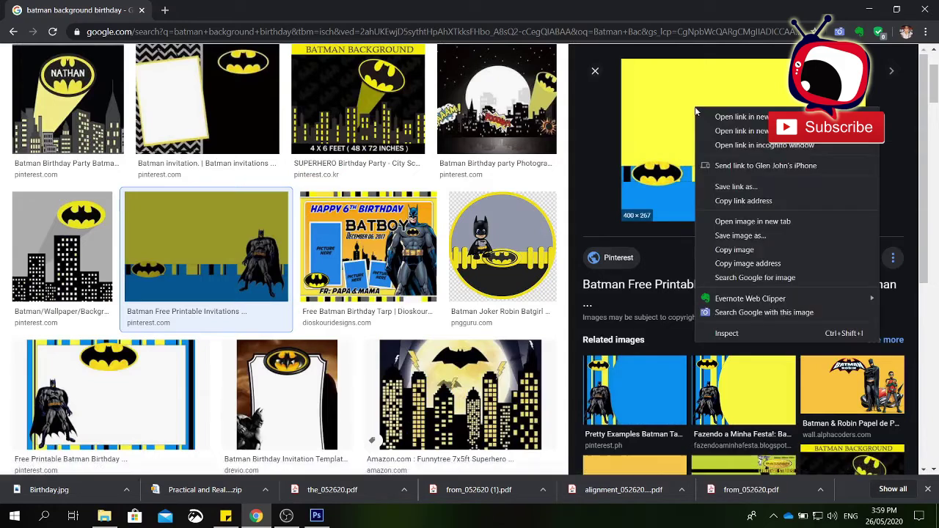
left_click(755, 235)
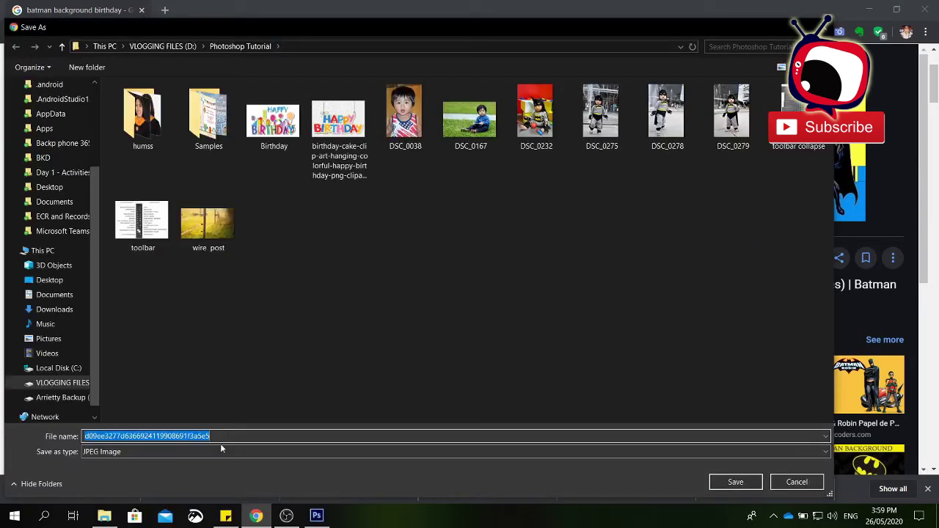
left_click_drag(218, 438, 45, 425)
type("Background")
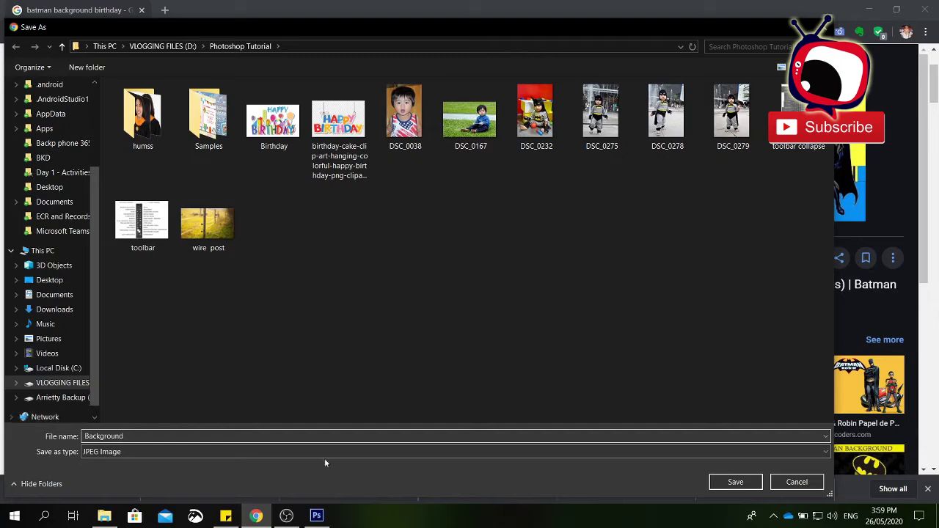
left_click(734, 482)
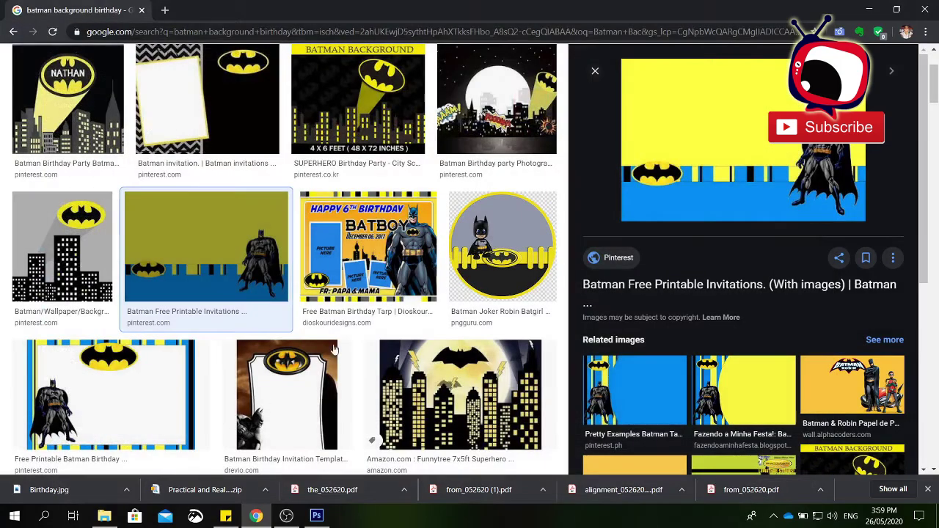
left_click(316, 516)
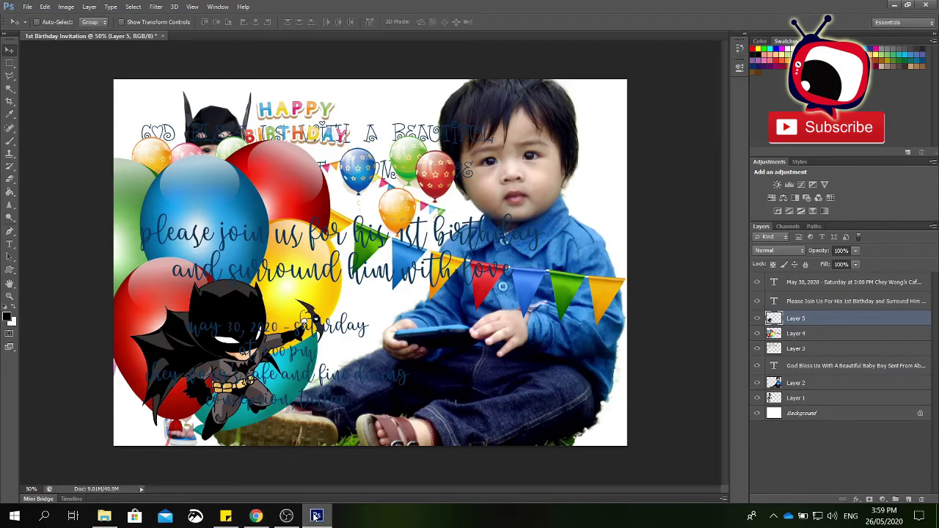
- Drag the Background file from the Photoshop Tutorial folder onto Photoshop to open it
left_click(104, 516)
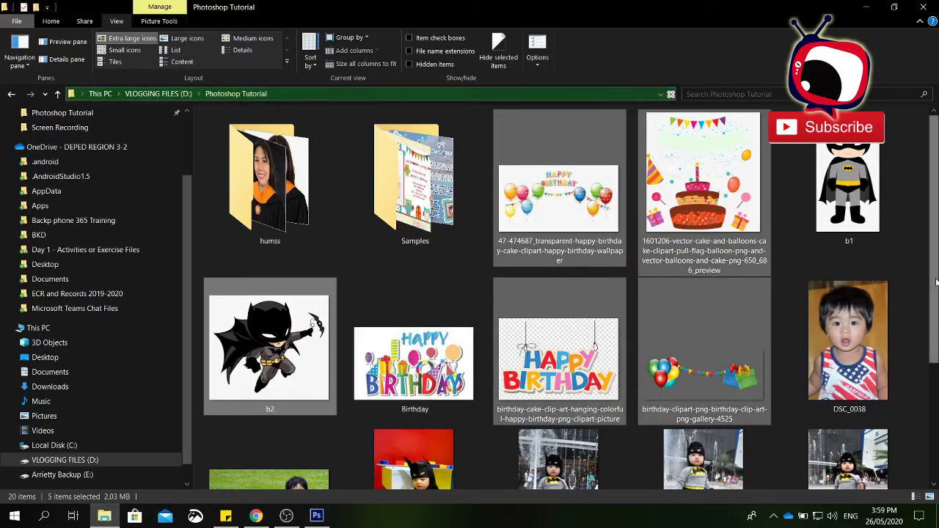
scroll(907, 286, "down", 3)
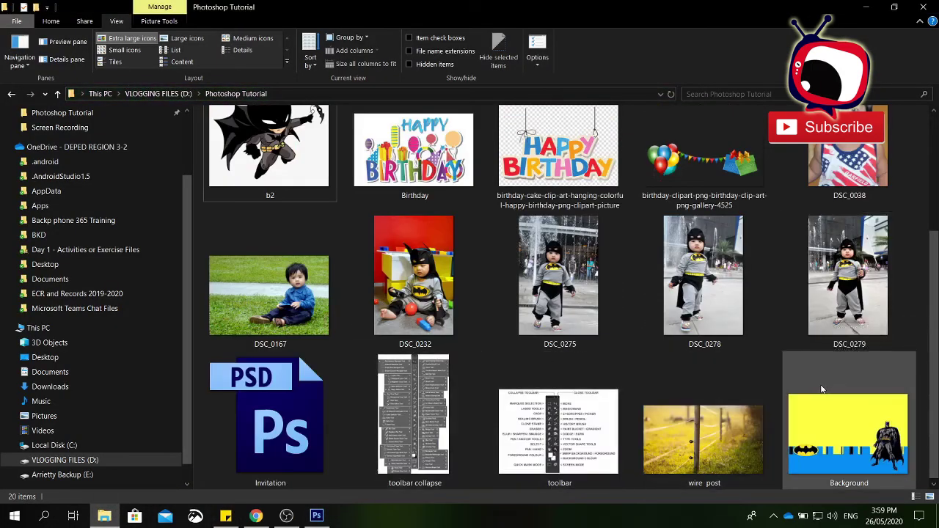
left_click_drag(831, 433, 221, 38)
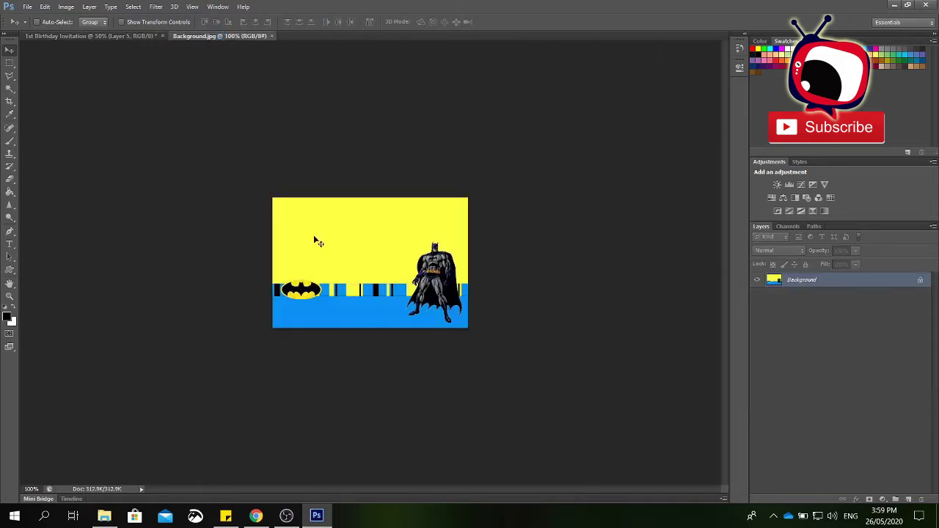
- Place Background.jpg into the invitation and scale it from the top-left to fill the canvas
left_click(108, 36)
left_click_drag(108, 37, 219, 149)
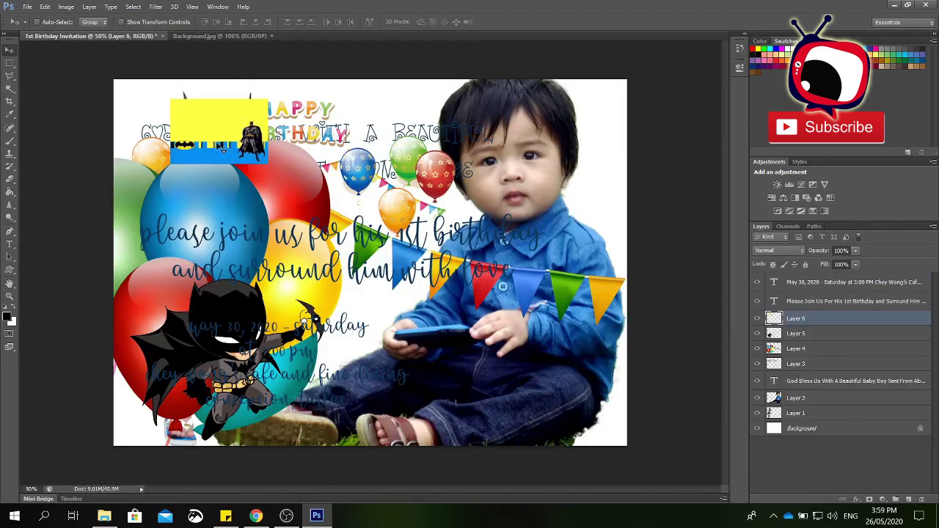
left_click_drag(170, 120, 162, 124)
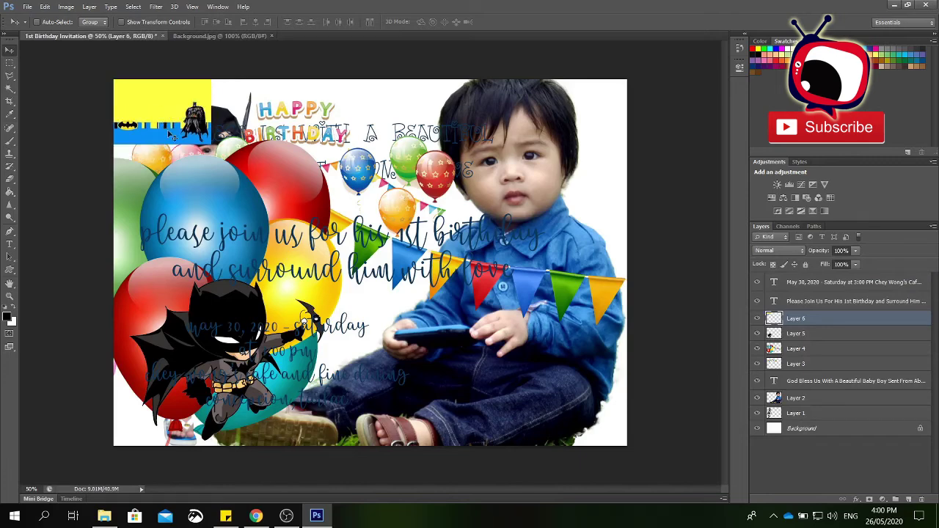
key("ctrl+t")
left_click_drag(226, 164, 663, 446)
left_click(492, 22)
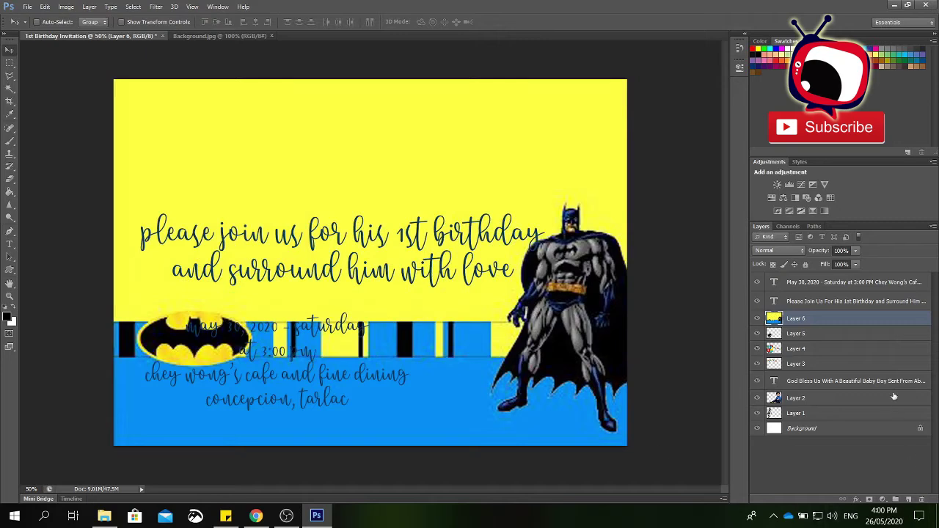
- Go back to the batman background birthday image results in Chrome
left_click(255, 515)
scroll(332, 341, "up", 1)
scroll(332, 342, "up", 2)
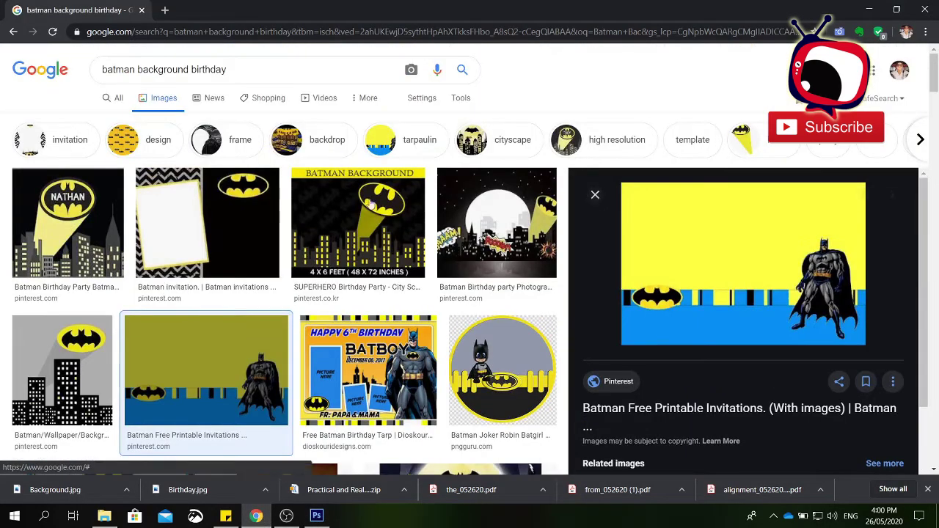
- Filter the image results to Size: Large and browse through them
key("Escape")
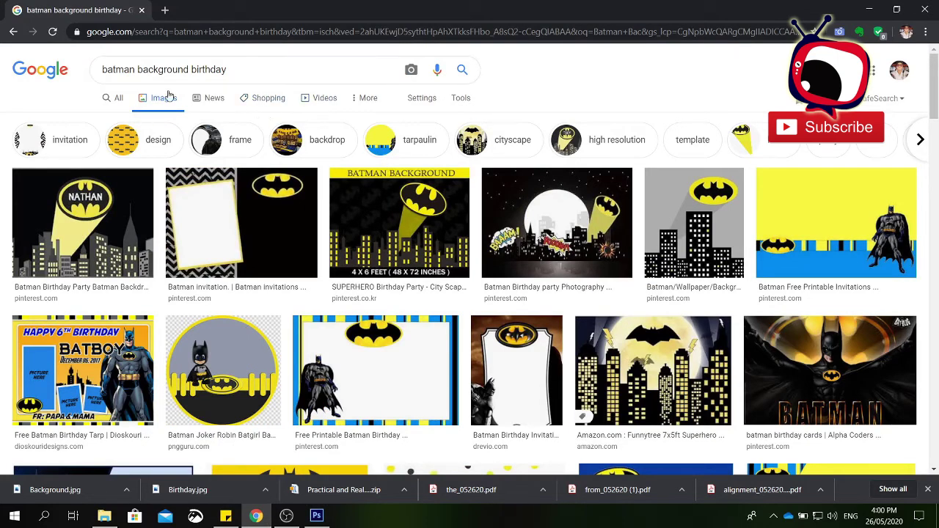
left_click(462, 102)
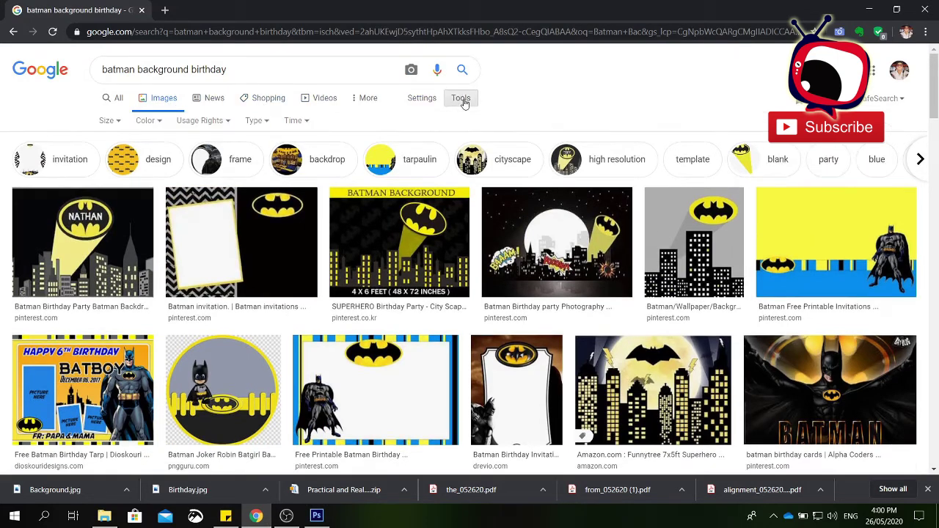
left_click(107, 121)
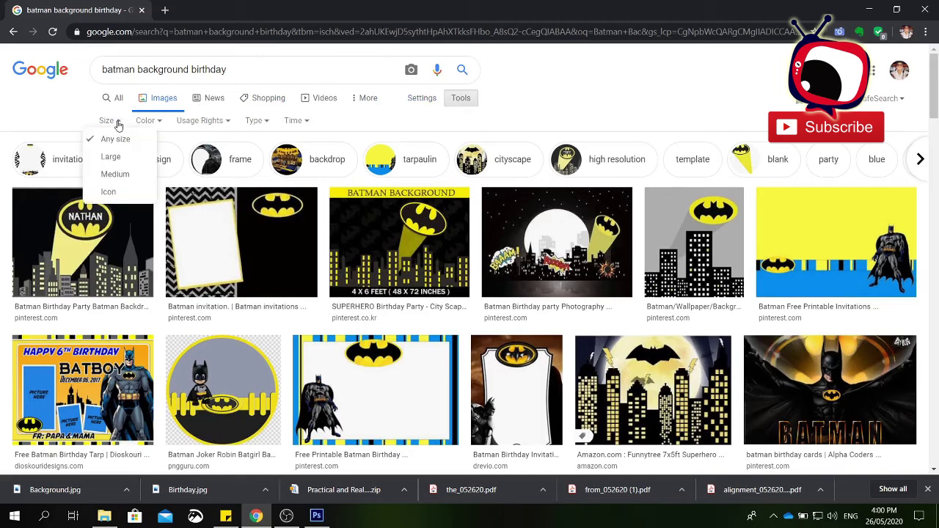
left_click(122, 161)
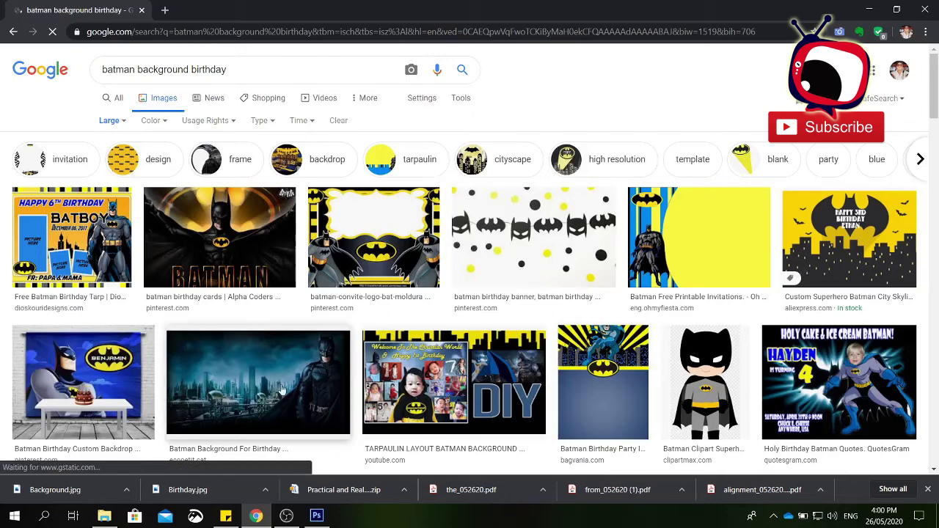
scroll(546, 397, "down", 3)
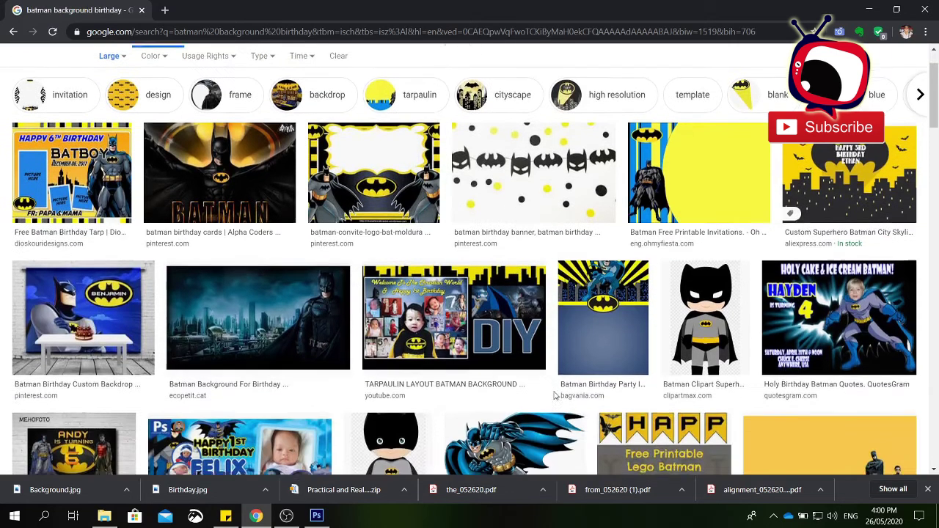
scroll(554, 397, "down", 1)
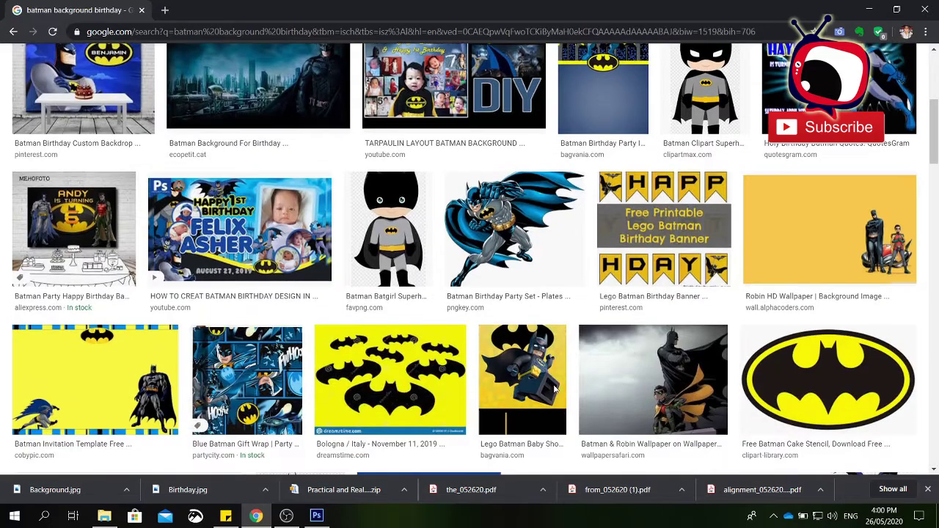
scroll(555, 390, "down", 3)
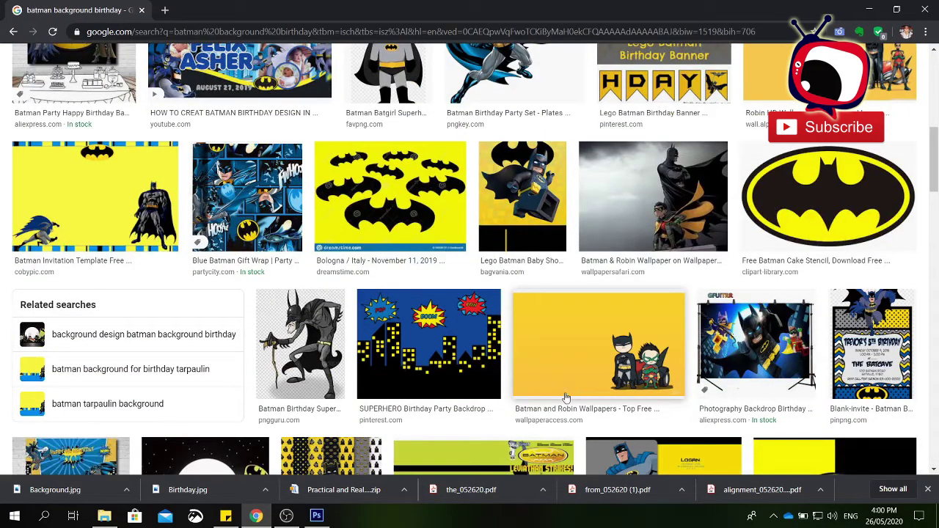
- Save the yellow Batman and Robin wallpaper to disk as Background 2
left_click(583, 350)
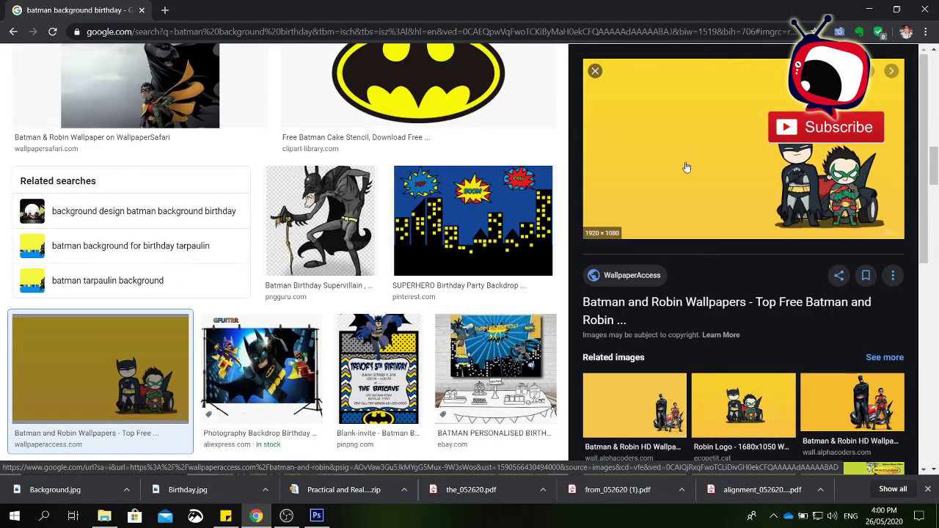
right_click(688, 133)
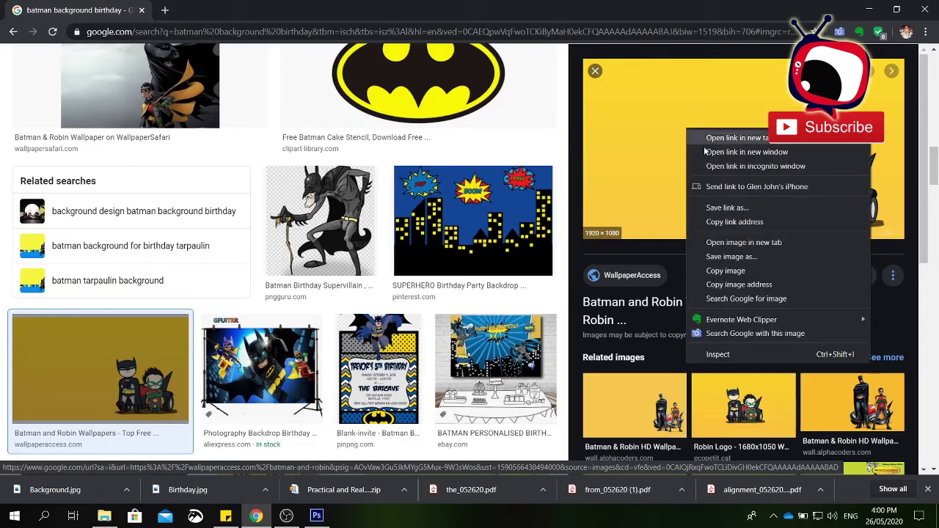
left_click(745, 258)
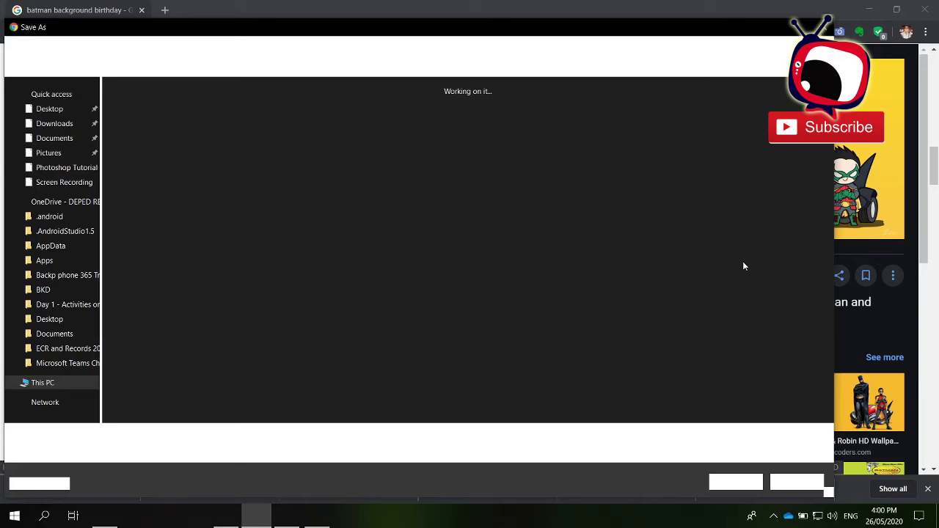
type("Bac")
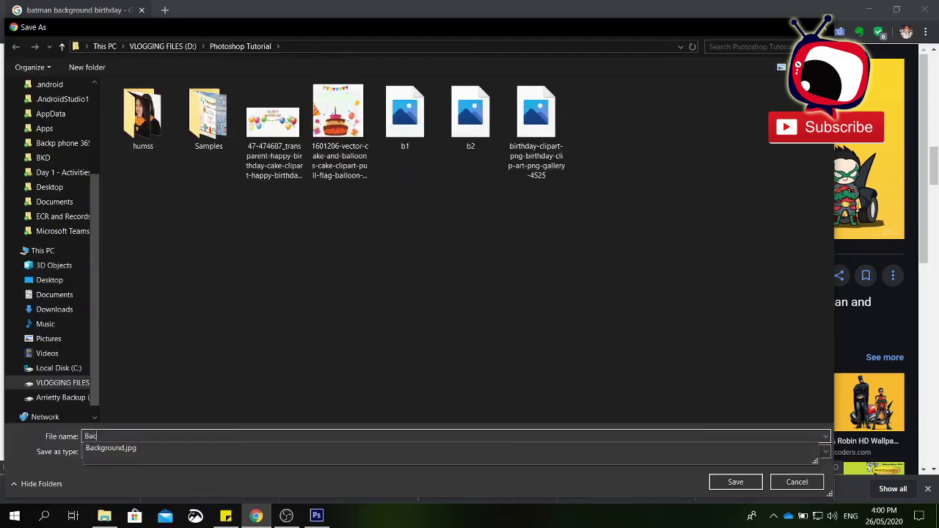
type("kgro")
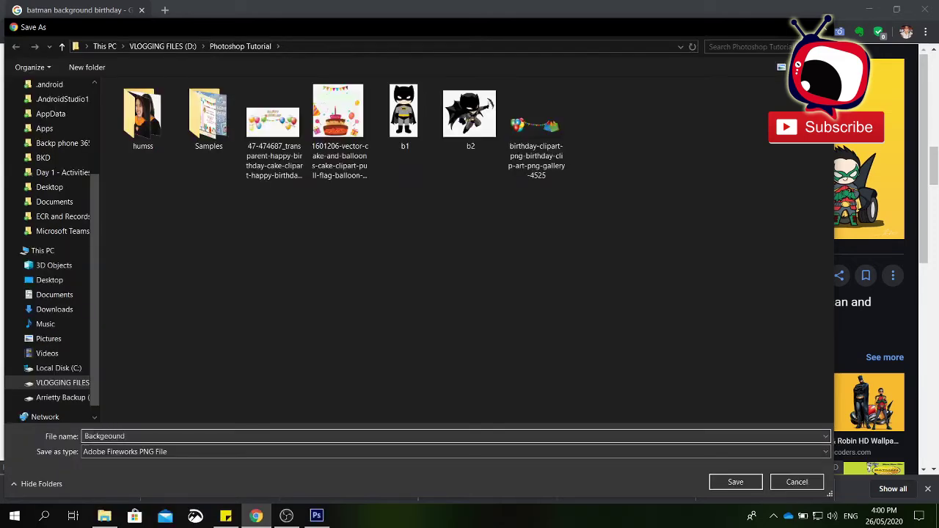
key("BackSpace")
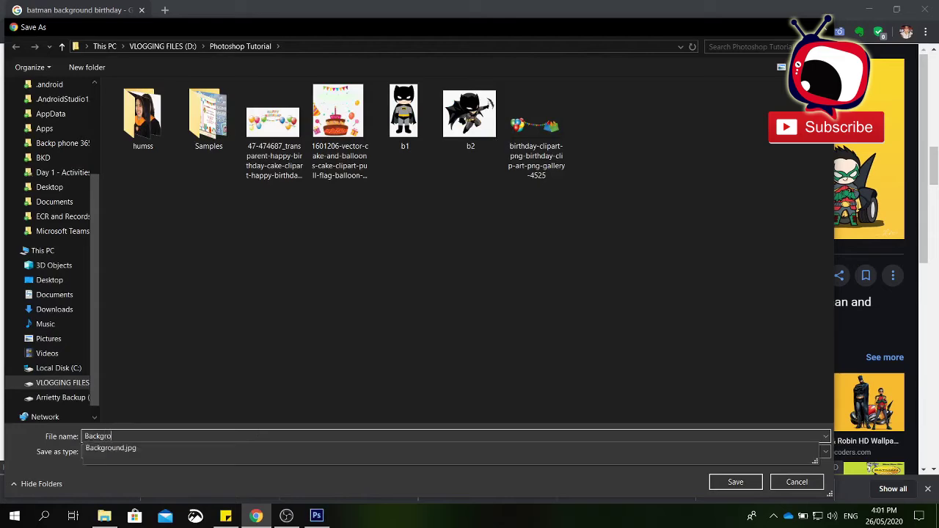
type("round 2")
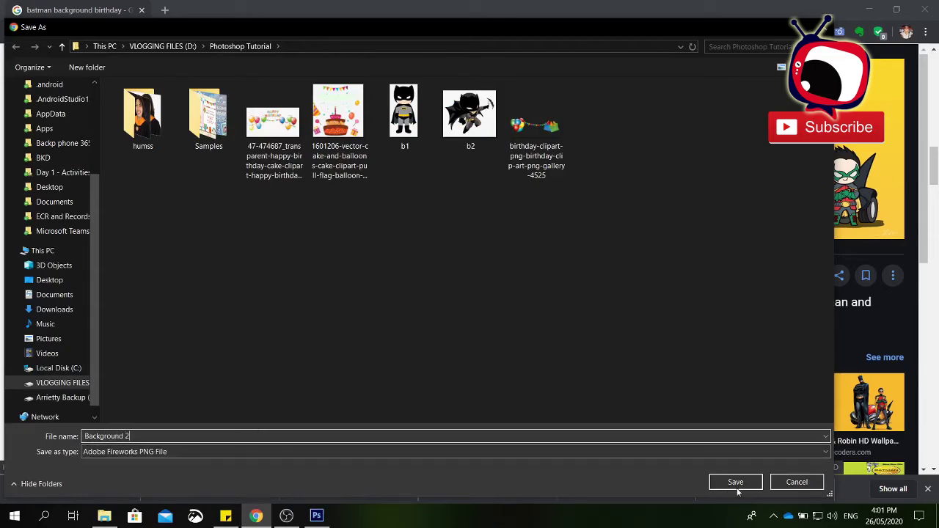
left_click(737, 488)
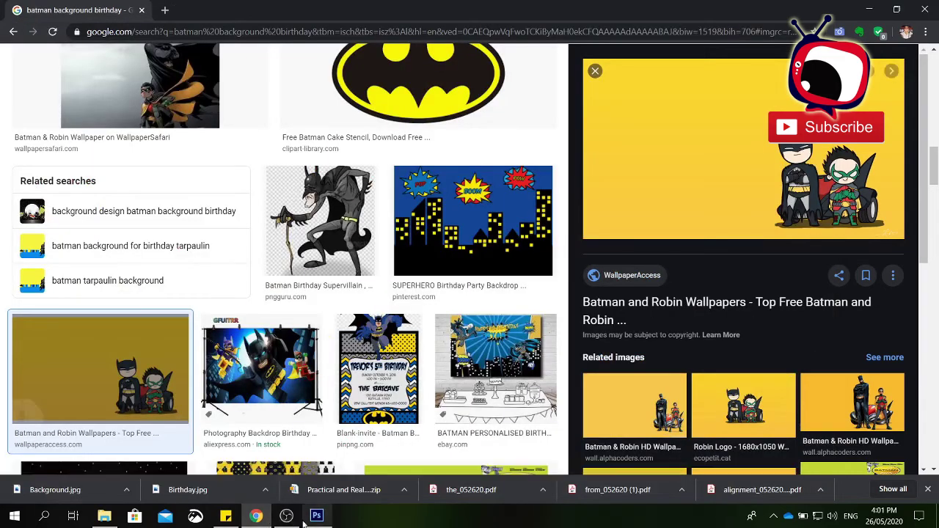
- Drag Background 2 from the Photoshop Tutorial folder into Photoshop to open it
left_click(105, 517)
scroll(649, 323, "down", 2)
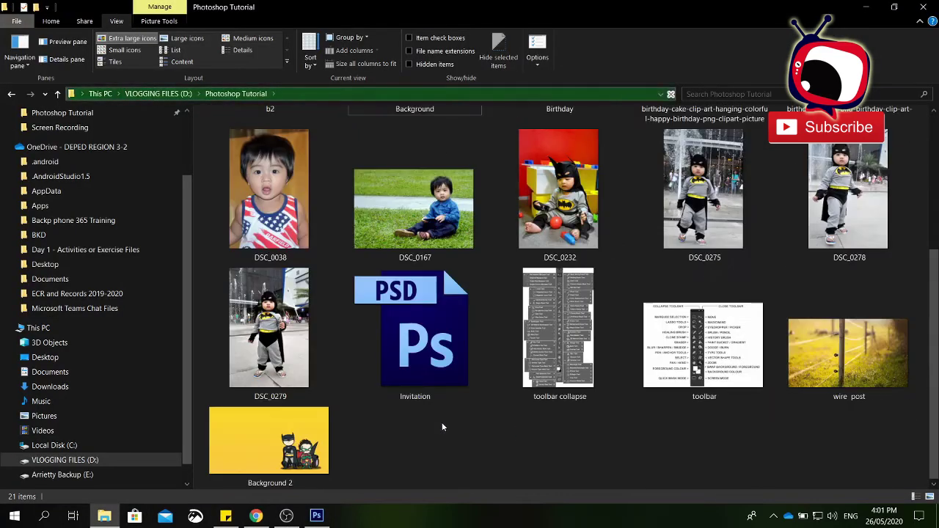
left_click(269, 440)
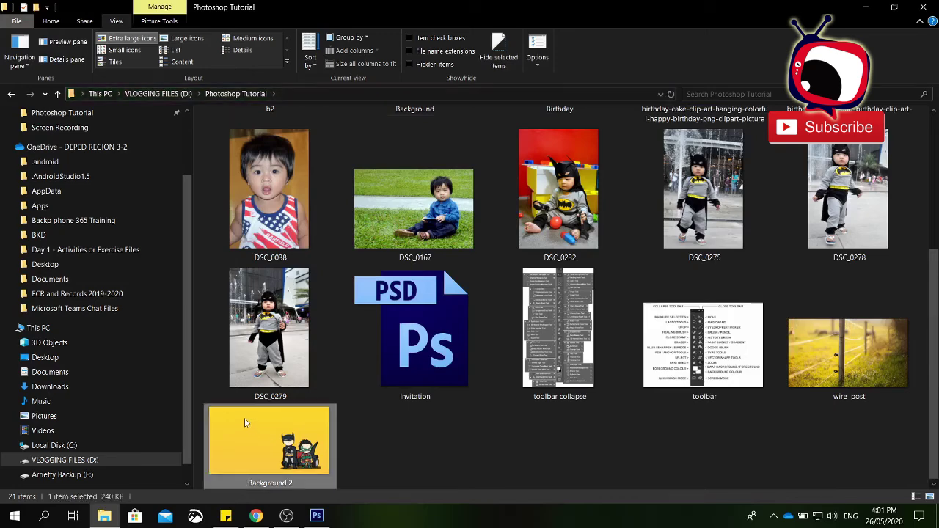
left_click_drag(246, 423, 345, 34)
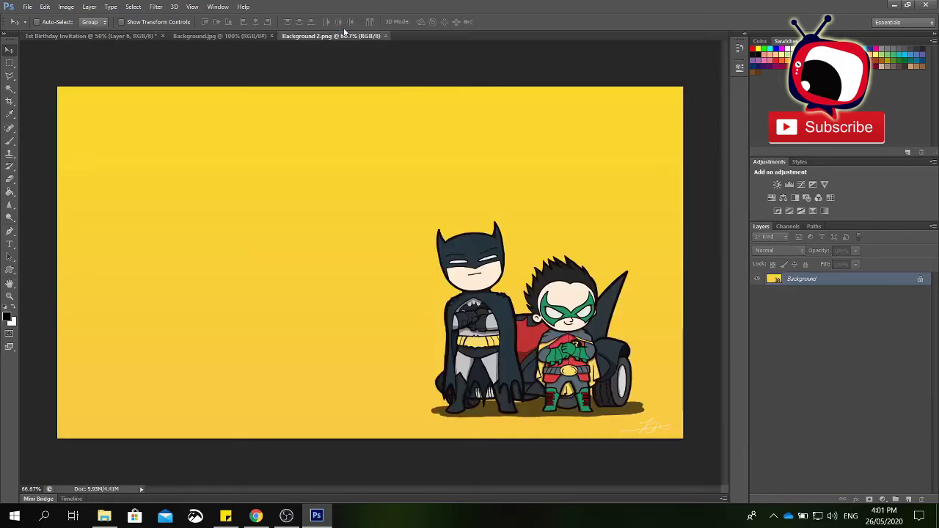
- Close the Background.jpg document and return to the 1st Birthday Invitation
left_click(255, 35)
left_click(271, 35)
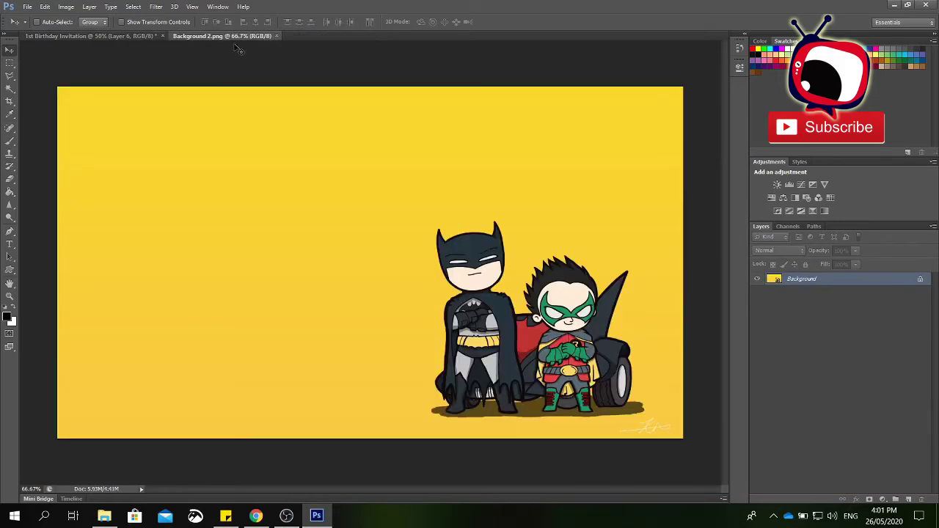
left_click(133, 34)
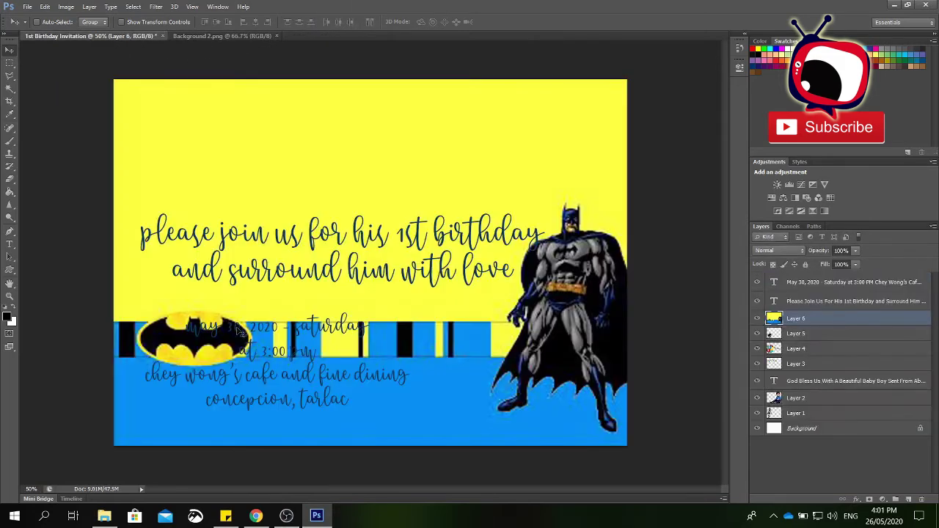
- Delete Layer 6, the old yellow-and-blue Batman background, from the invitation
left_click(832, 334)
left_click(835, 319)
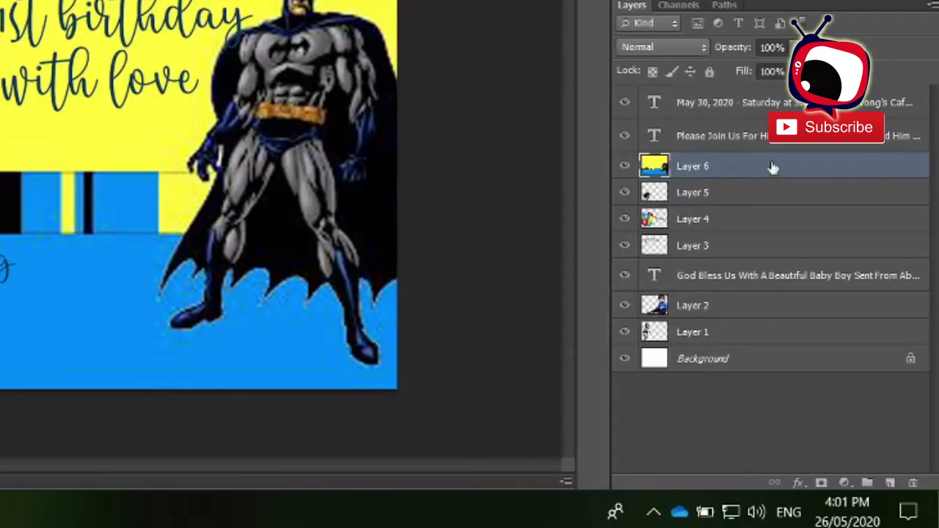
left_click_drag(771, 168, 914, 482)
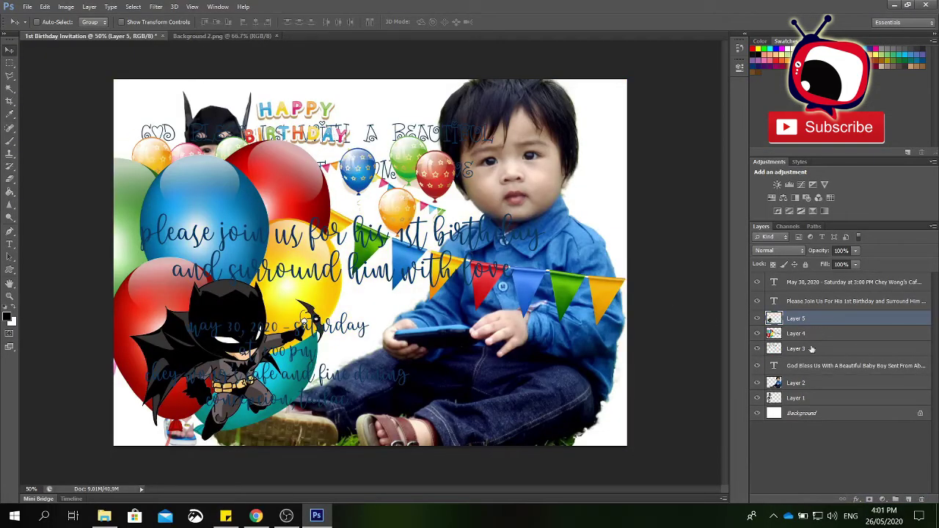
left_click(232, 36)
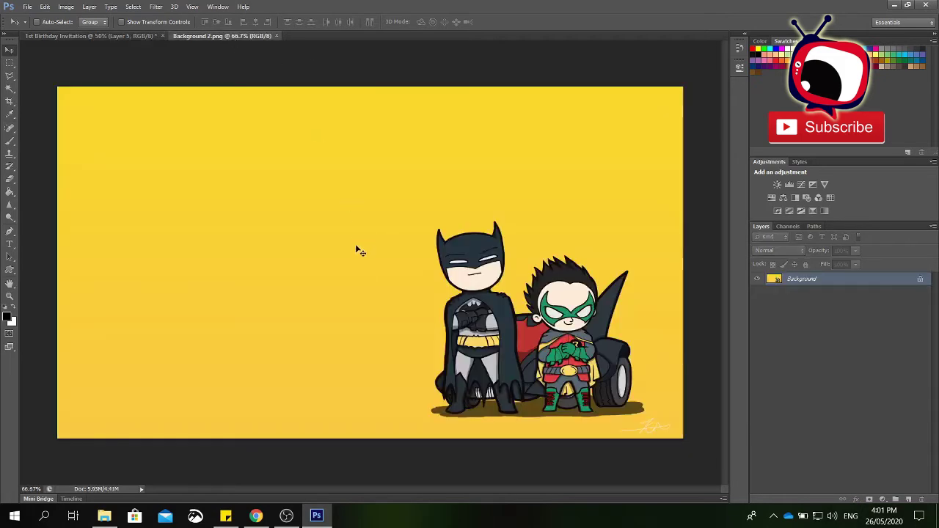
- Bring the Batman and Robin wallpaper in as Layer 6 and scale it to about 143% to fill the card
left_click_drag(383, 232, 396, 310)
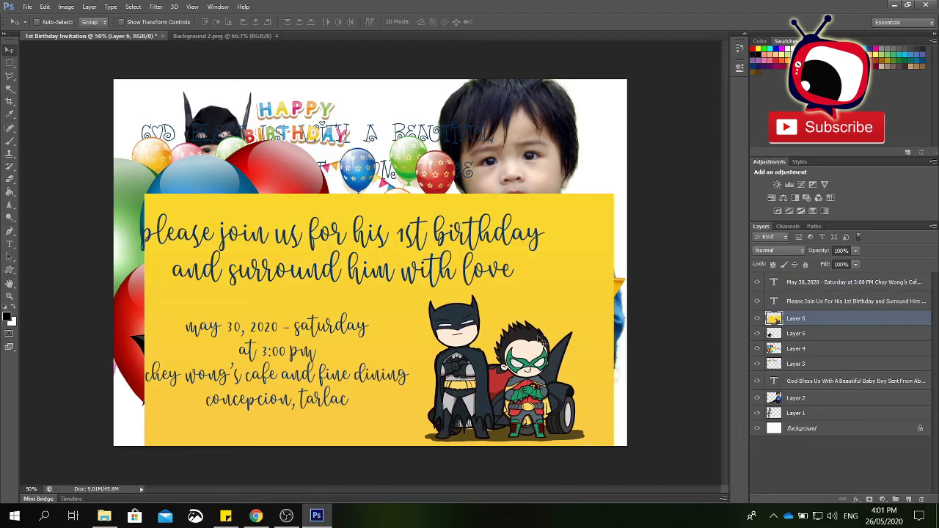
left_click_drag(529, 341, 548, 339)
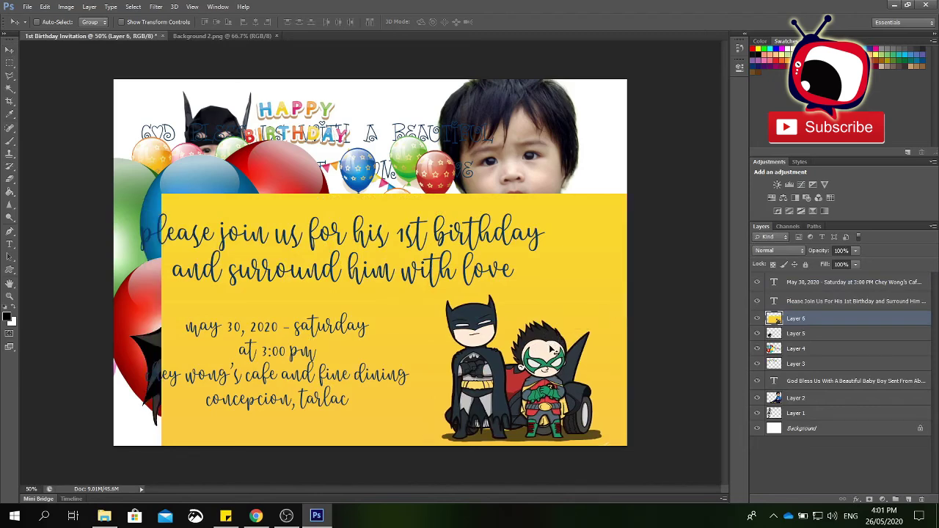
key("ctrl+t")
left_click_drag(161, 194, 18, 78)
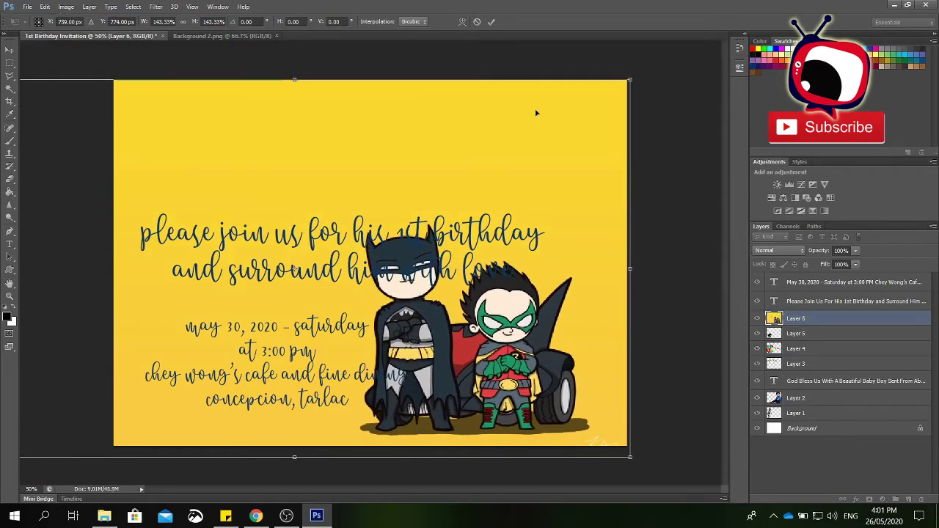
left_click(492, 23)
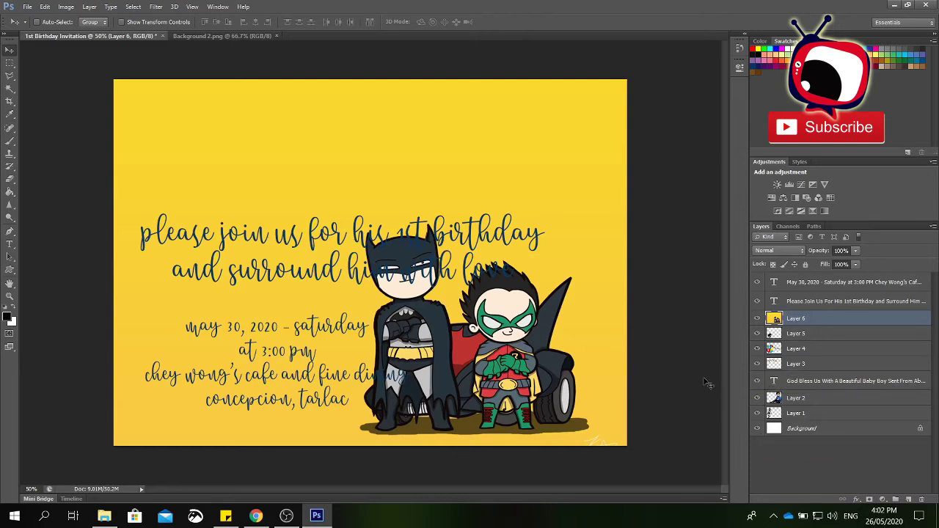
- Drag Layer 6 down to just above Background, behind the photos, balloons and clipart
left_click(827, 334)
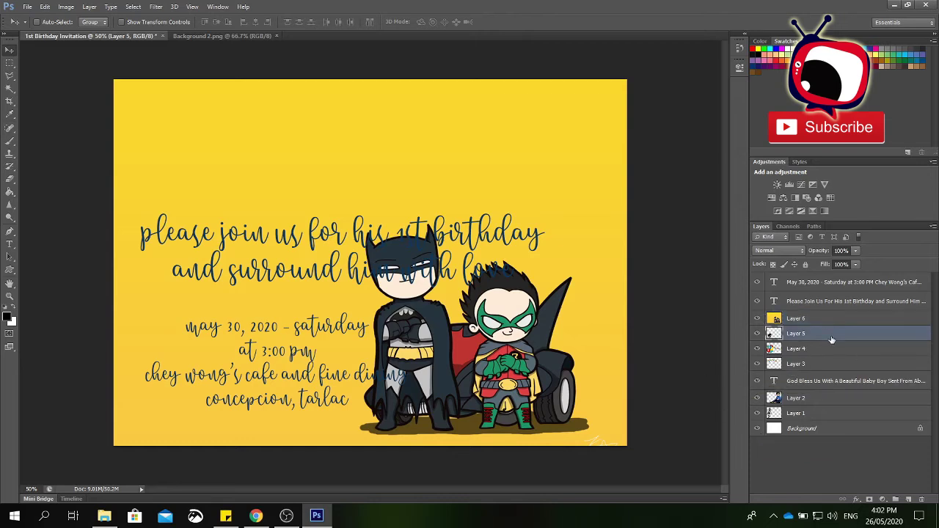
left_click(832, 320)
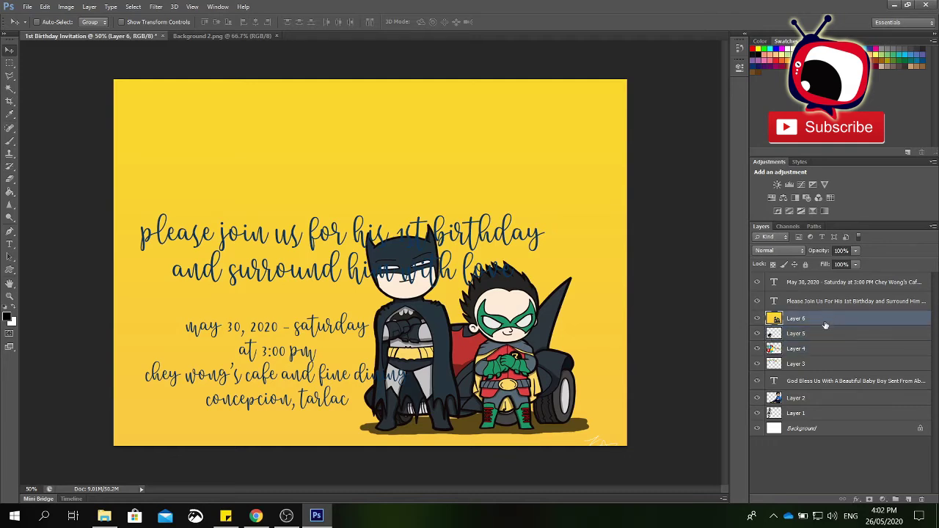
left_click_drag(823, 321, 825, 425)
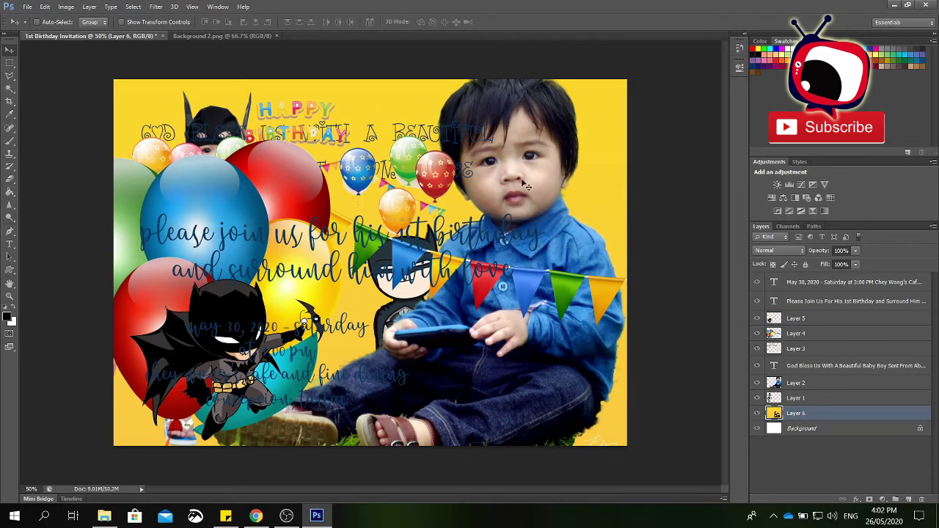
left_click(797, 383)
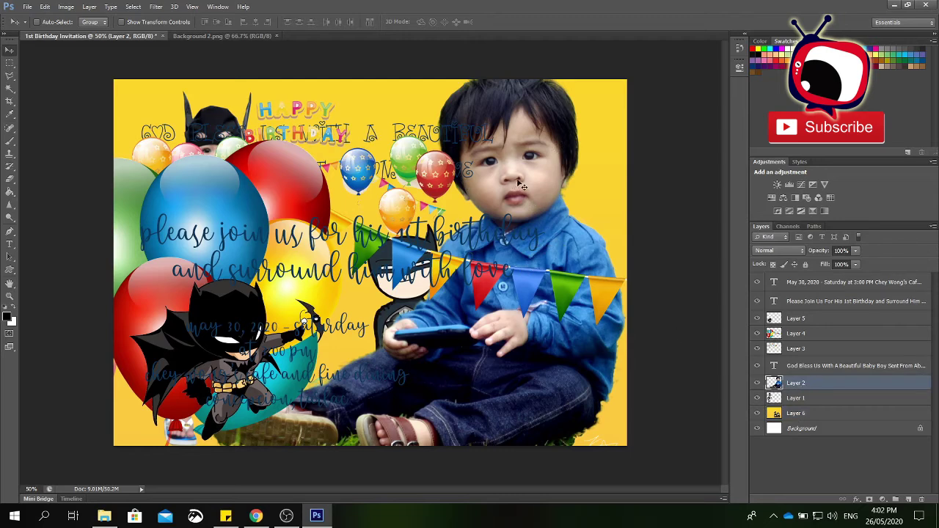
- Shrink the seated baby photo to about 47% in the bottom-right corner beside Robin
key("ctrl+t")
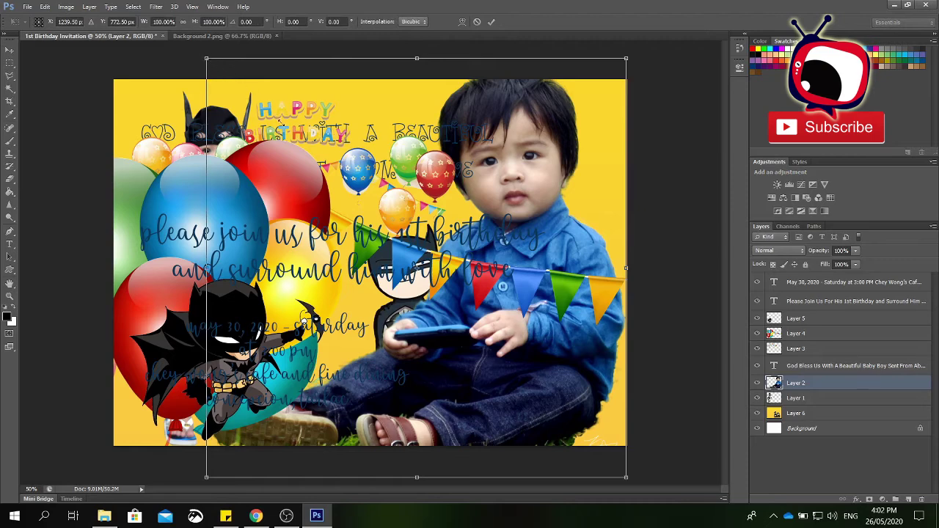
left_click_drag(206, 58, 405, 257)
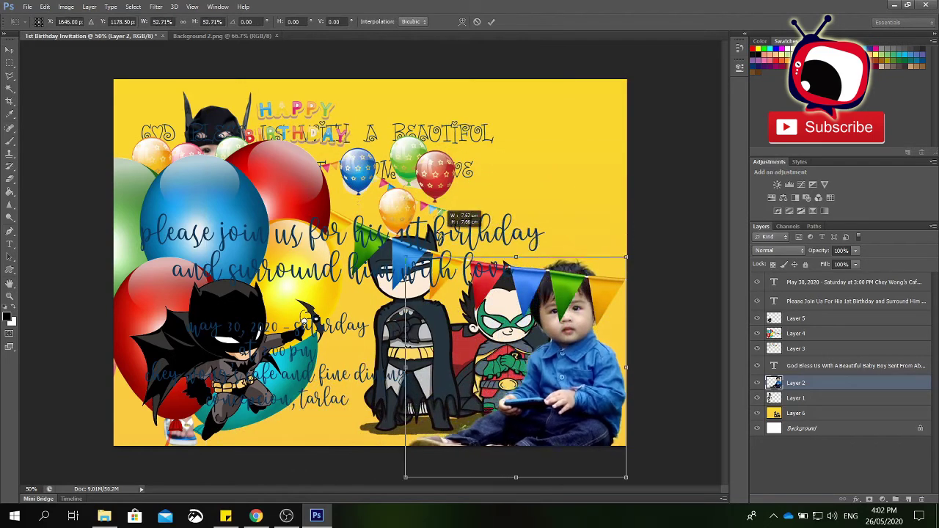
left_click_drag(439, 231, 459, 242)
left_click_drag(587, 419, 591, 394)
left_click_drag(435, 260, 432, 261)
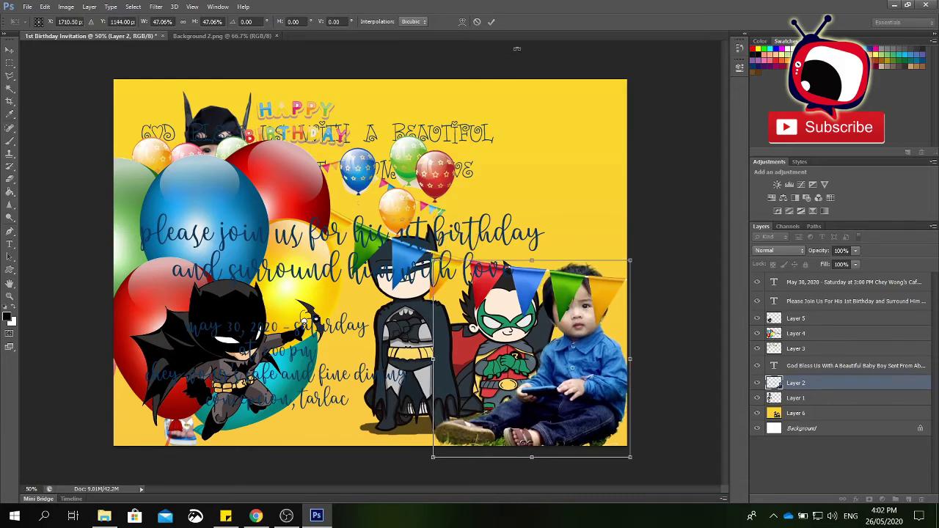
key("Return")
- Scale the large balloon cluster down to about a third and place it at the lower left
left_click(398, 222, "ctrl")
left_click_drag(398, 222, 478, 190)
key("ctrl+t")
key("ctrl+minus")
left_click_drag(254, 373, 555, 262)
left_click_drag(639, 224, 331, 327)
- Move the Layer 3 balloon group right and shrink it to about 60% beside Happy Birthday
left_click(491, 22)
left_click(798, 350)
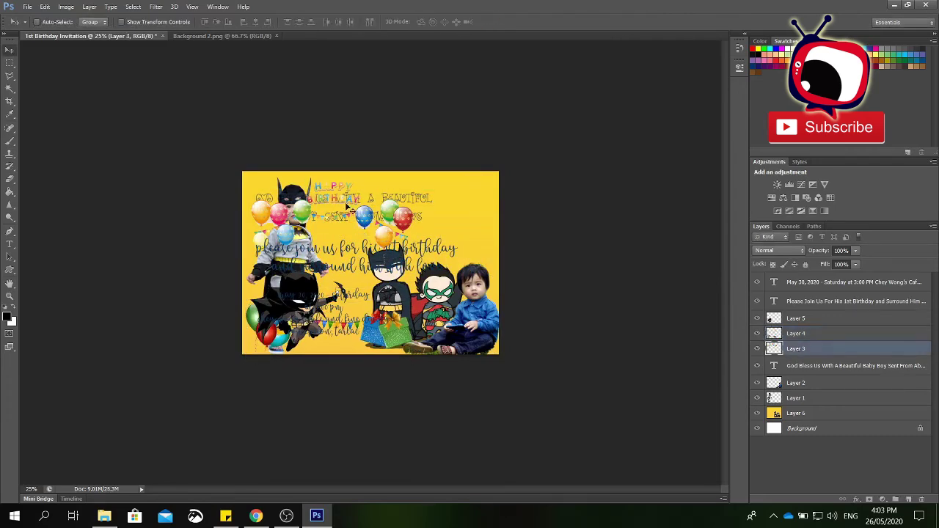
left_click_drag(389, 235, 460, 227)
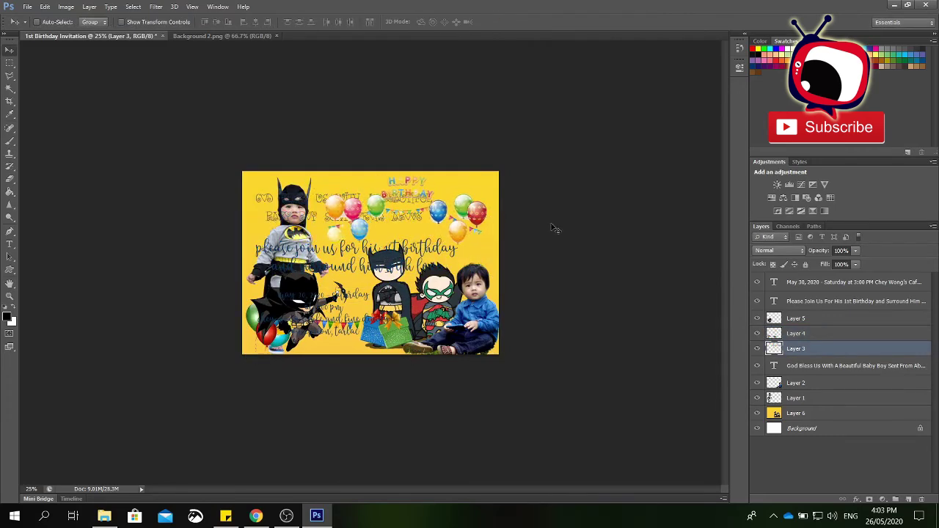
key("ctrl+plus")
key("ctrl+t")
left_click_drag(606, 220, 459, 175)
left_click(492, 22)
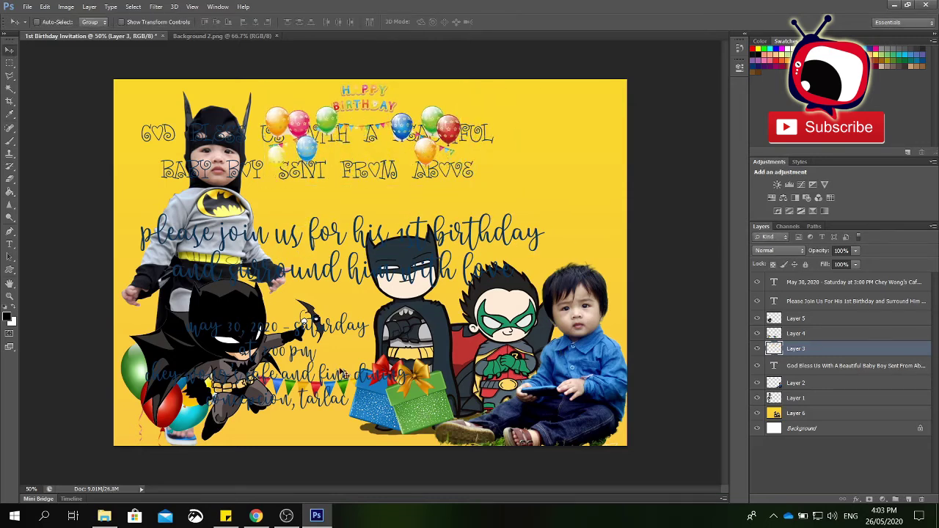
left_click(350, 178)
- Shift the God Bless Us headline right and raise its layer to the top of the stack
left_click_drag(443, 187, 546, 197)
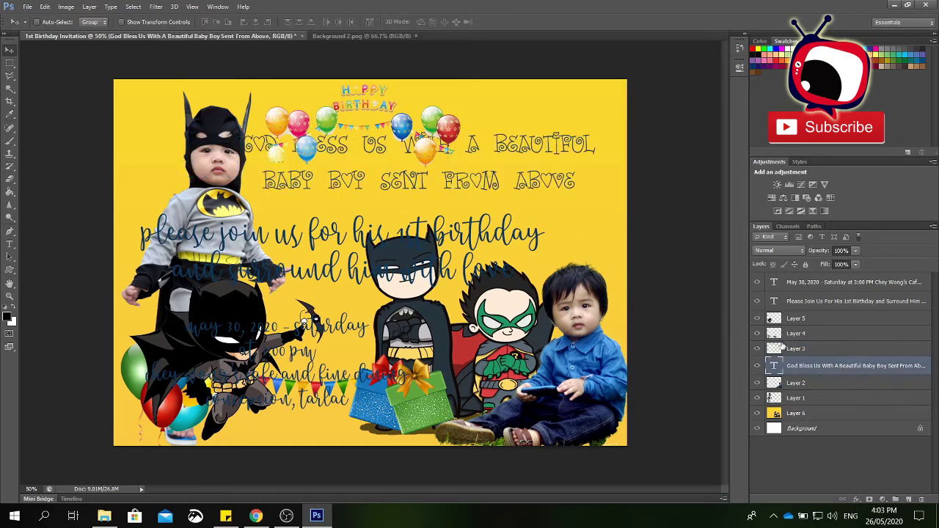
left_click_drag(824, 366, 822, 283)
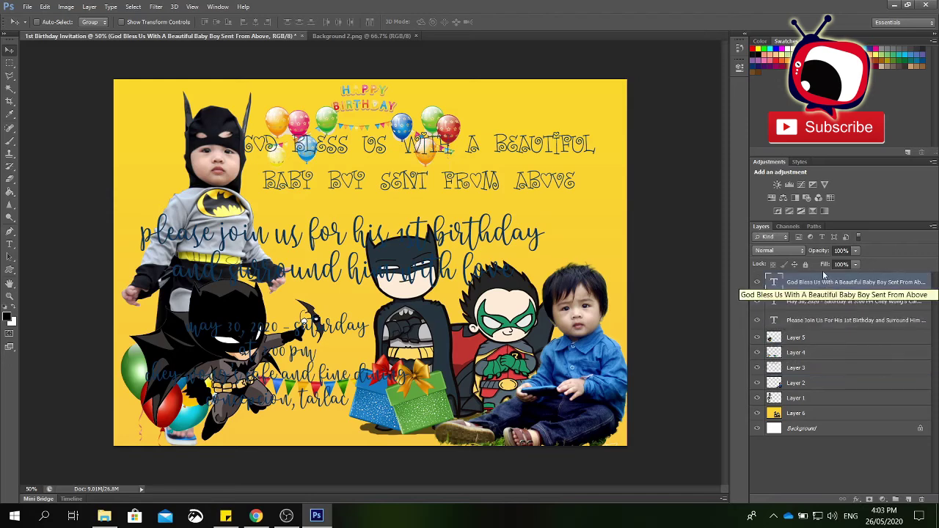
right_click(831, 289)
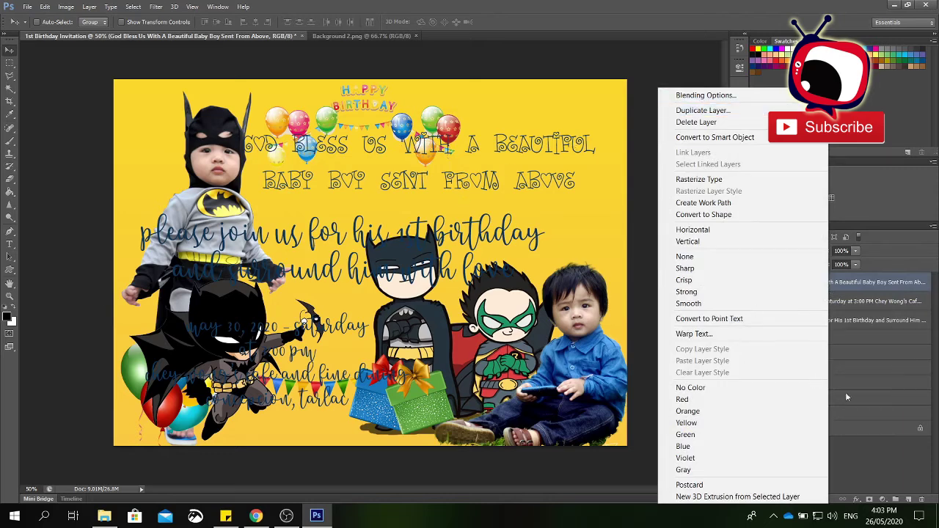
left_click(890, 291)
right_click(889, 290)
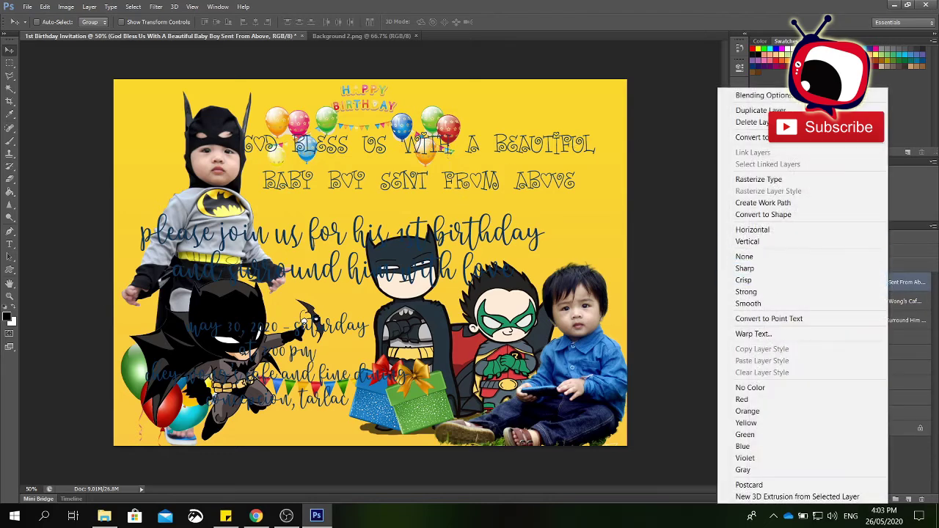
key("Escape")
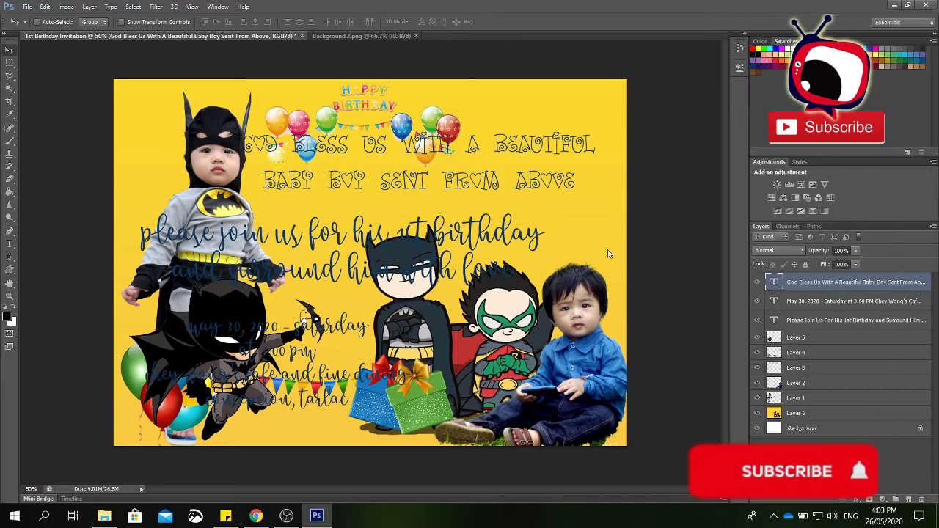
- Add a 10 px near-white (fbfbfb) stroke to the God Bless Us headline and nudge it right and down
double_click(888, 286)
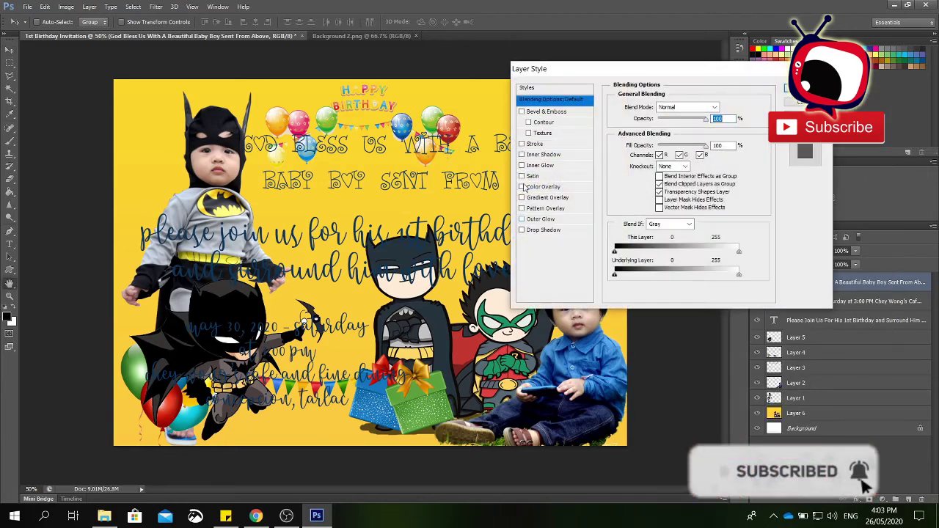
left_click(532, 145)
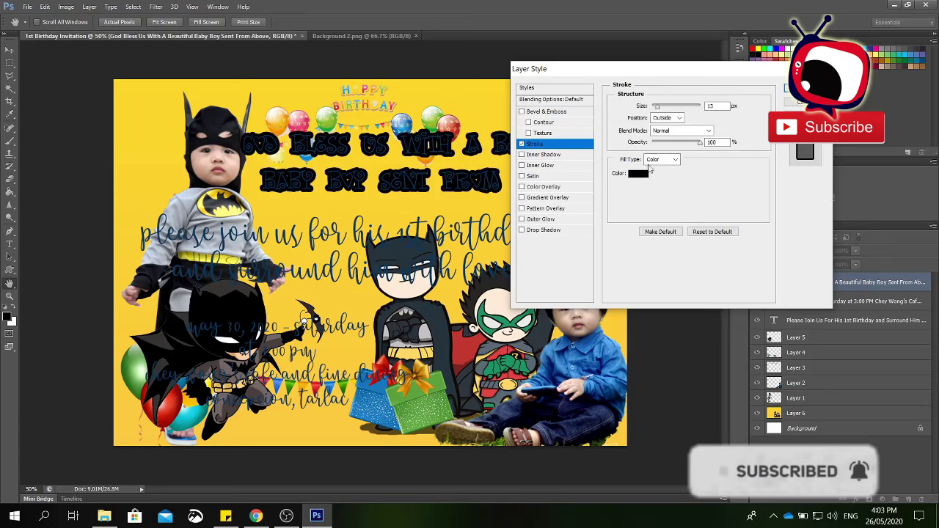
left_click(638, 175)
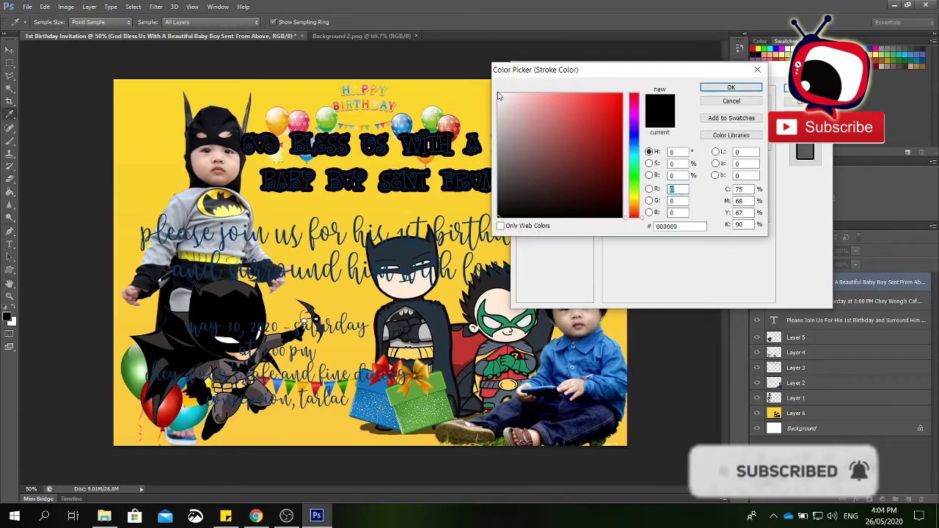
left_click(499, 95)
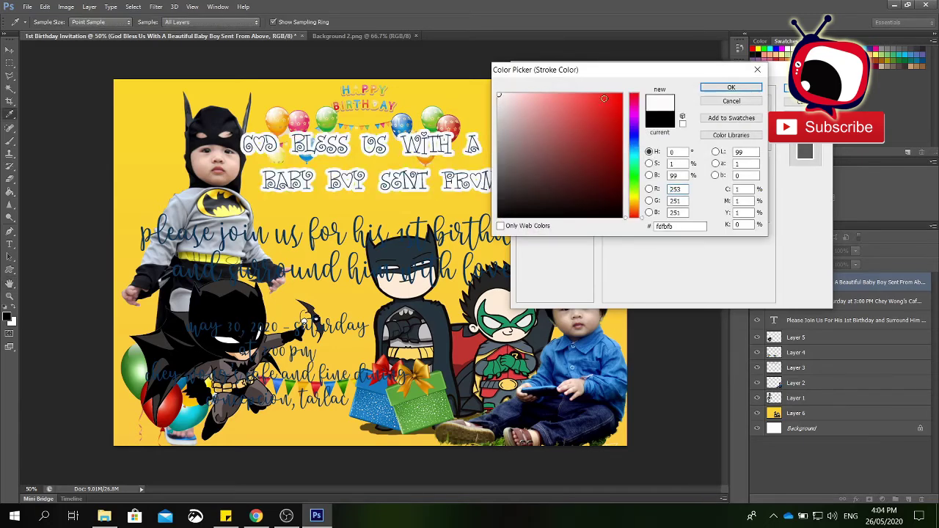
left_click(726, 89)
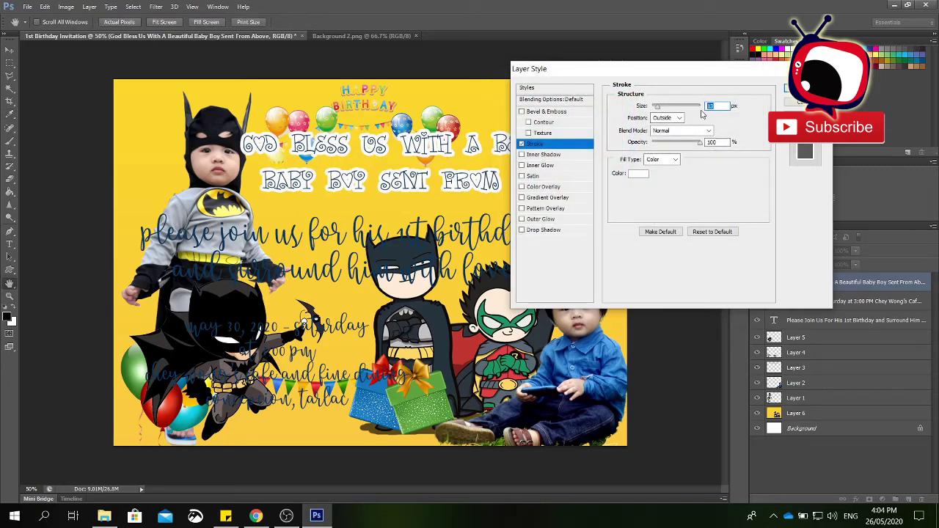
type("10")
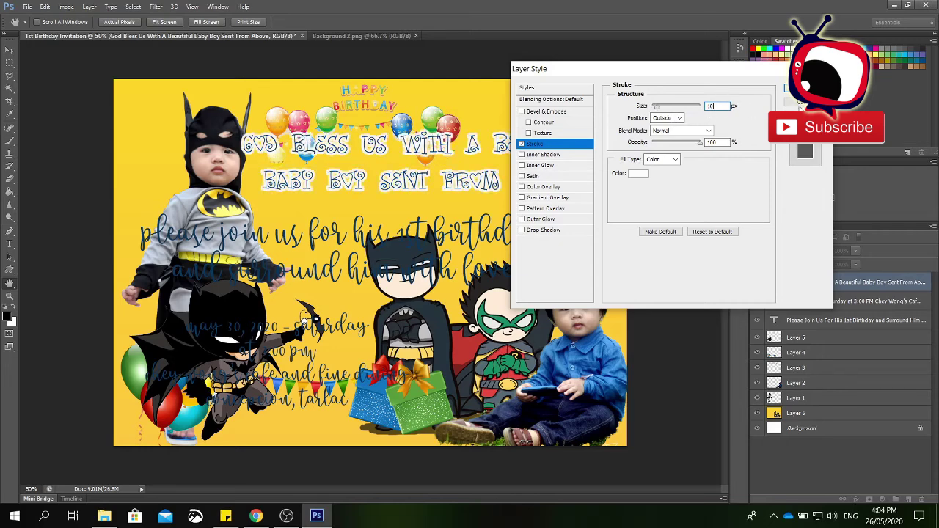
key("Return")
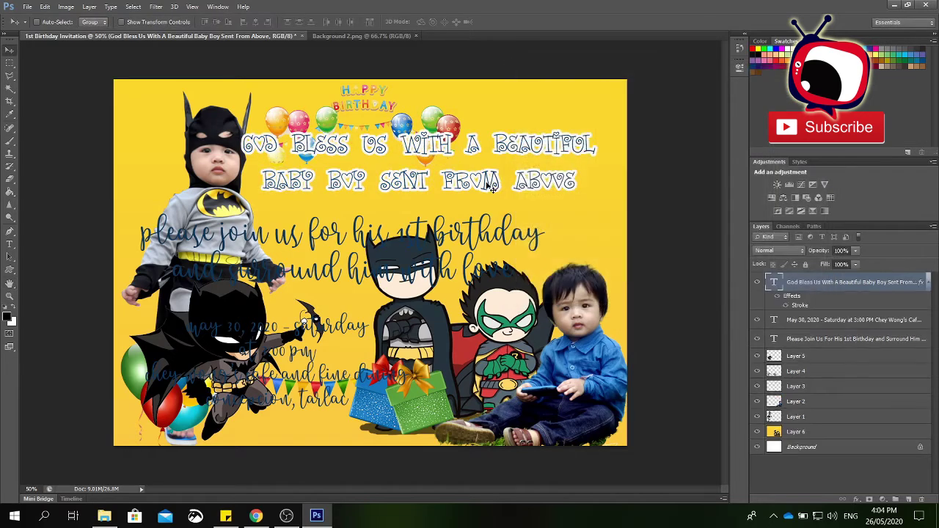
left_click_drag(492, 187, 504, 198)
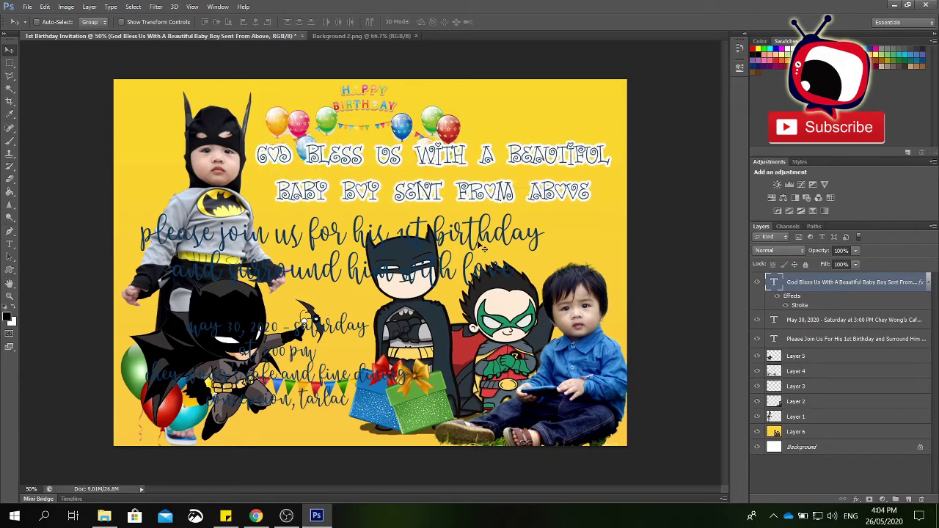
- Move the Please Join Us text right and give it a white outline stroke
left_click_drag(485, 249, 534, 253)
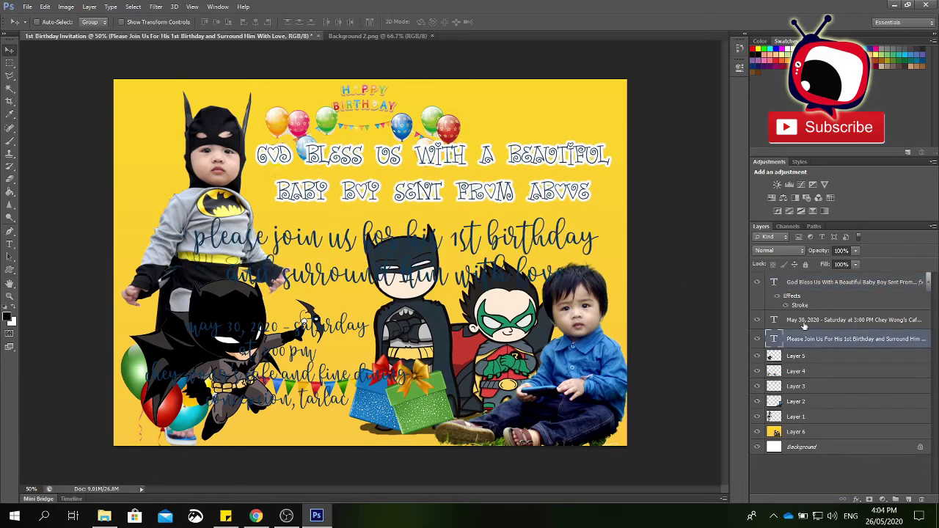
right_click(812, 344)
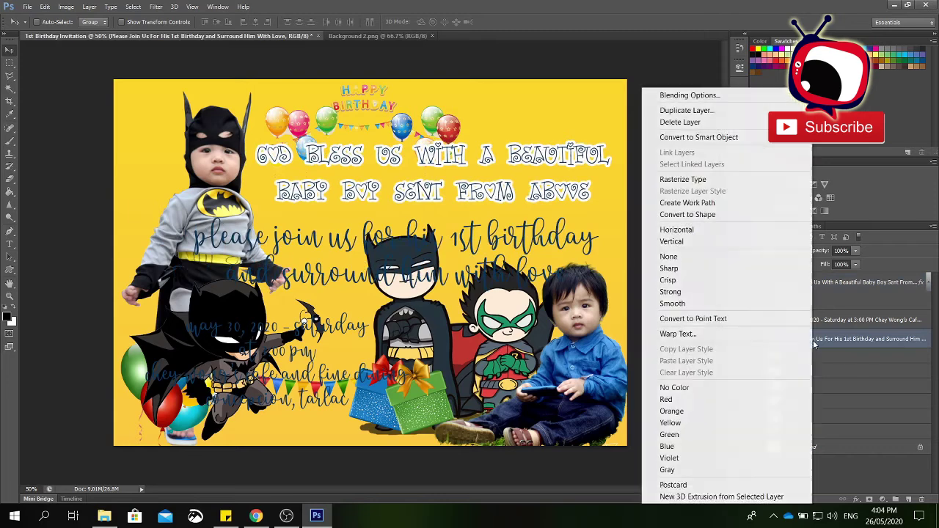
left_click(706, 100)
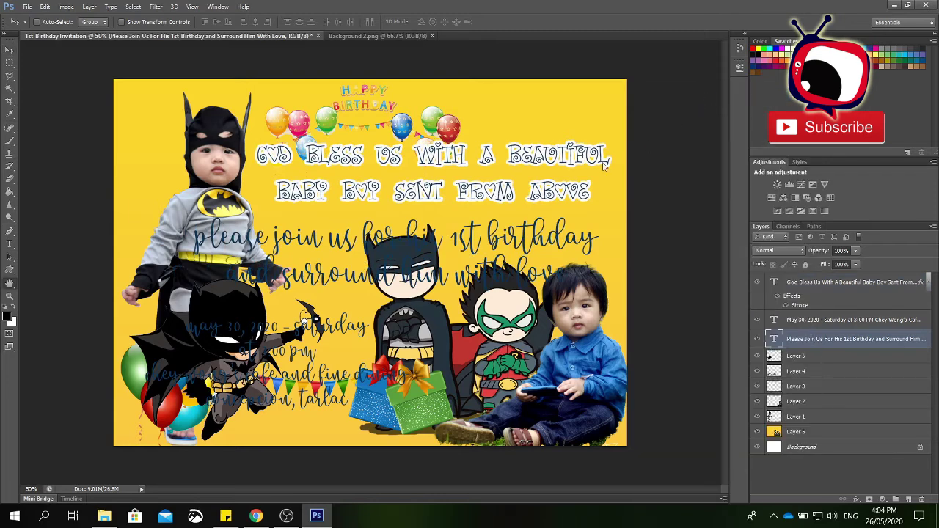
left_click(538, 143)
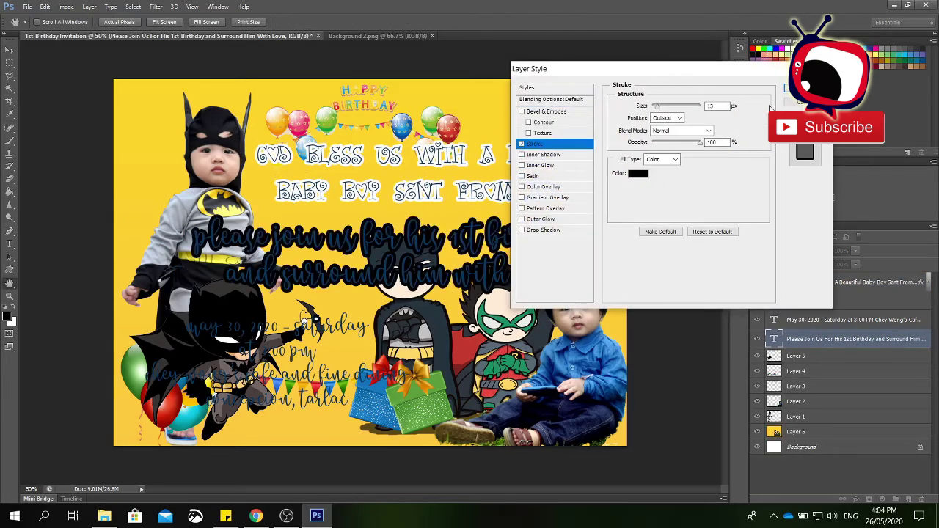
left_click(640, 175)
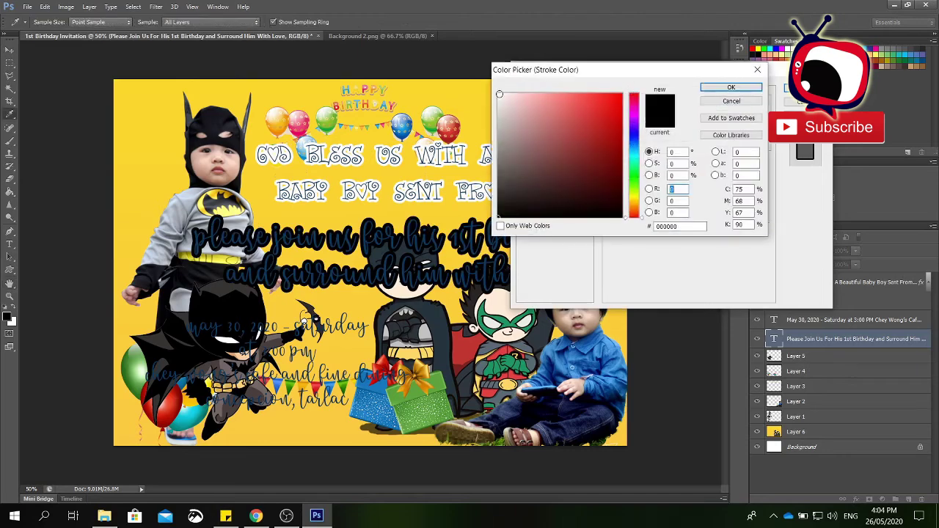
left_click(499, 94)
left_click(731, 87)
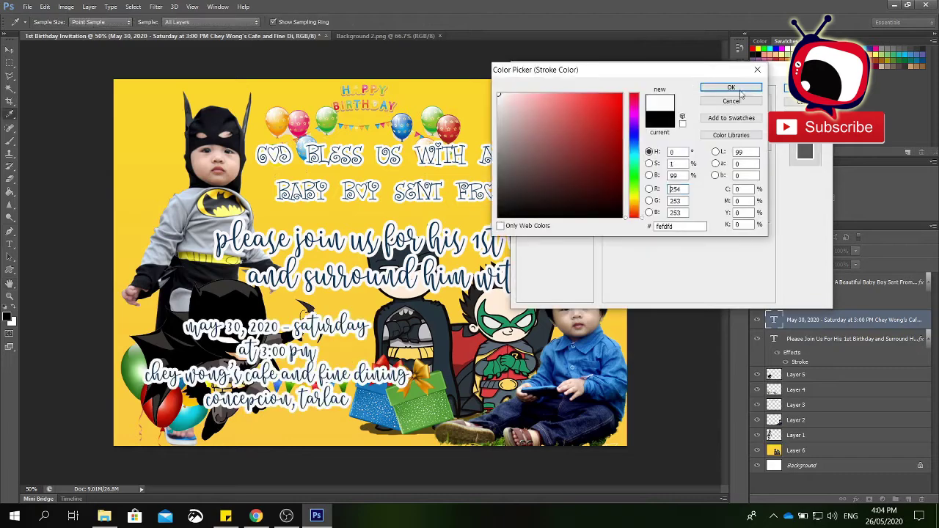
left_click(731, 88)
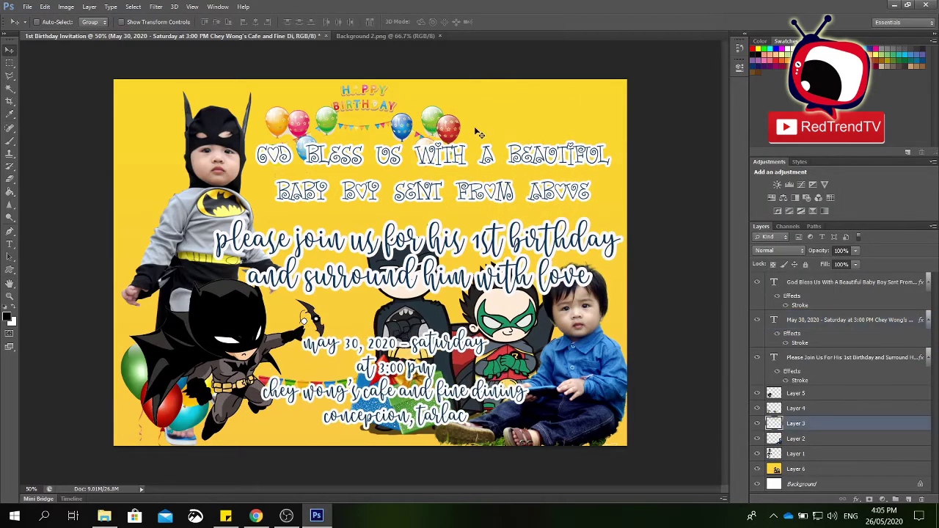
- Reduce the God Bless Us headline's font size and reposition it with the balloons below the banner
left_click_drag(478, 134, 535, 139)
left_click(774, 285)
double_click(774, 285)
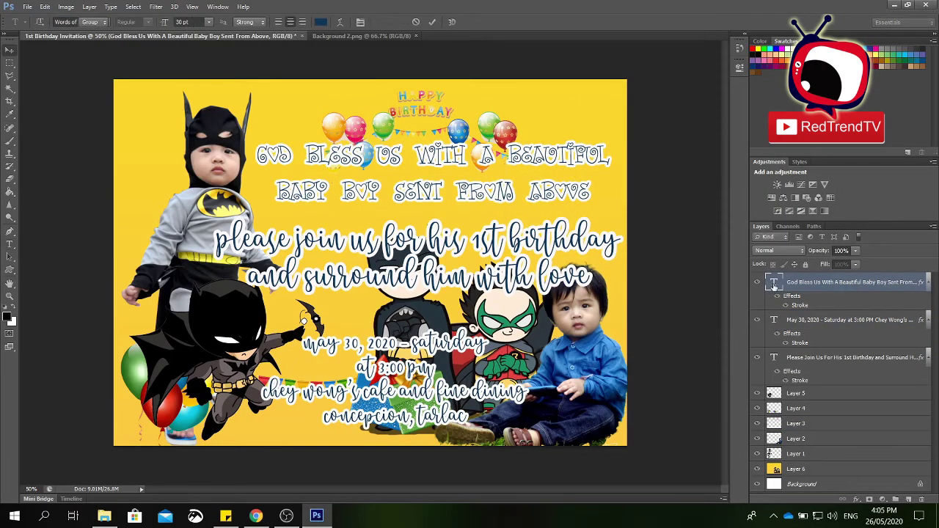
left_click(209, 22)
left_click(200, 146)
key("Down")
key("ctrl+Return")
left_click_drag(470, 177, 491, 190)
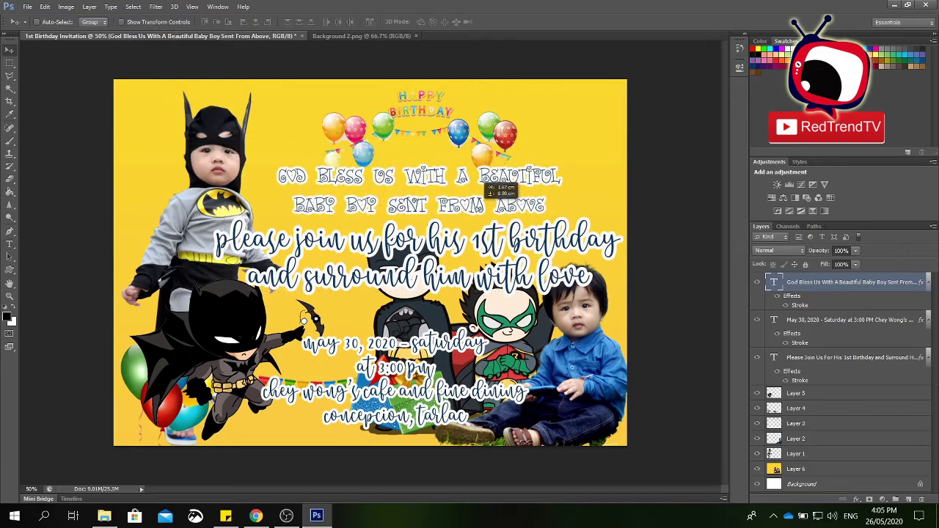
left_click_drag(426, 132, 419, 127)
left_click_drag(411, 176, 402, 173)
- Make the Please Join Us text smaller and move the date and venue block up and right
left_click(773, 358)
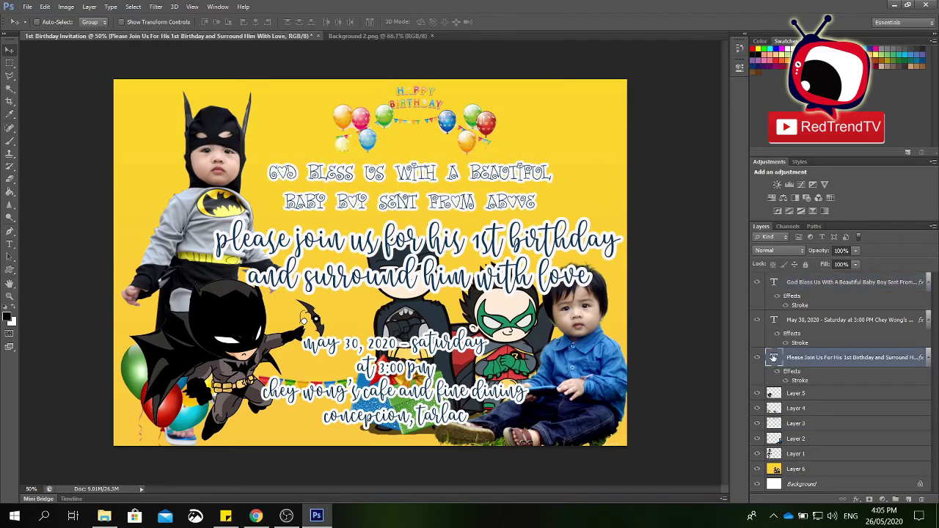
double_click(774, 358)
key("ctrl+shift+comma")
key("ctrl+shift+comma")
key("ctrl+shift+comma")
key("ctrl+Return")
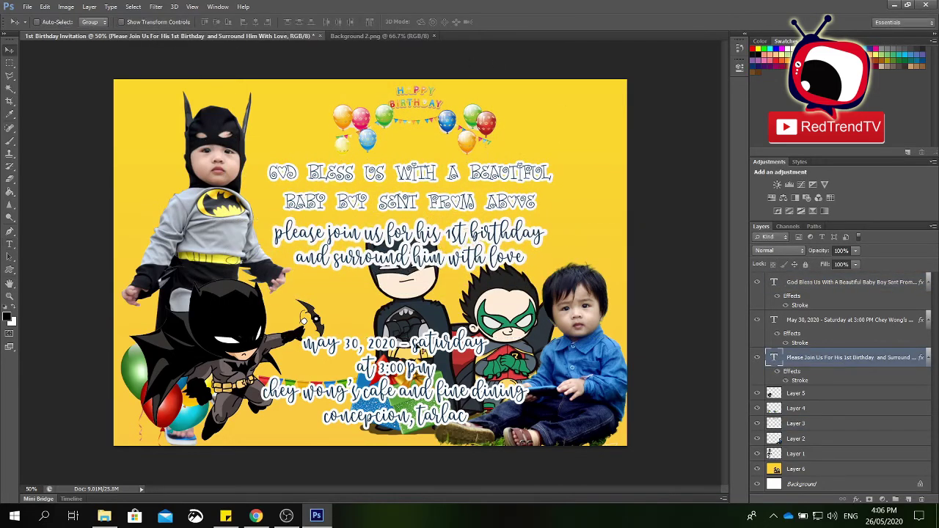
left_click(843, 320)
left_click_drag(396, 367, 409, 358)
- Hide the lower balloons and gifts, and shrink the flying Batman to 69% at the top-right
left_click(795, 408)
left_click(757, 408)
left_click(768, 394)
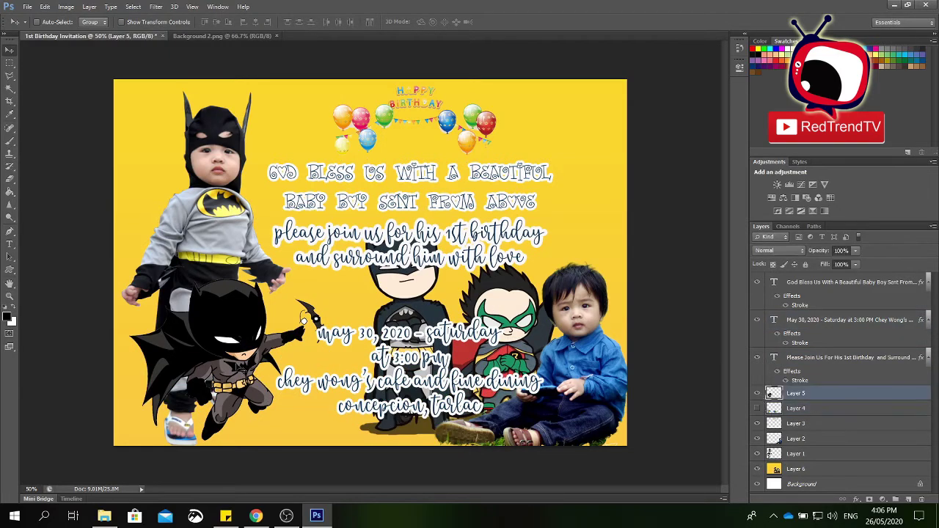
key("ctrl+t")
left_click_drag(326, 443, 262, 388)
left_click_drag(202, 320, 555, 132)
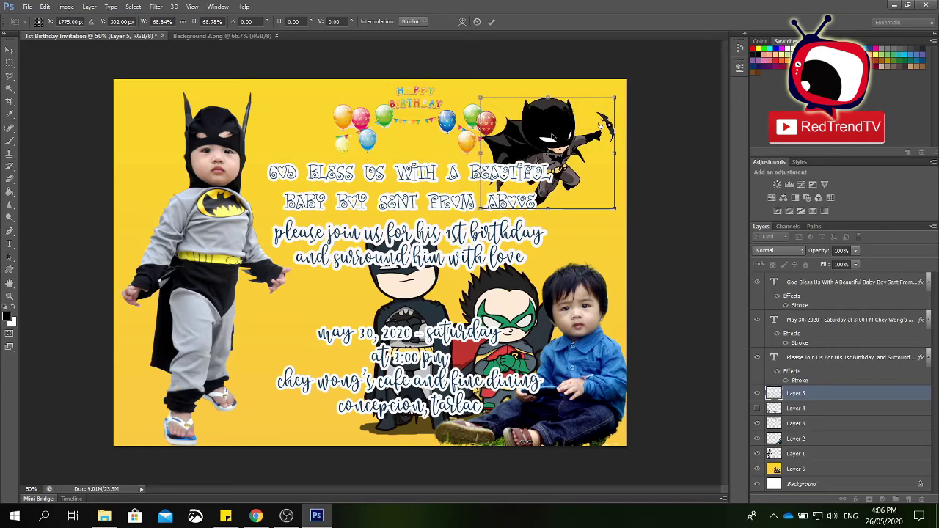
- Flip the flying Batman horizontally with Edit > Transform > Flip Horizontal, nudge it right and commit
left_click(45, 7)
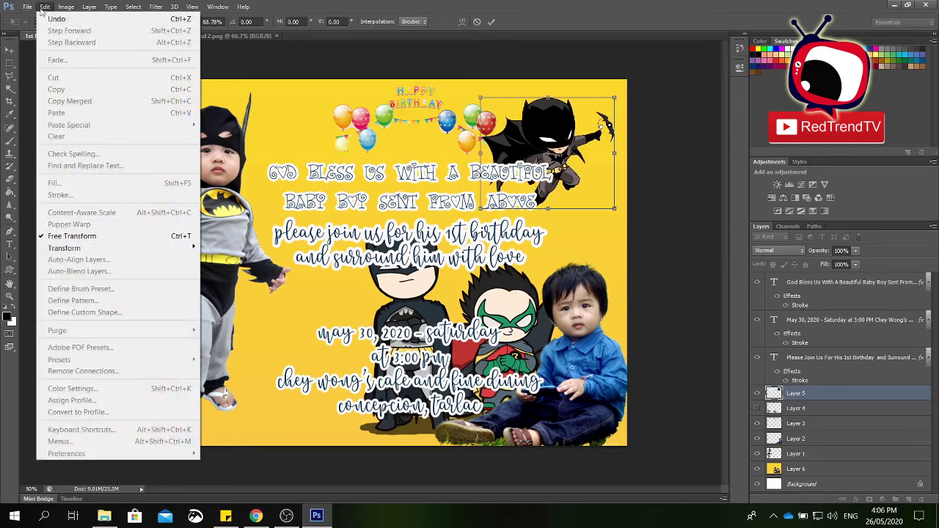
left_click(44, 6)
left_click(44, 7)
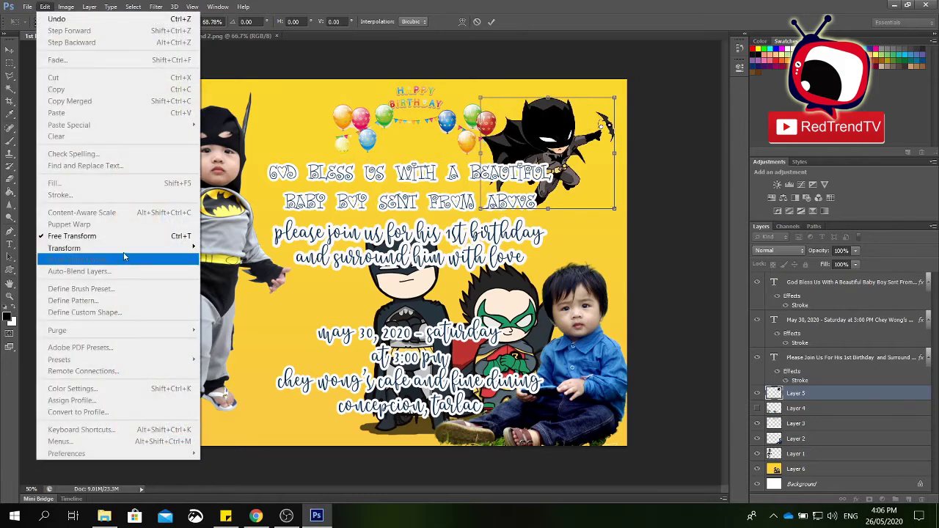
mouse_move(126, 250)
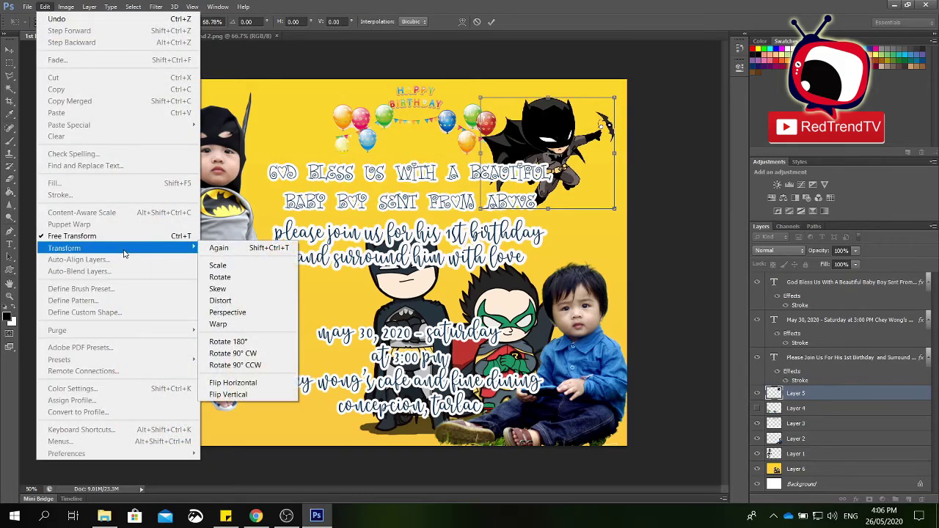
left_click(256, 382)
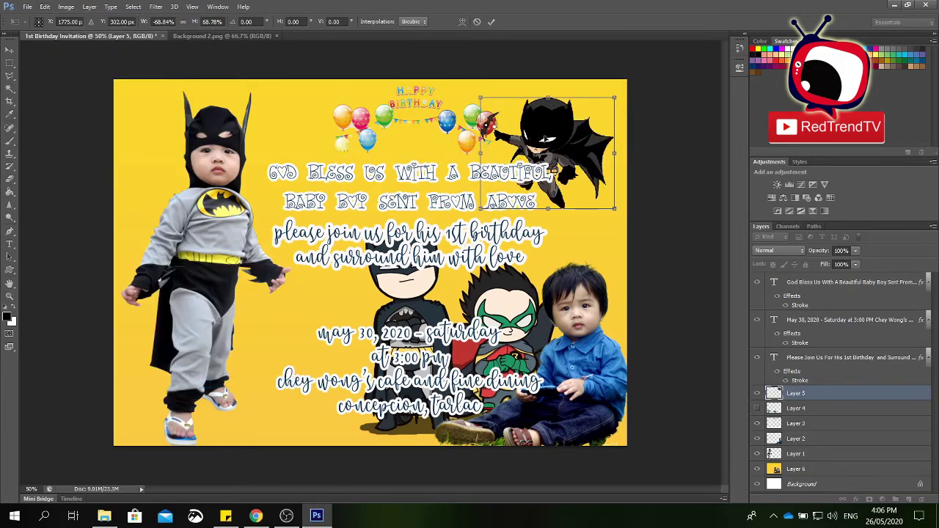
left_click_drag(547, 129, 550, 128)
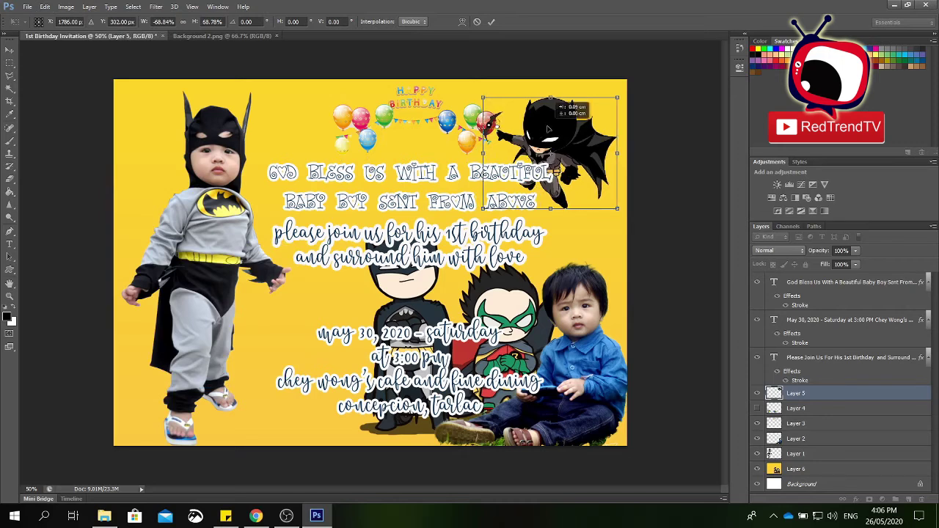
left_click(492, 22)
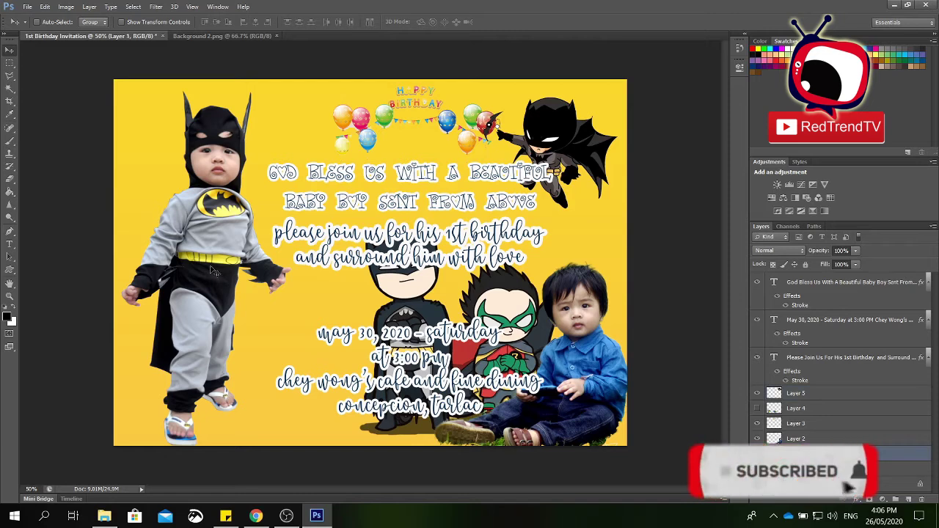
- Give the Batman-costume baby photo a white Outer Glow (spread 19%, size 57 px) with no stroke
mouse_move(212, 271)
left_mouse_down()
mouse_move(204, 262)
mouse_move(212, 265)
left_mouse_up()
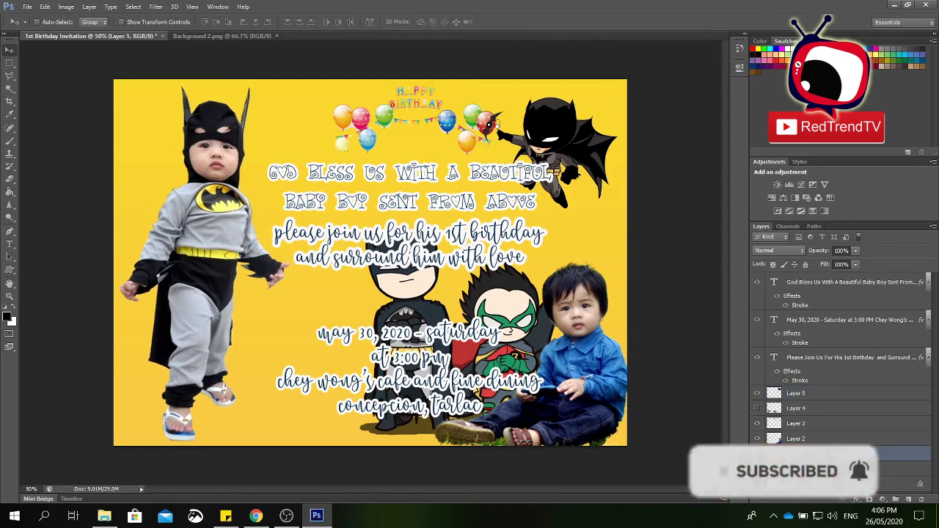
right_click(807, 454)
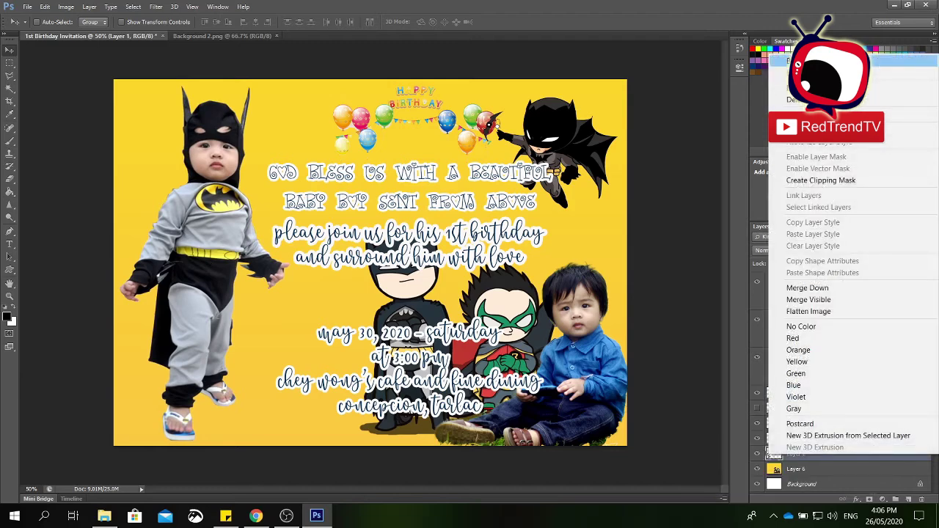
left_click(761, 122)
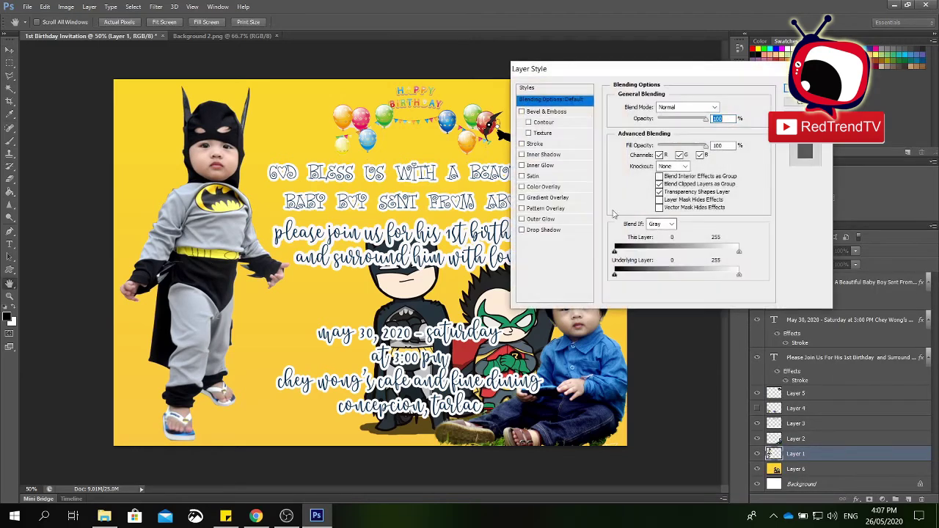
left_click(539, 147)
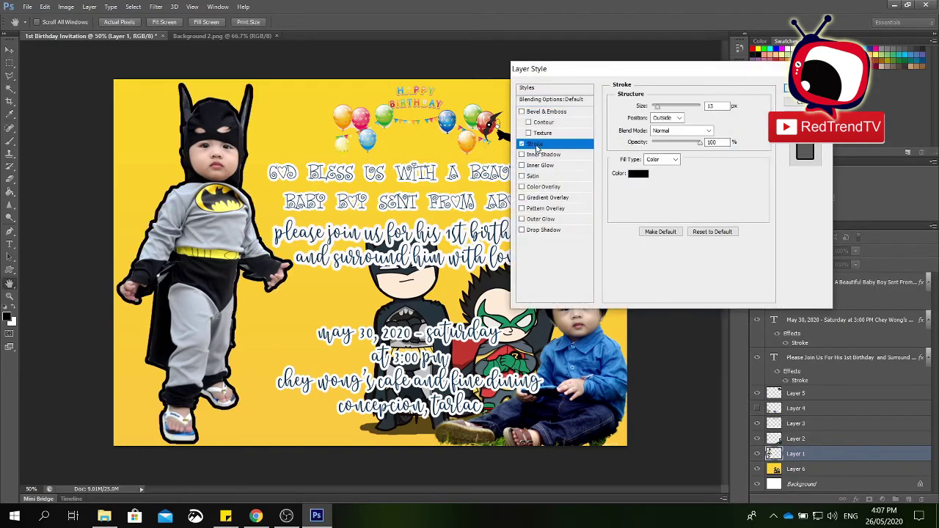
left_click(521, 144)
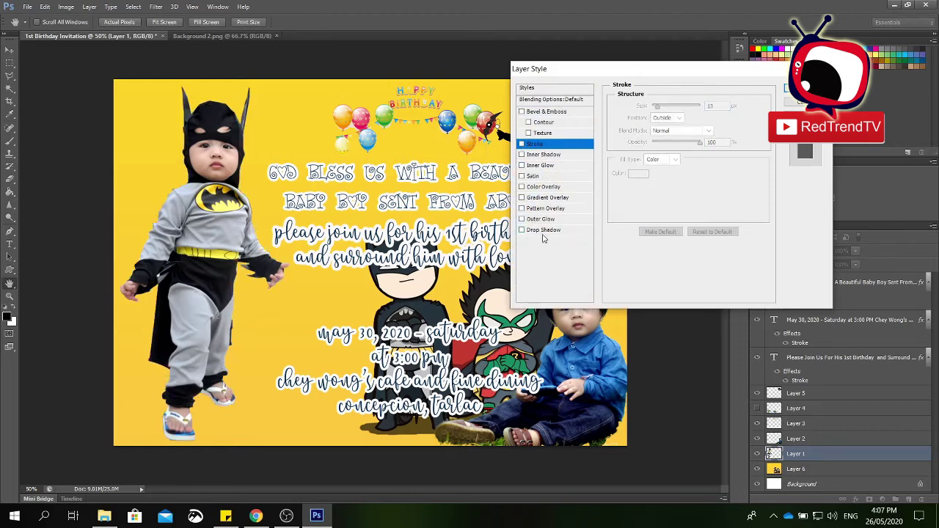
left_click(521, 220)
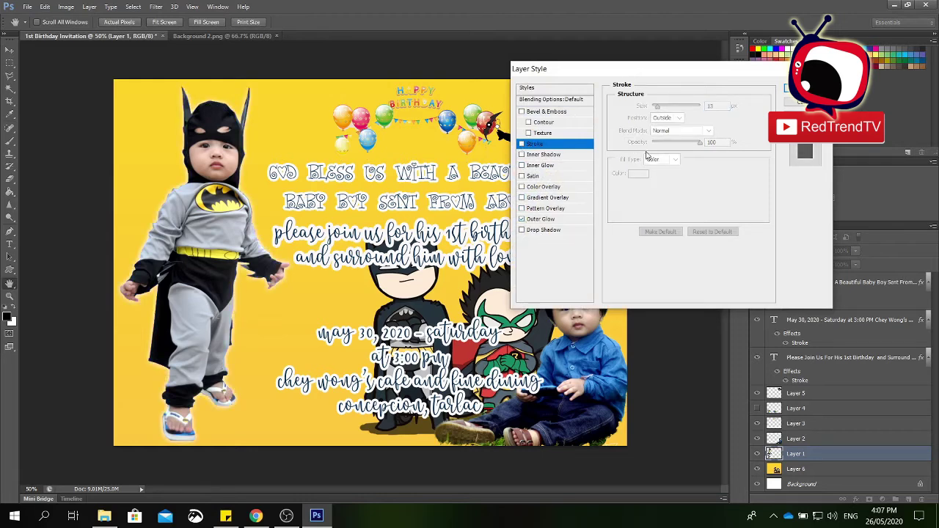
left_click(554, 219)
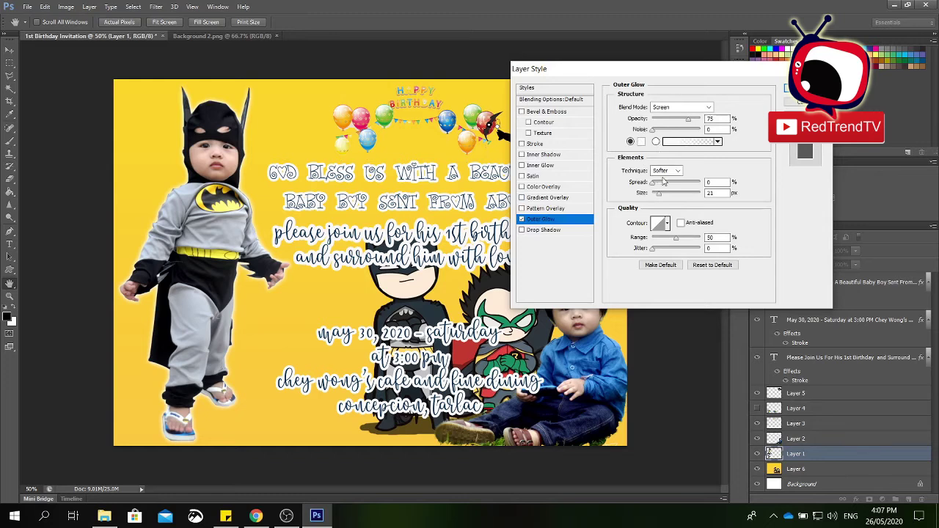
left_click_drag(654, 184, 667, 198)
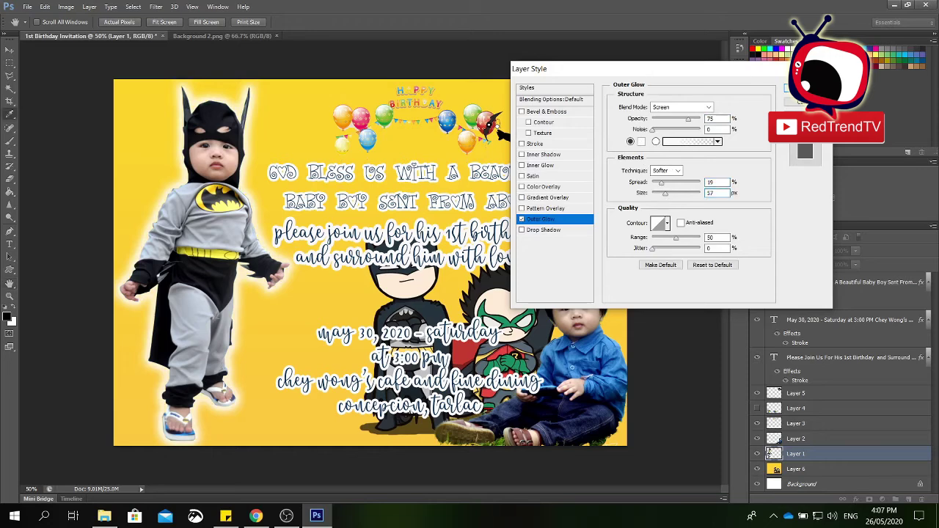
left_click(793, 89)
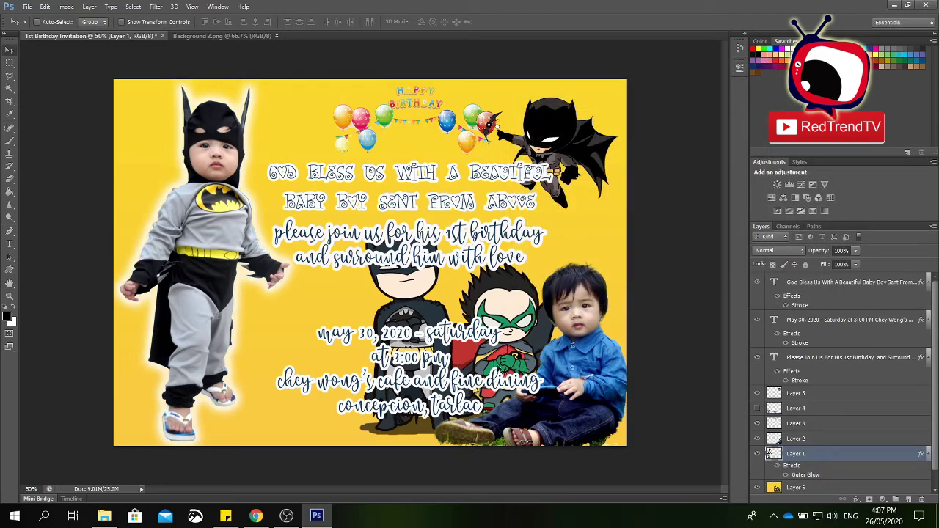
- Move the date and venue text lower left and enlarge the balloons graphic to 173%
left_click_drag(431, 386, 303, 396)
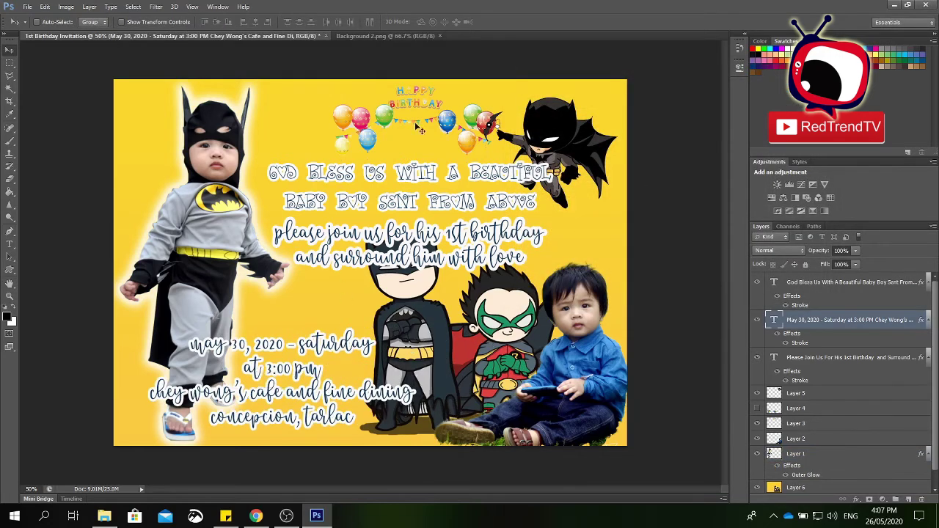
left_click(415, 122)
scroll(803, 394, "down", 1)
left_click_drag(448, 122, 450, 173)
key("ctrl+bracketleft")
key("ctrl+bracketleft")
key("ctrl+t")
left_click(491, 22)
- Reposition the blessing heading beneath the balloons, then nudge the date text and reduce its font size
left_click_drag(453, 260, 342, 347)
left_click(780, 328)
key("shift+Left")
key("shift+Left")
key("shift+Left")
key("shift+Left")
key("shift+Left")
key("shift+Left")
key("shift+Down")
double_click(774, 319)
left_click(266, 22)
left_click(247, 121)
left_click(843, 358)
left_click(455, 199)
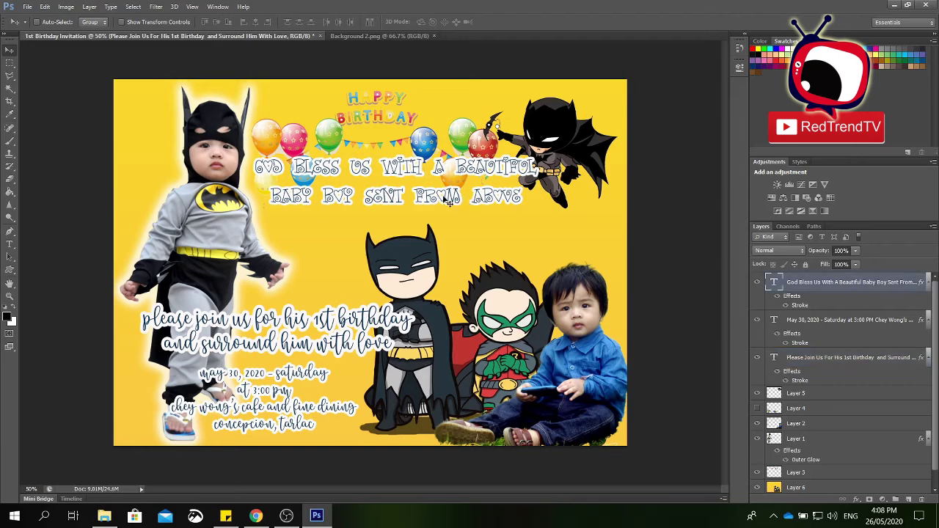
left_click_drag(452, 176, 470, 192)
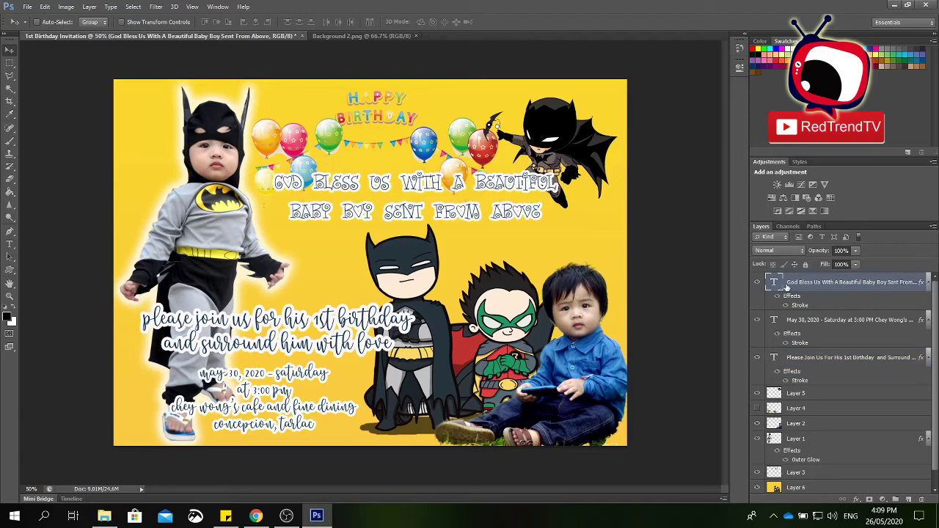
- Type the child's full name over the blessing heading text and select it all
double_click(775, 284)
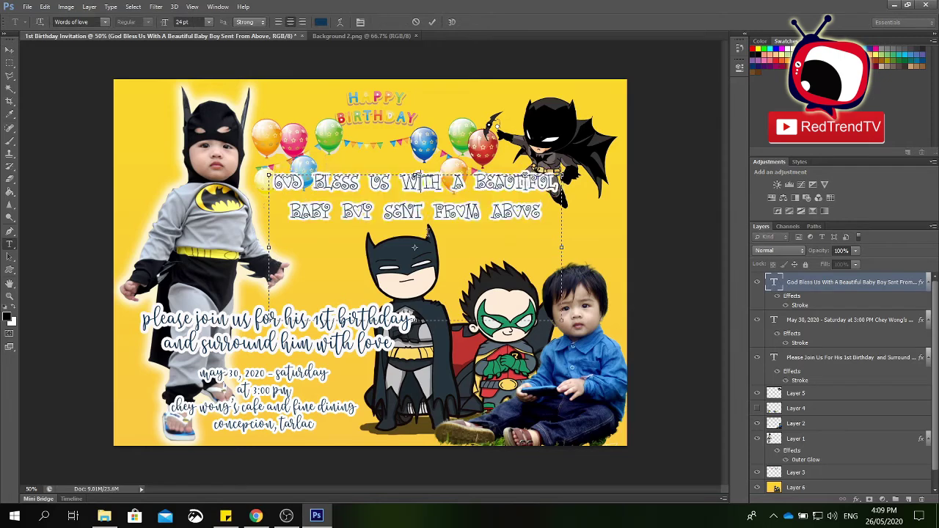
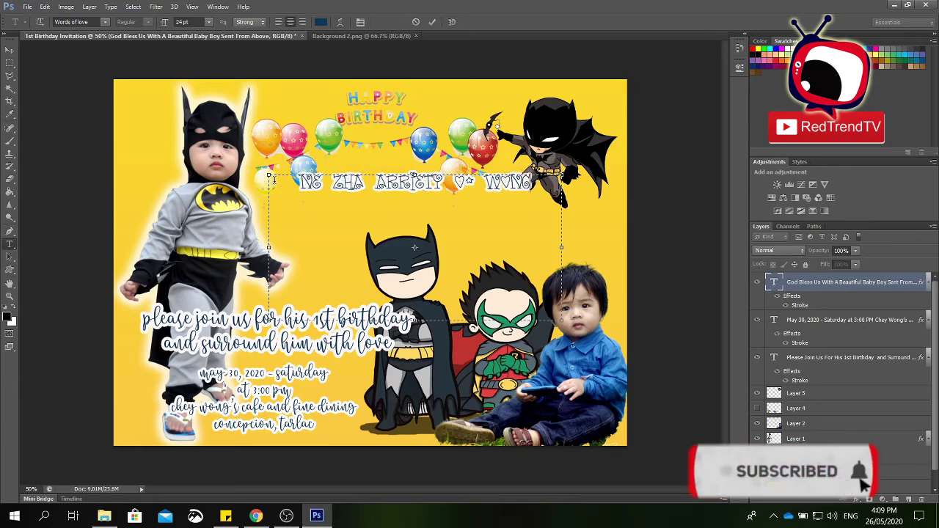
key("ctrl+a")
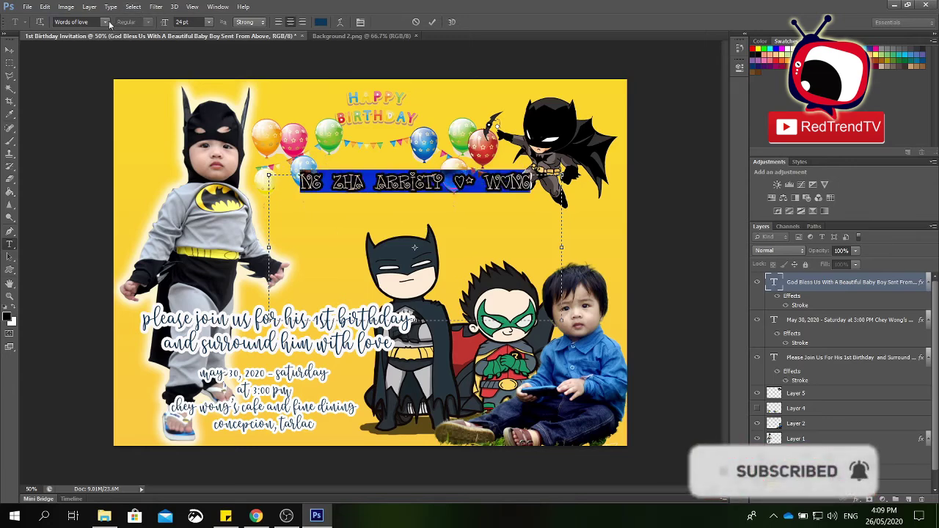
- Try Algerian, Arial and other fonts on the name heading, settling on Bauhaus 93, and commit
left_click(107, 22)
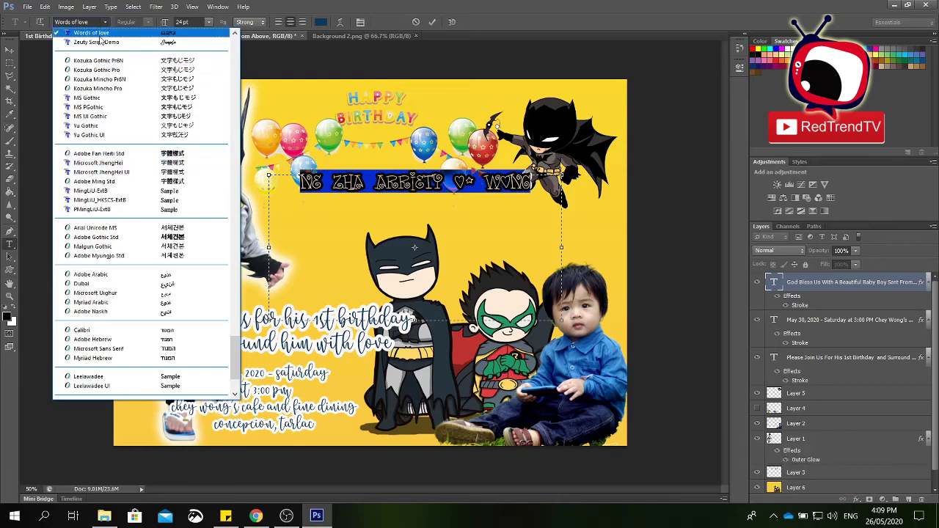
scroll(109, 100, "up", 3)
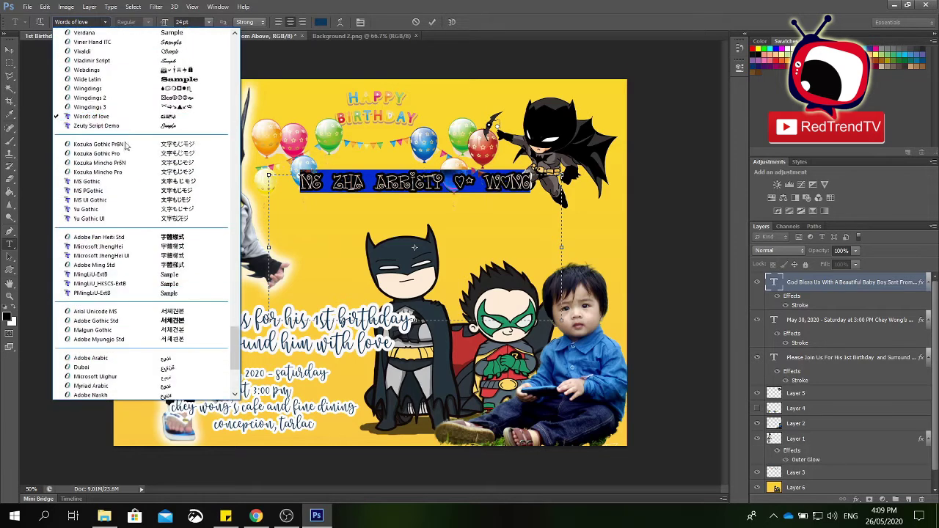
left_click_drag(236, 348, 236, 60)
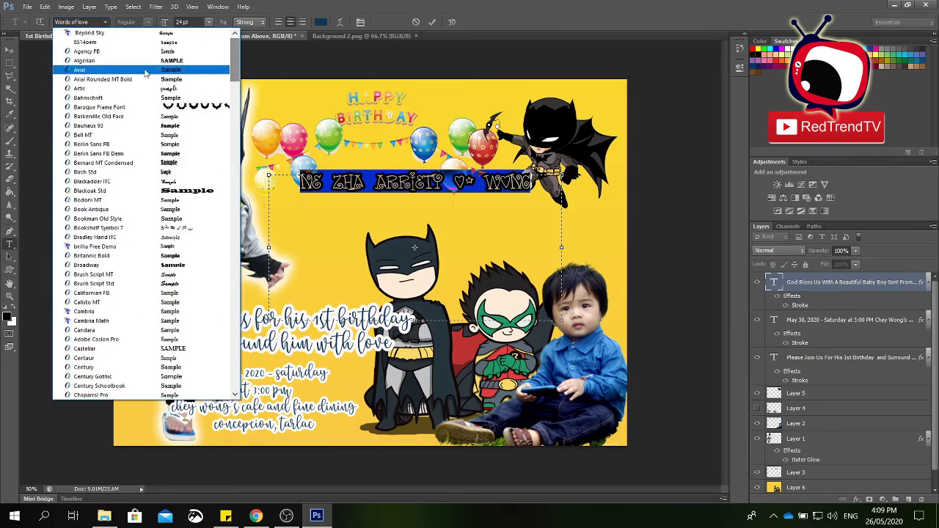
left_click(146, 62)
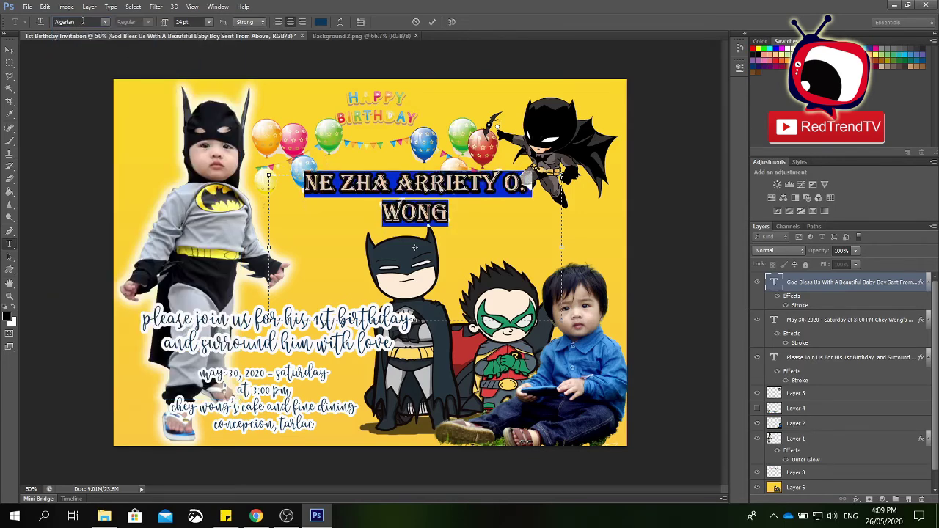
left_click(82, 22)
key("Up")
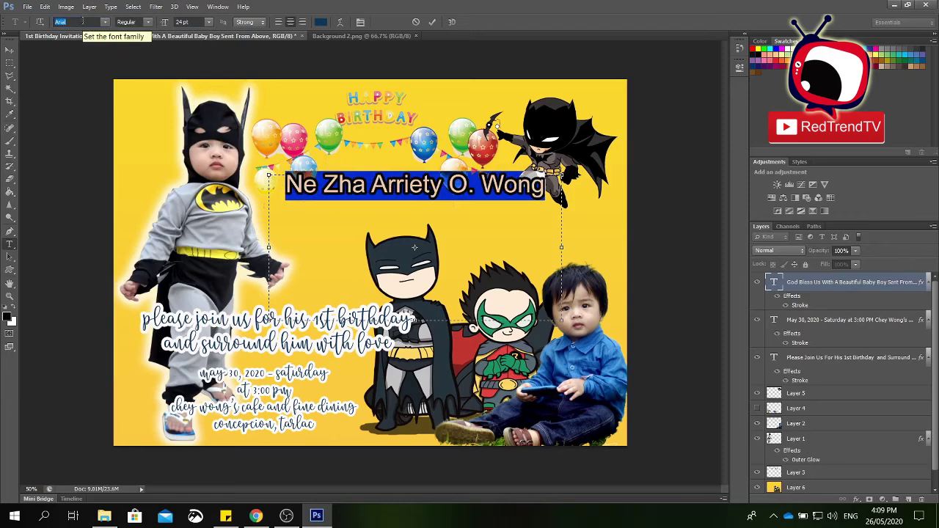
key("Down")
key("Down")
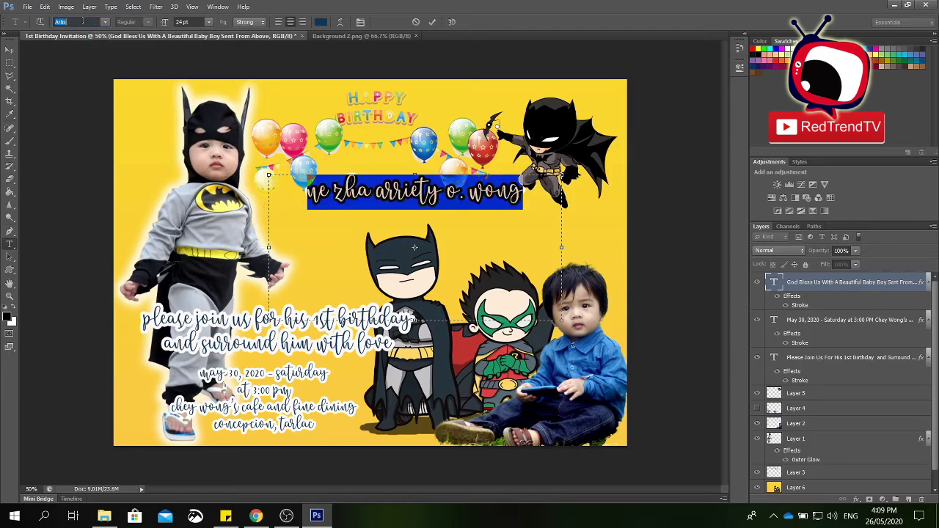
key("Down")
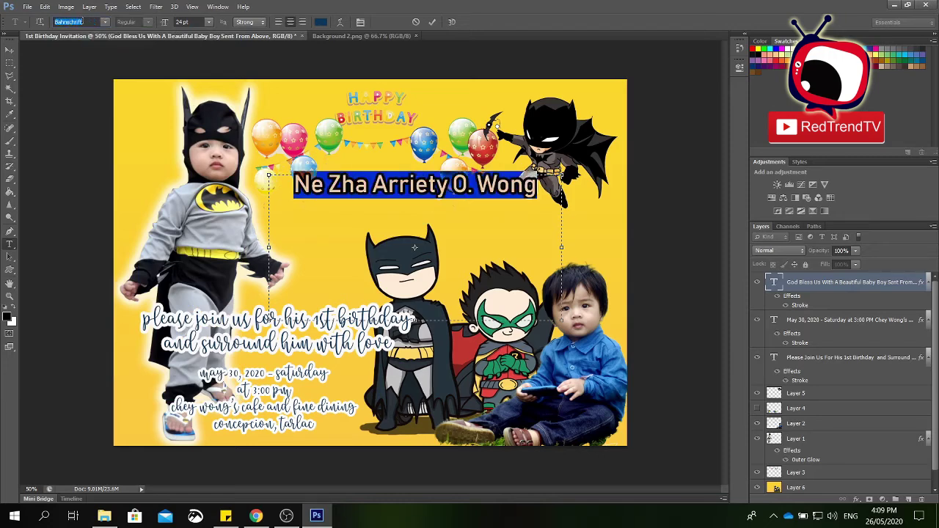
key("Down")
key("Down")
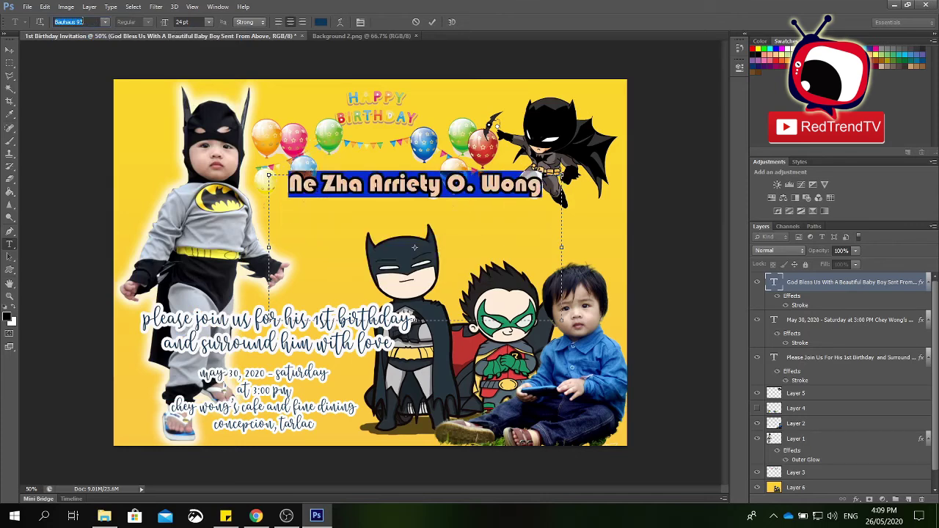
left_click(432, 22)
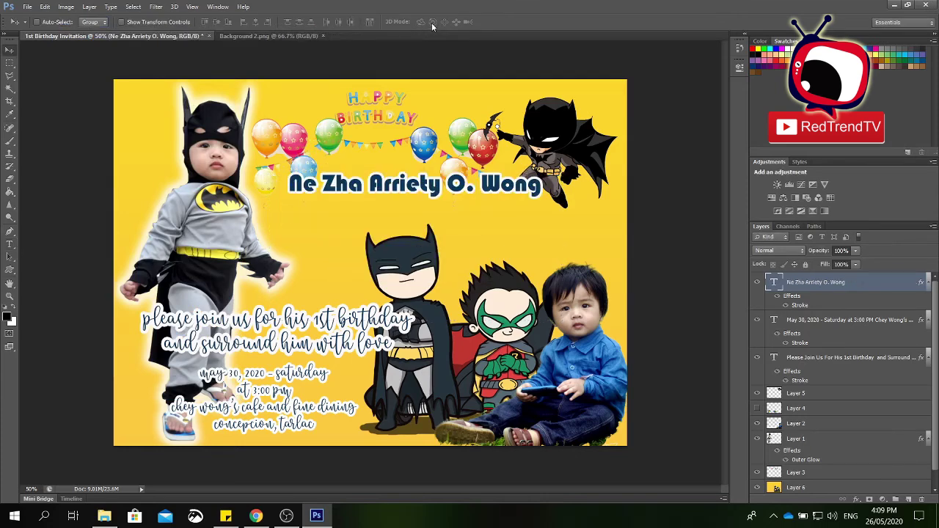
- Set the name headline to 36 pt and move it down slightly
double_click(771, 285)
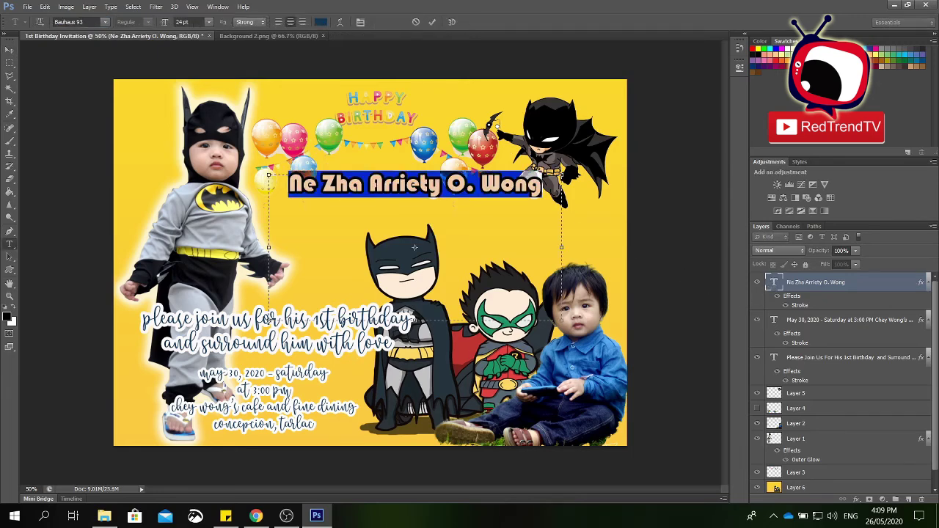
left_click(208, 22)
left_click(218, 168)
key("ctrl+Return")
key("v")
left_click_drag(399, 199, 405, 223)
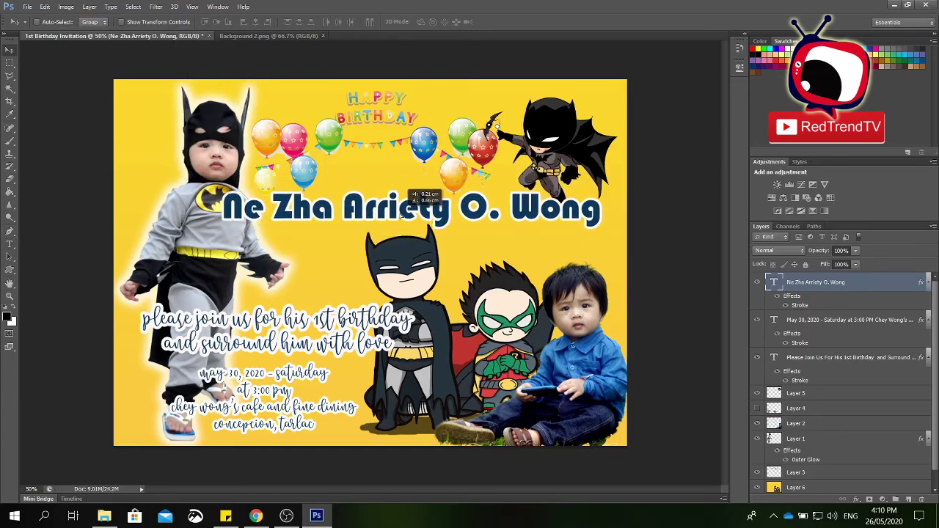
- Move the balloons banner down and enlarge it to about 133%
left_click(445, 156)
left_click_drag(445, 157, 420, 201)
key("ctrl+t")
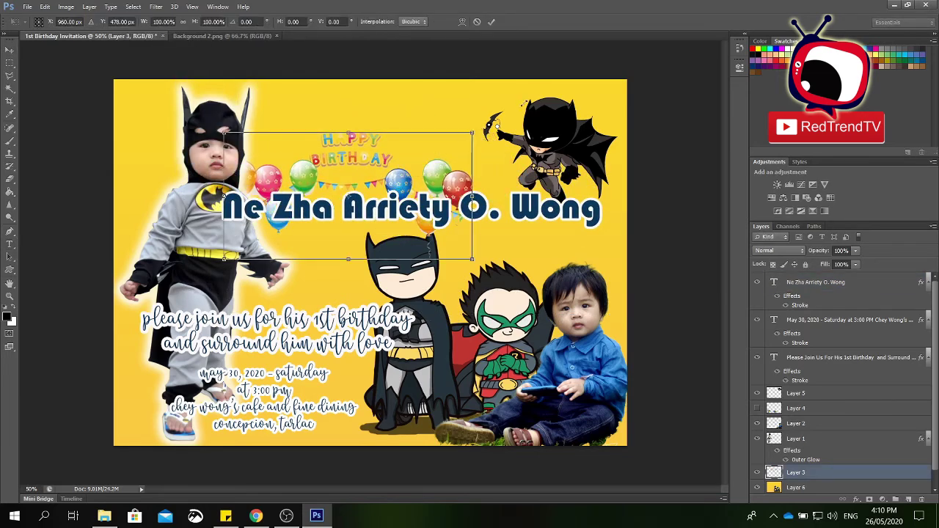
left_click_drag(472, 133, 546, 74)
key("Return")
- Shift the name headline, flying Batman, Please Join Us text and May 30, 2020 details into place
left_click(406, 220)
left_click_drag(407, 220, 386, 225)
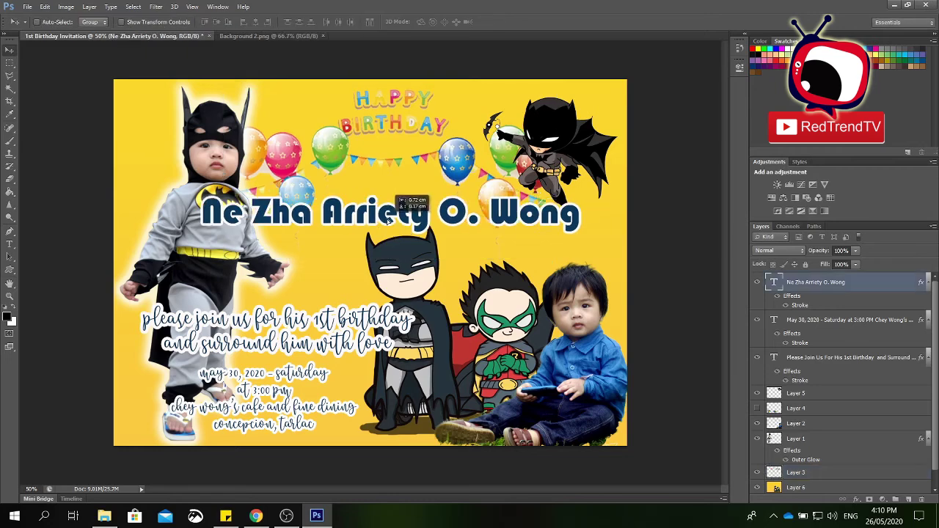
left_click(559, 157)
left_click_drag(559, 157, 568, 147)
left_click_drag(341, 343, 328, 331)
left_click_drag(297, 390, 297, 378)
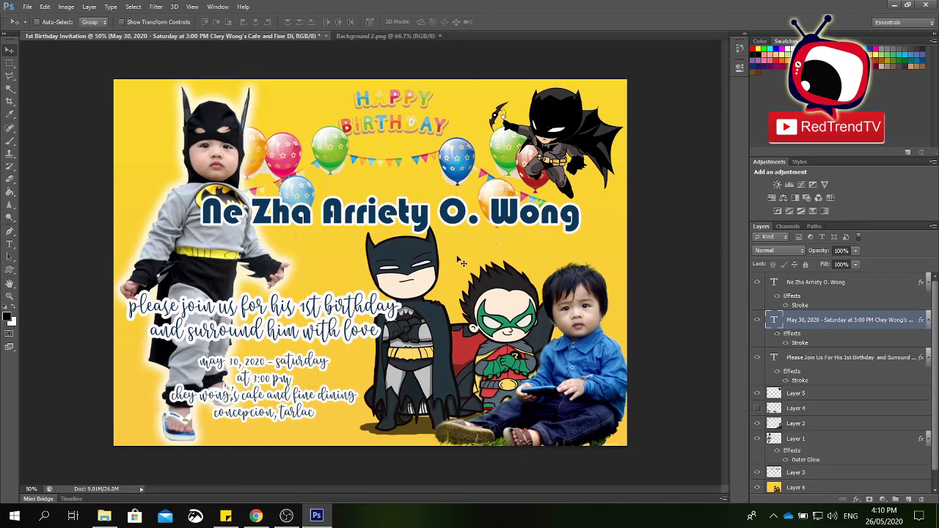
- Close Background 2.png and save the invitation as 1st Birthday Invitation.psd, confirming the format options
left_click(363, 36)
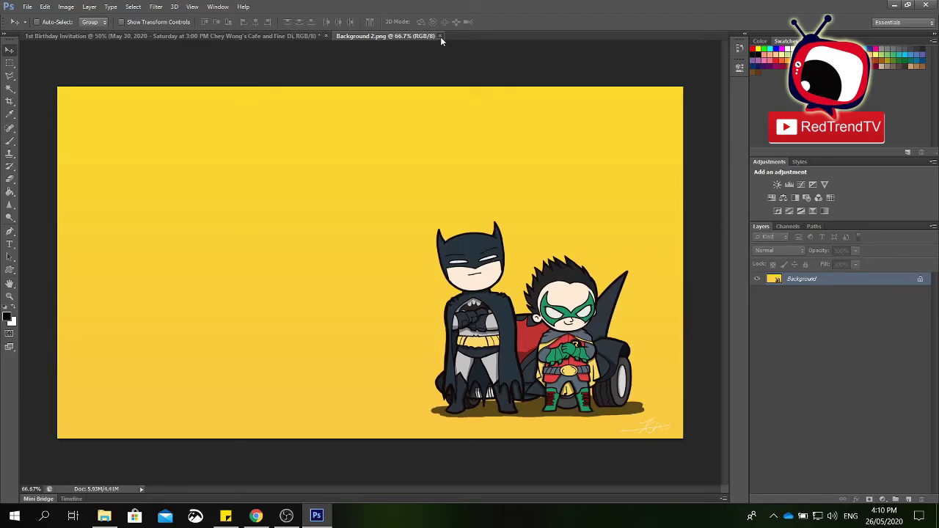
left_click(441, 36)
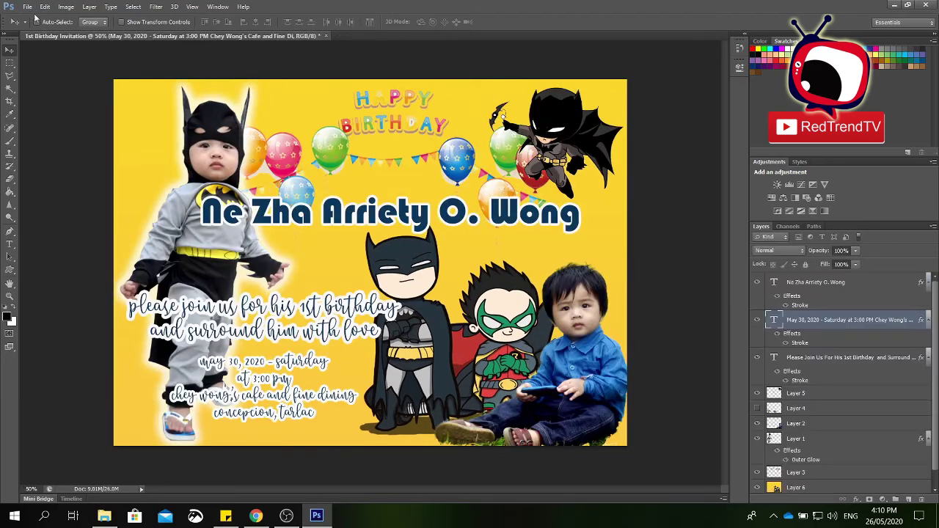
left_click(27, 7)
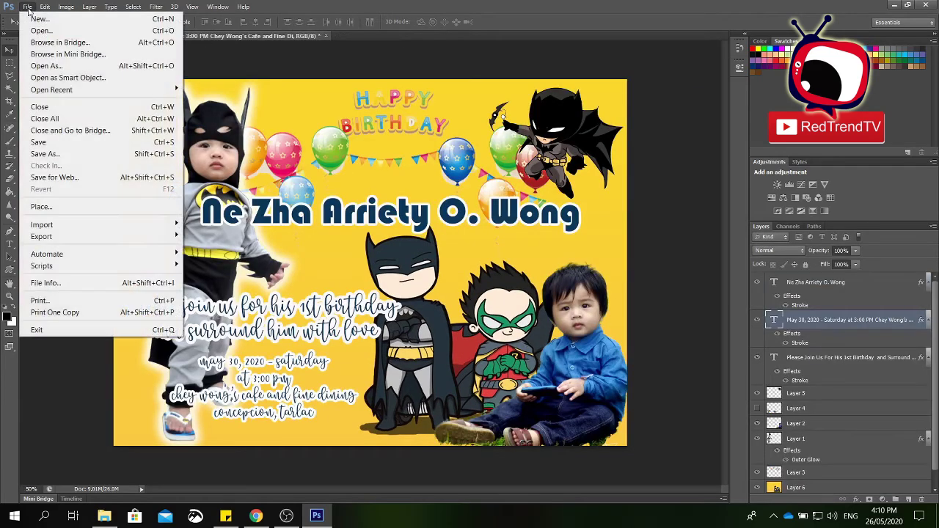
left_click(65, 144)
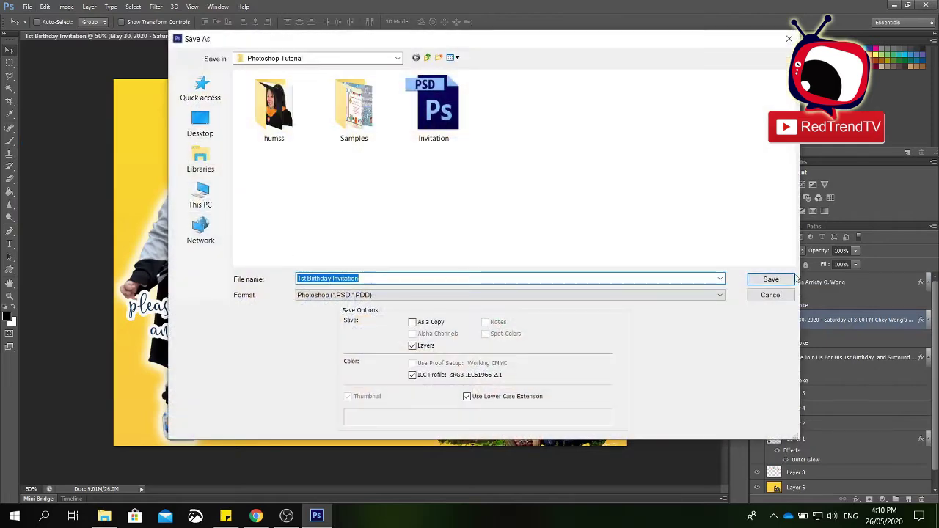
left_click(371, 278)
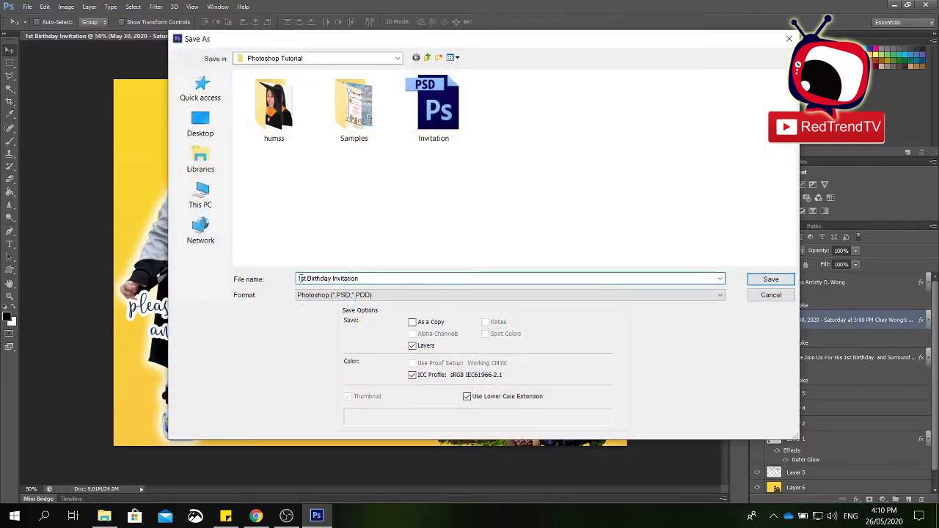
left_click(766, 281)
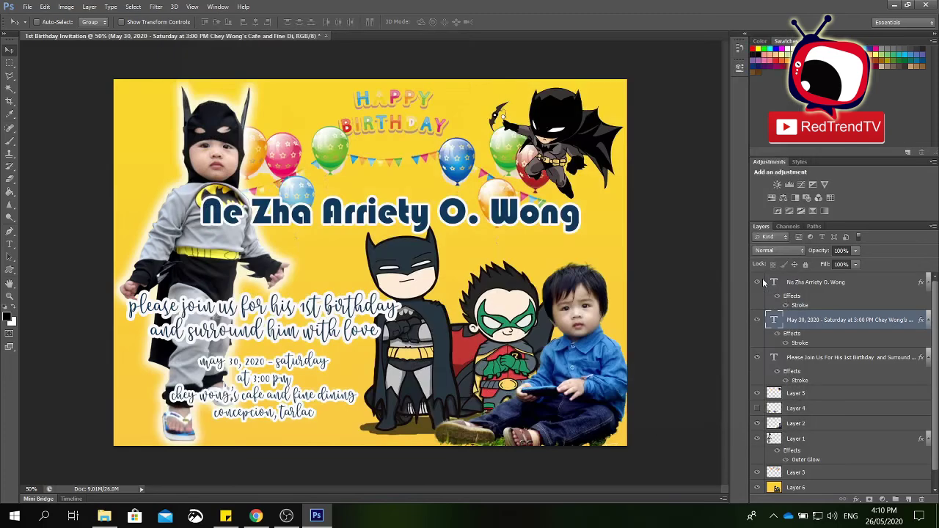
left_click(583, 161)
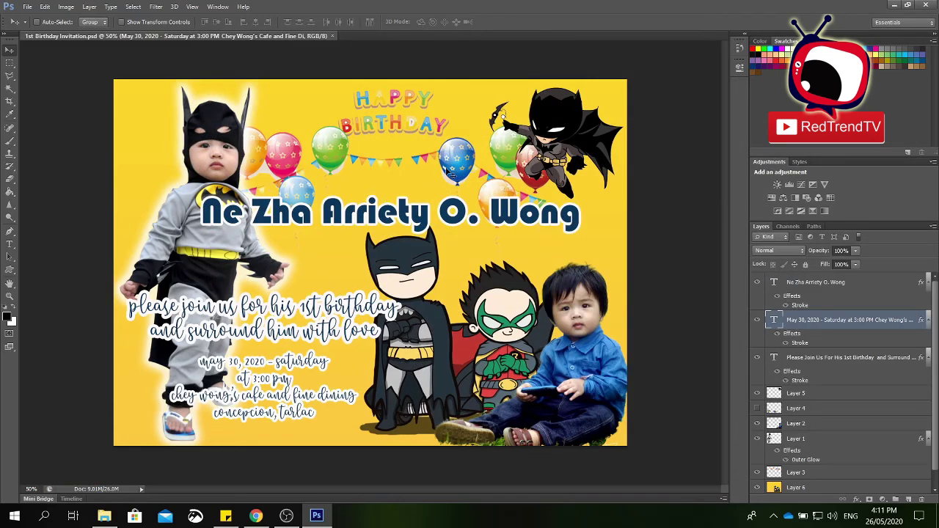
left_click(28, 8)
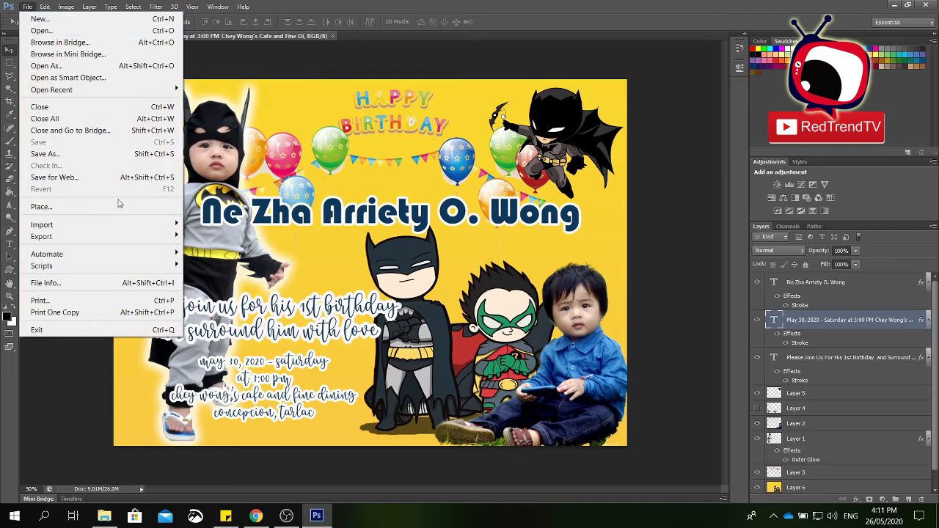
left_click(293, 36)
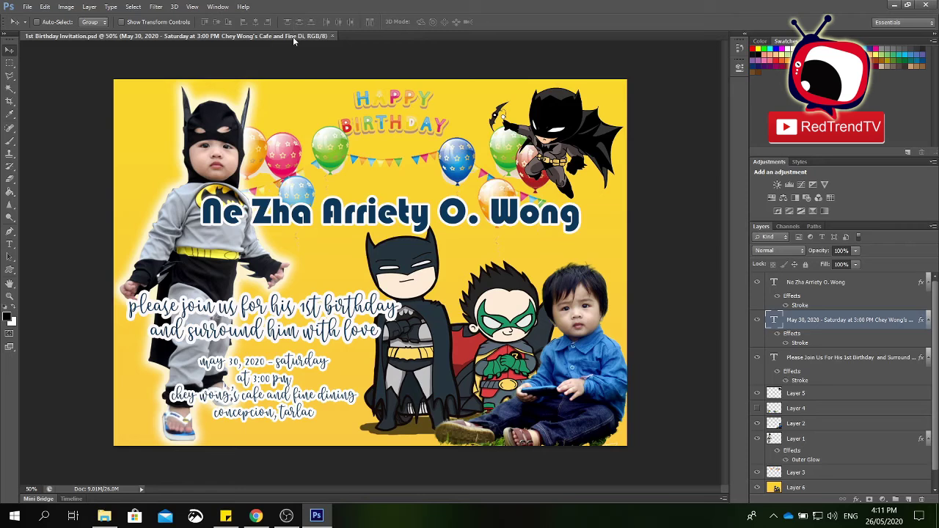
- Save a JPEG copy named 1st Birthday Invitation.jpg, accepting the medium-quality, progressive JPEG options
left_click(26, 7)
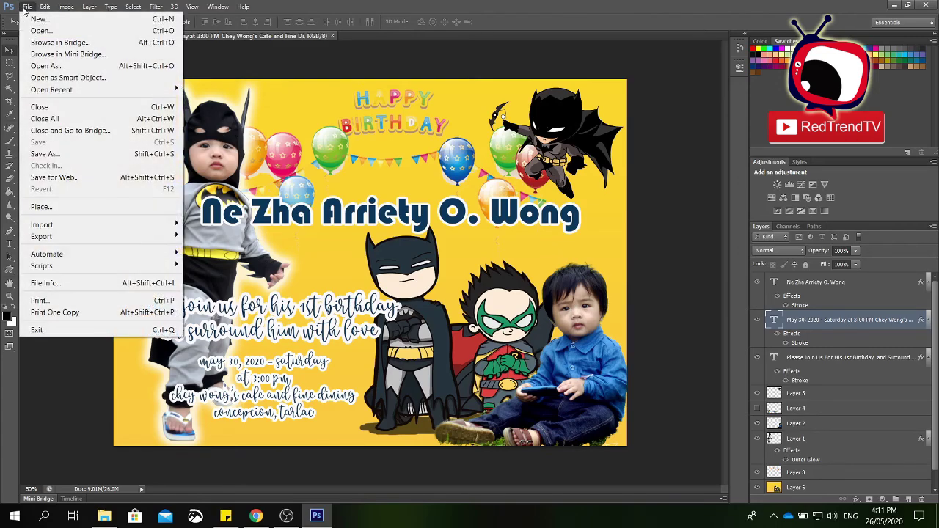
left_click(83, 157)
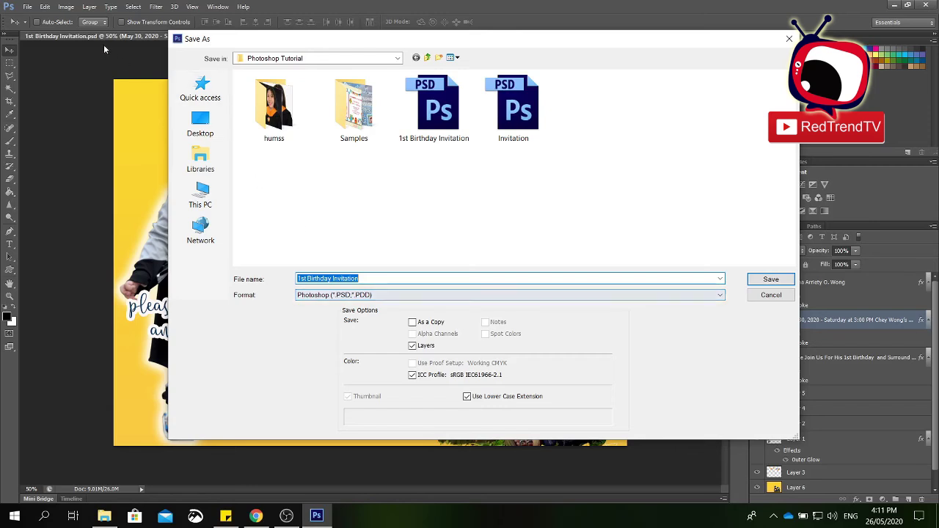
left_click(323, 295)
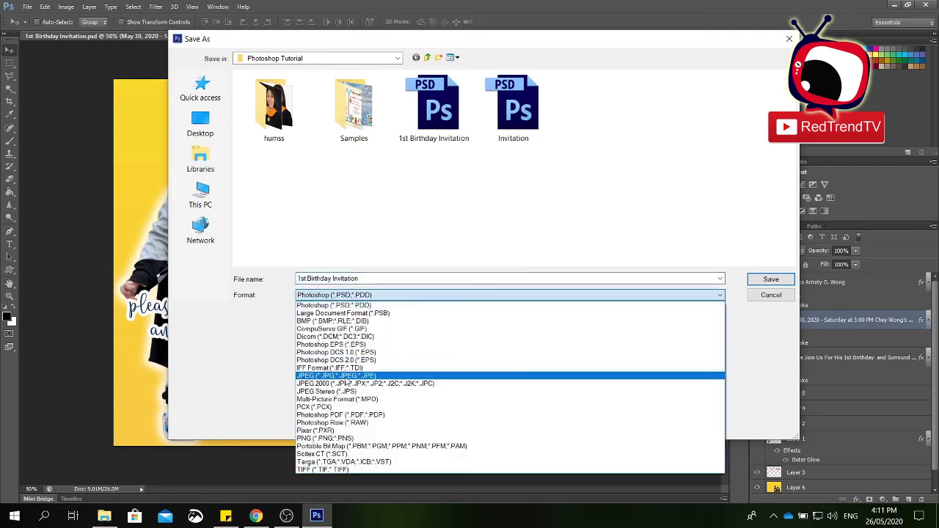
left_click(325, 375)
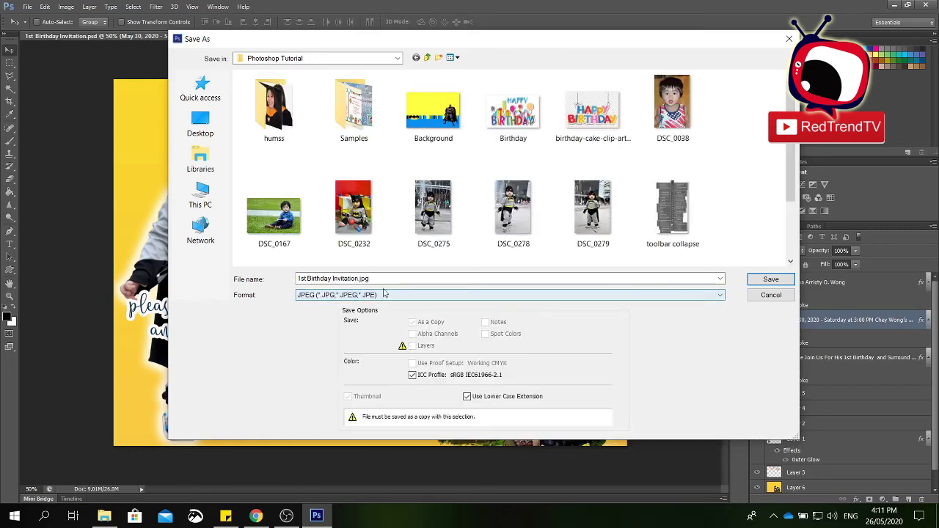
left_click(307, 279)
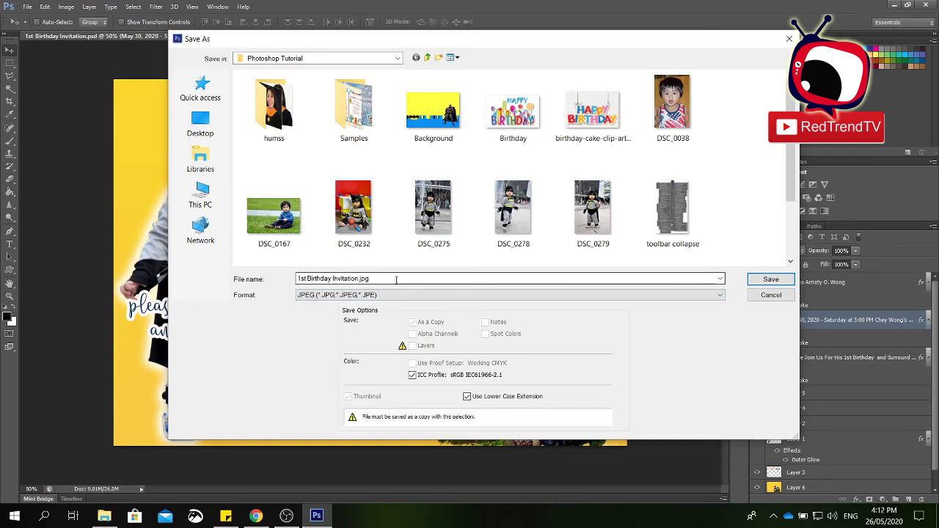
left_click(766, 281)
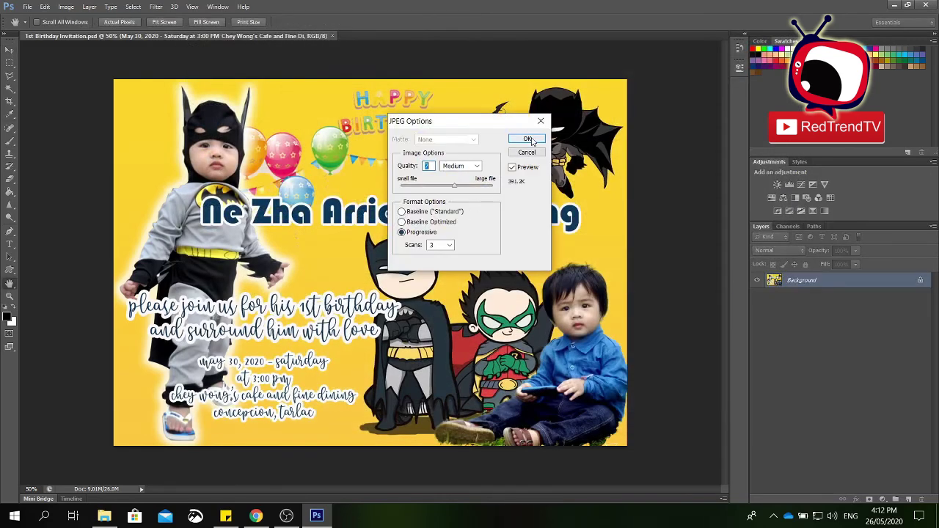
left_click(529, 139)
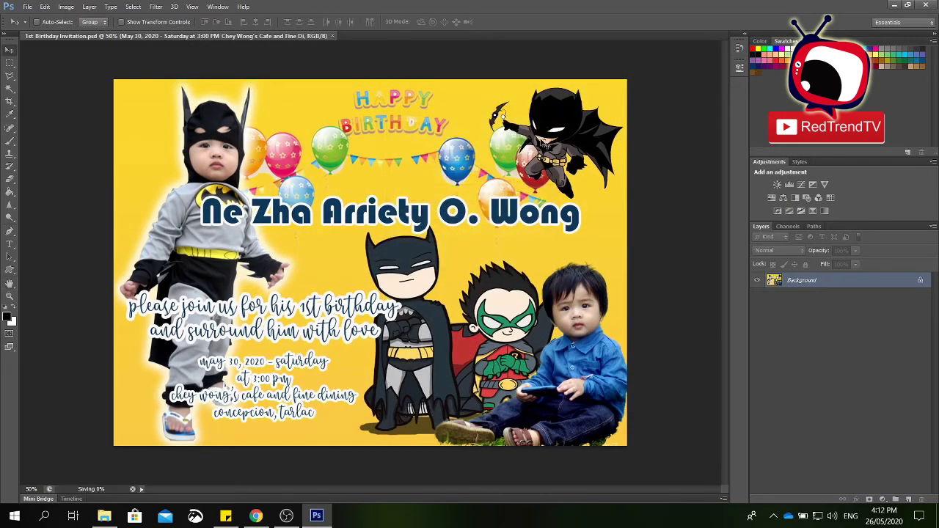
- Minimize Photoshop and open 1st Birthday Invitation.jpg from the Photoshop Tutorial folder in the photo viewer
left_click(893, 5)
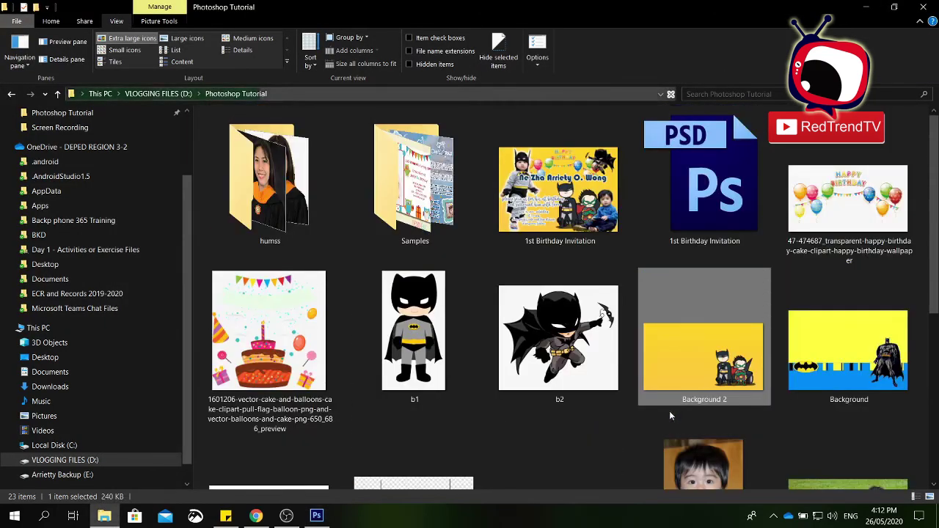
left_click(559, 189)
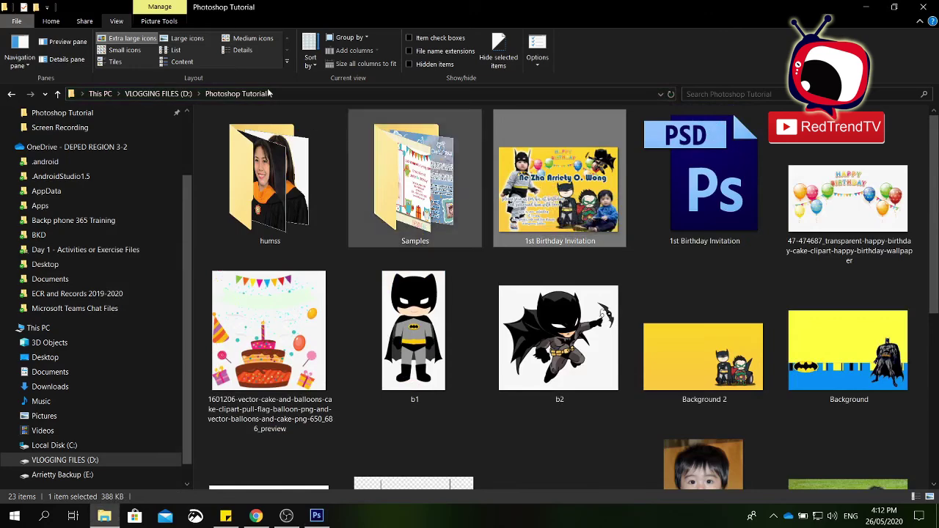
left_click(185, 38)
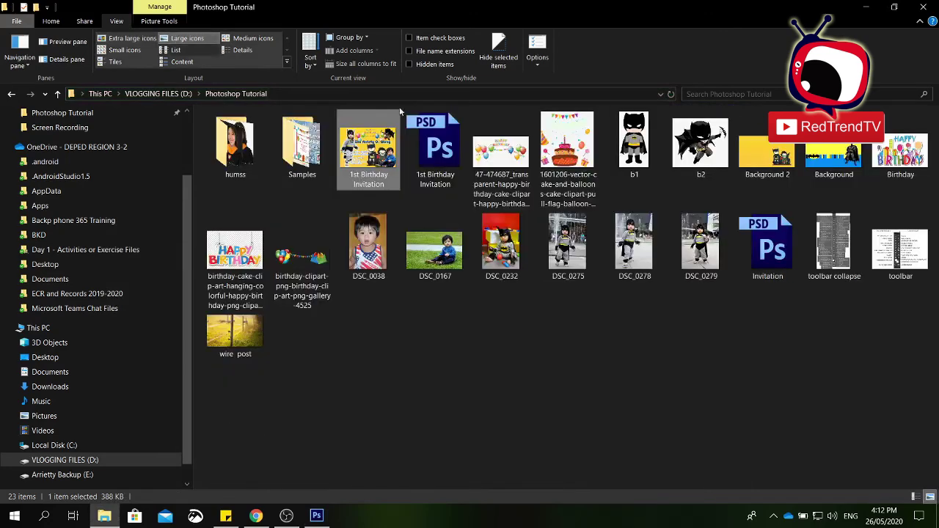
left_click(131, 37)
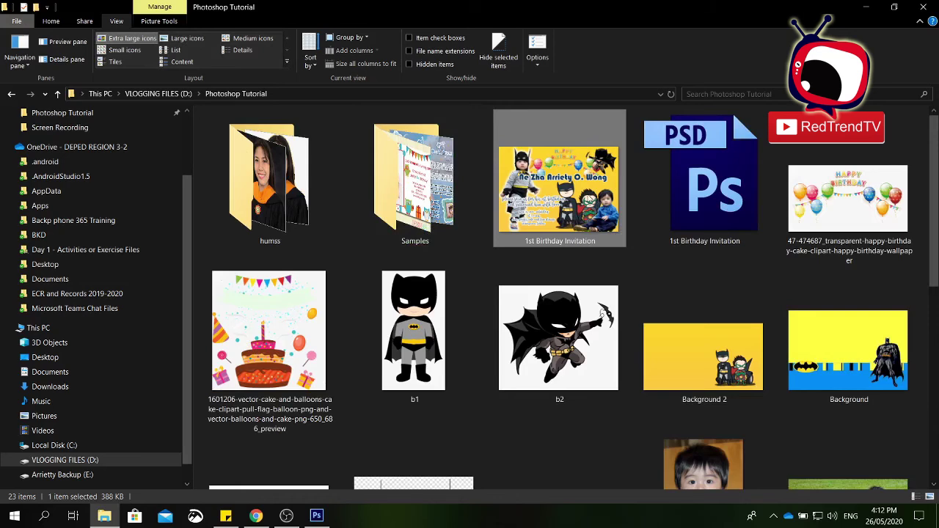
mouse_move(585, 195)
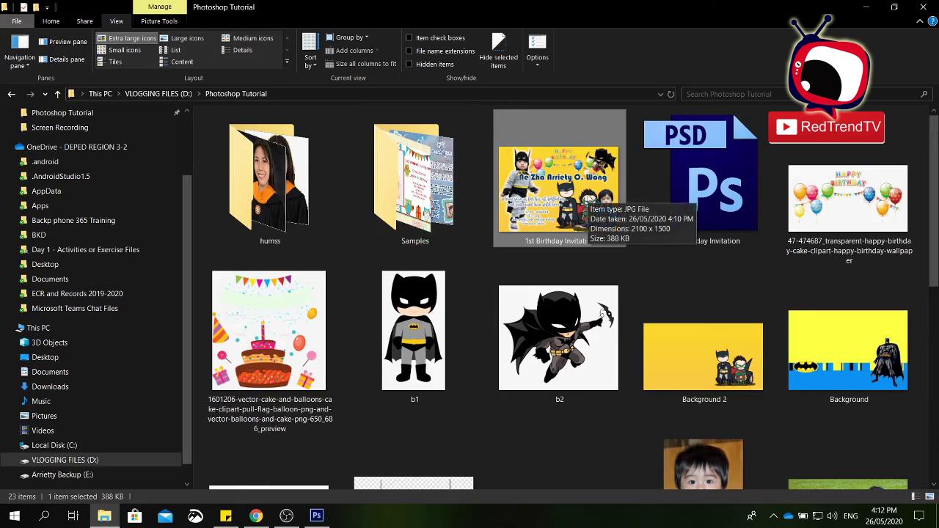
double_click(570, 180)
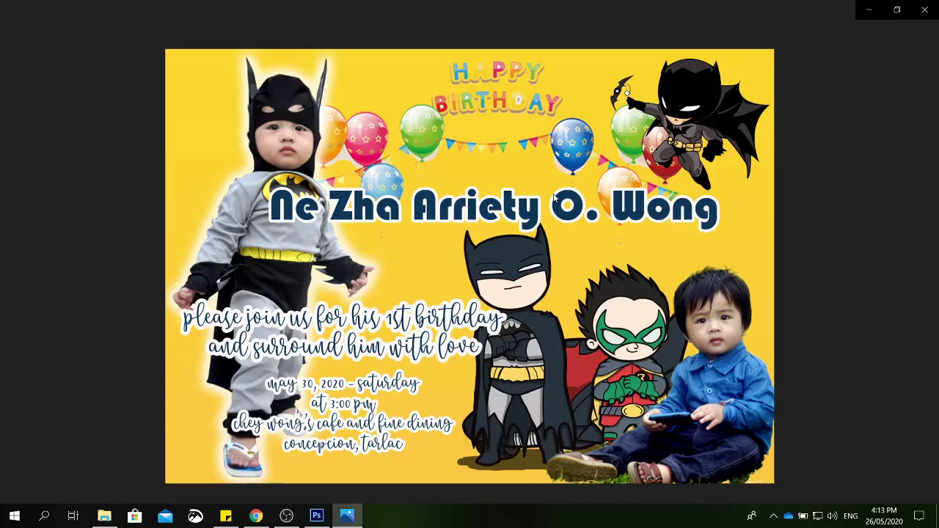